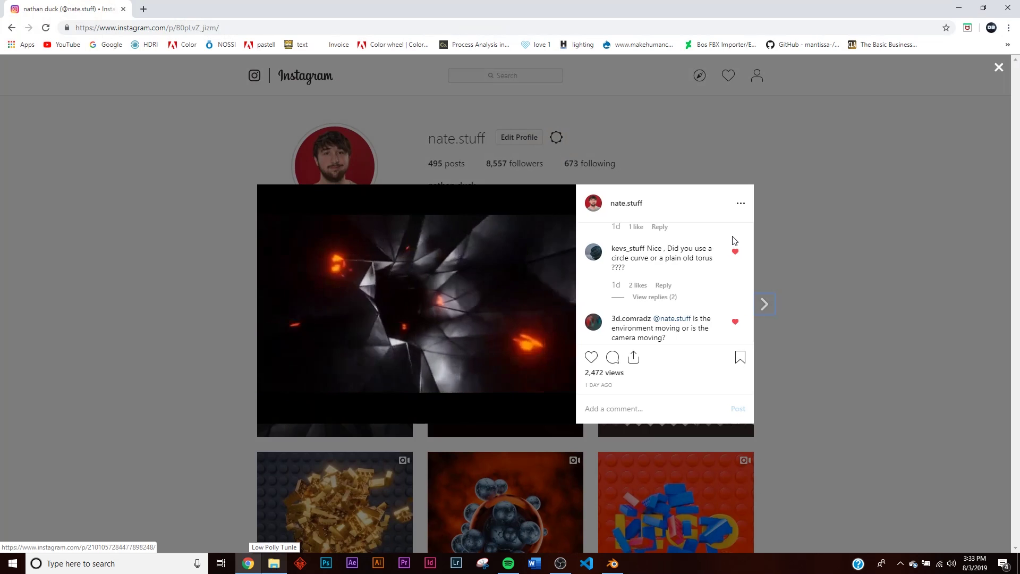
Close the open tunnel video post and look over the profile's post grid.
{"action": "left_click", "coordinate": [835, 173]}
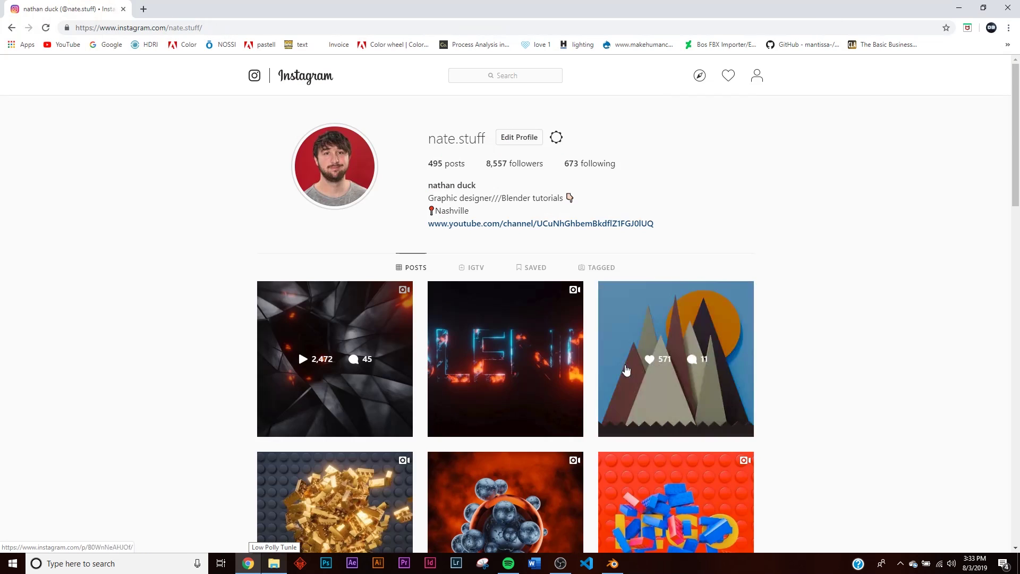
{"action": "scroll", "coordinate": [325, 357], "scroll_direction": "down", "scroll_amount": 5}
{"action": "scroll", "coordinate": [524, 359], "scroll_direction": "up", "scroll_amount": 5}
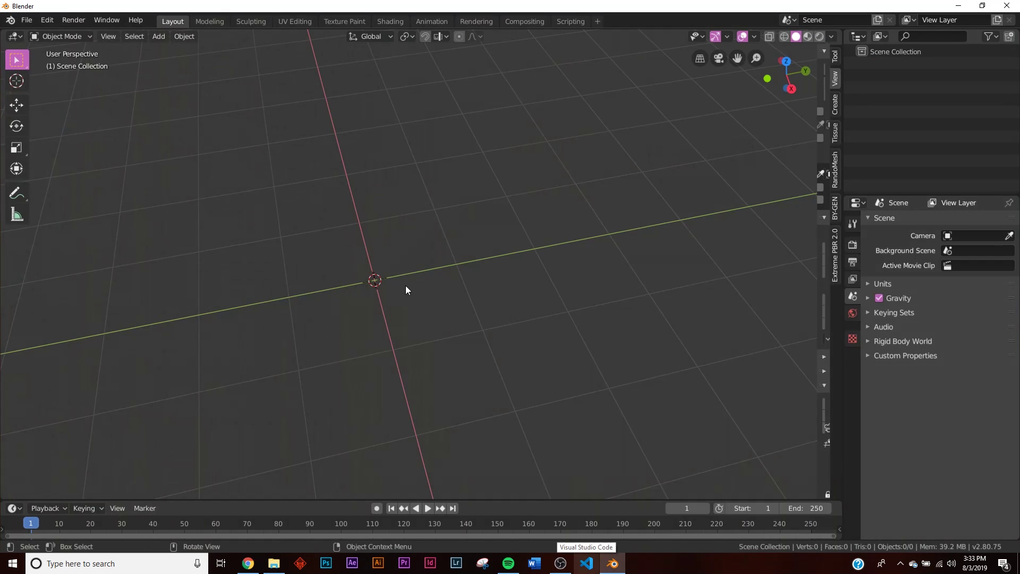
In Blender, add a camera at the origin of the empty scene.
{"action": "middle_click_drag", "start_coordinate": [406, 285], "coordinate": [454, 267]}
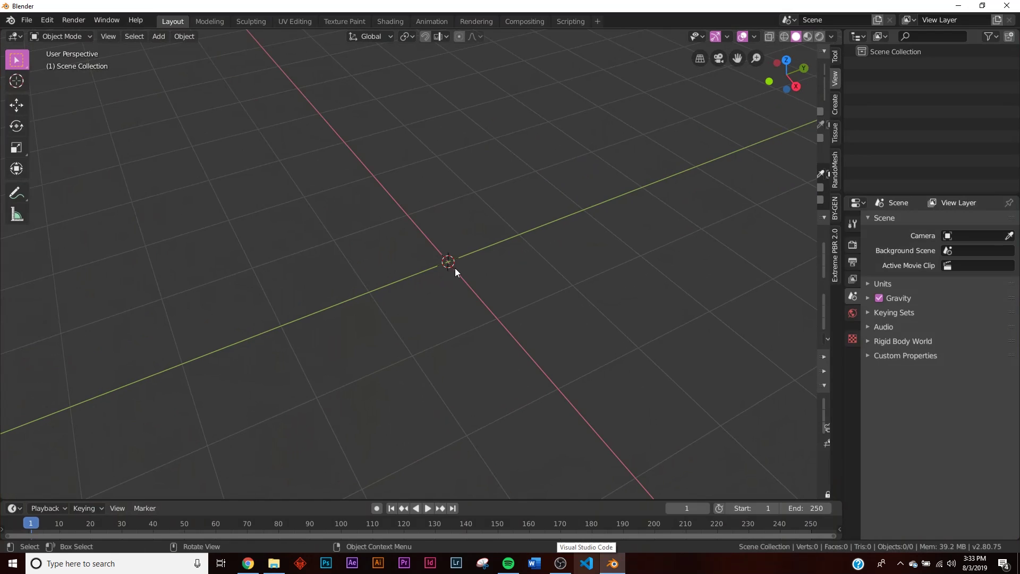
{"action": "key", "text": "shift+a"}
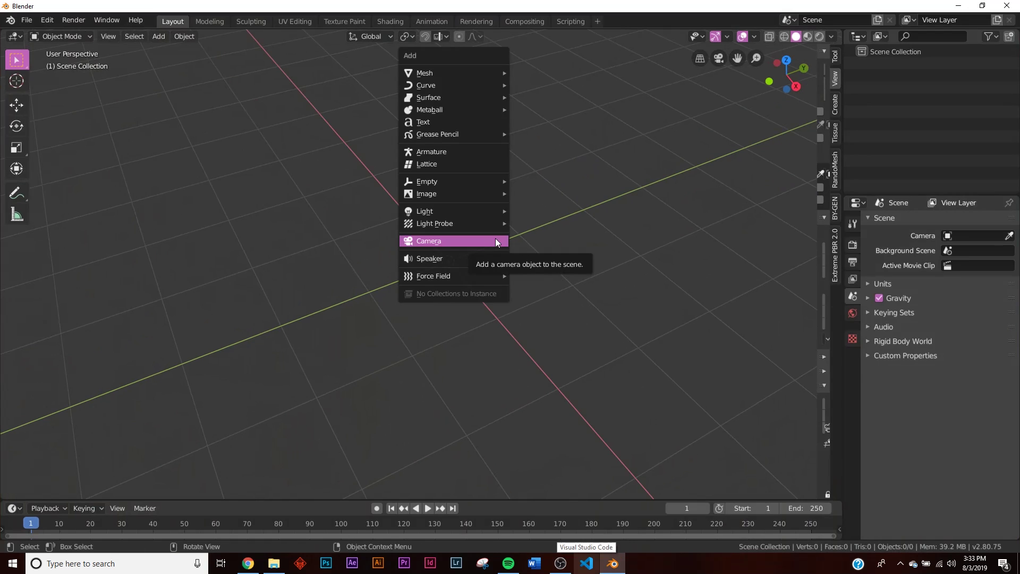
{"action": "left_click", "coordinate": [492, 241]}
Add a Bezier circle curve with a 1 m radius at the scene's origin.
{"action": "middle_click_drag", "start_coordinate": [504, 301], "coordinate": [429, 287]}
{"action": "key", "text": "shift+a"}
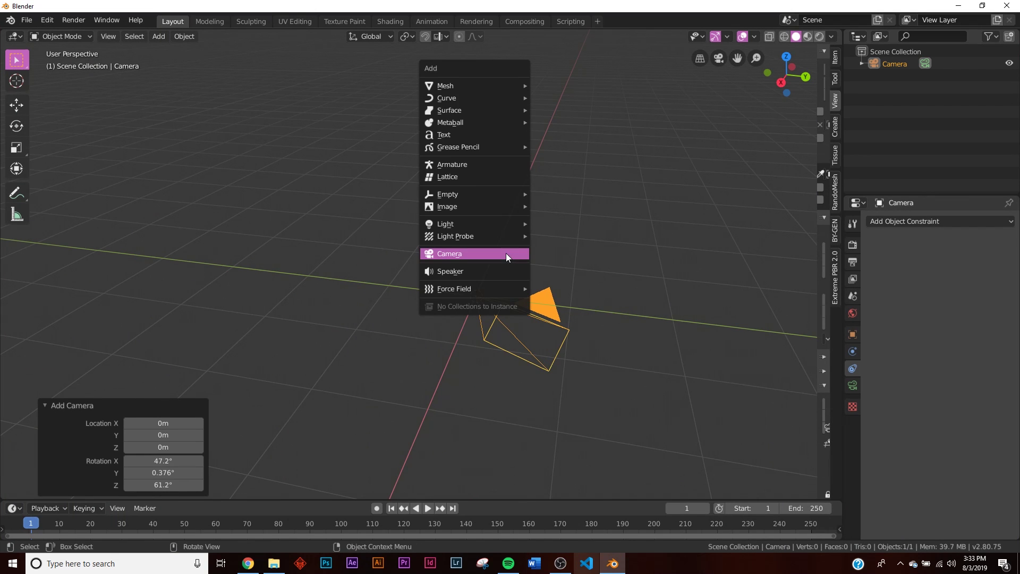
{"action": "mouse_move", "coordinate": [468, 97]}
{"action": "left_click", "coordinate": [544, 110]}
{"action": "middle_click_drag", "start_coordinate": [547, 200], "coordinate": [602, 264]}
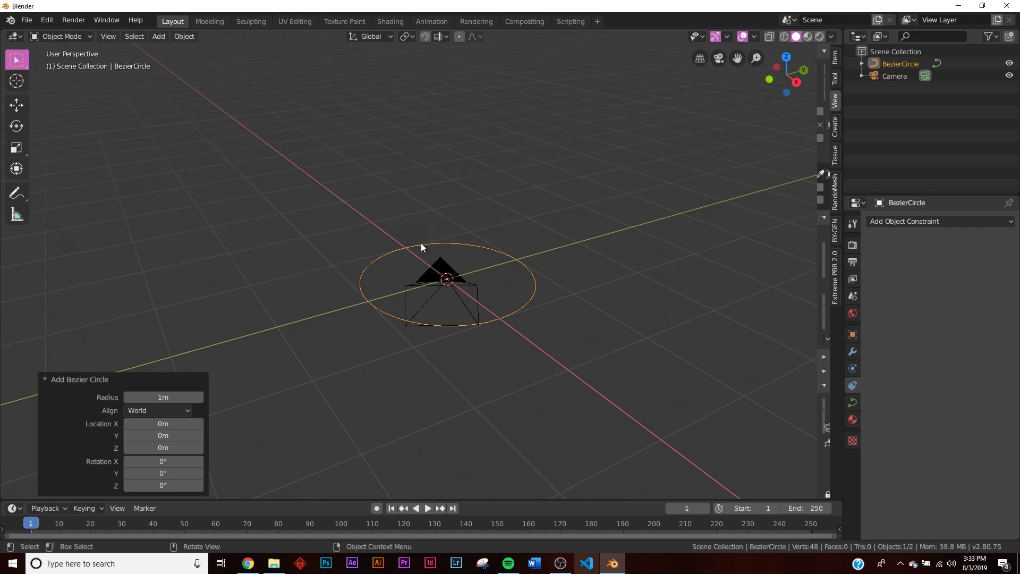
{"action": "middle_click_drag", "start_coordinate": [436, 373], "coordinate": [489, 358]}
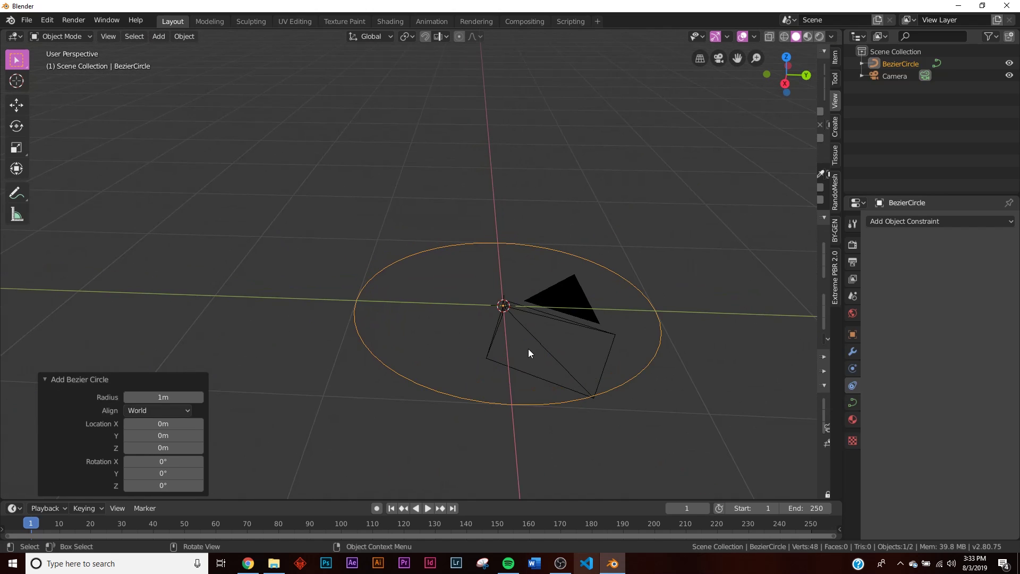
{"action": "middle_click_drag", "start_coordinate": [512, 338], "coordinate": [515, 358]}
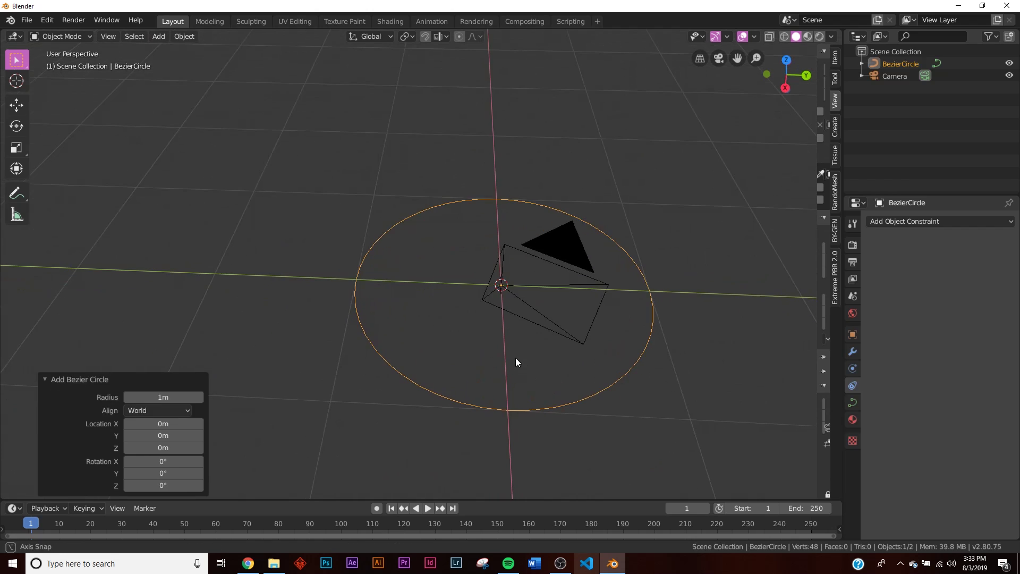
Give the camera a Follow Path constraint that targets BezierCircle.
{"action": "left_click", "coordinate": [550, 257]}
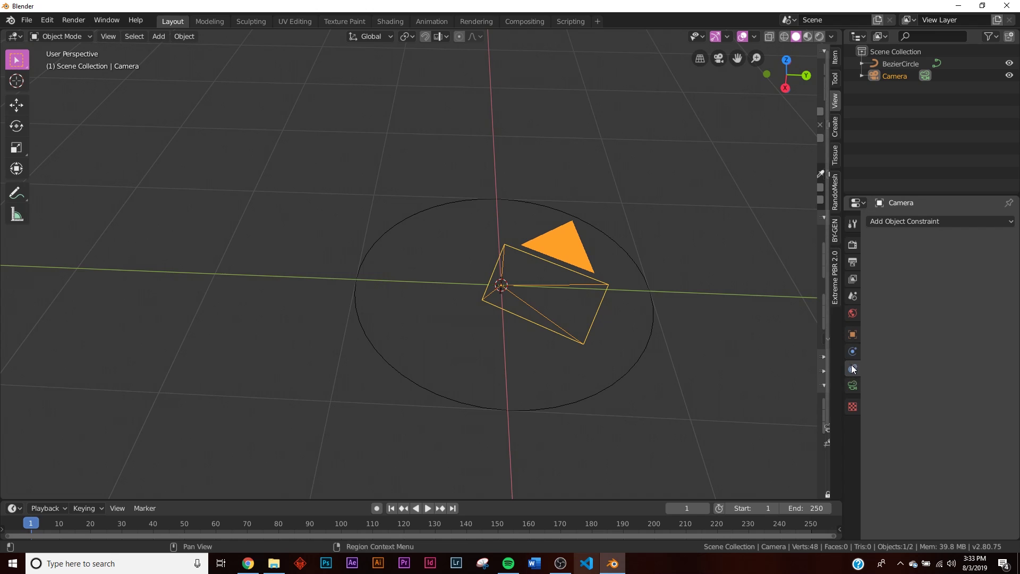
{"action": "left_click", "coordinate": [907, 222]}
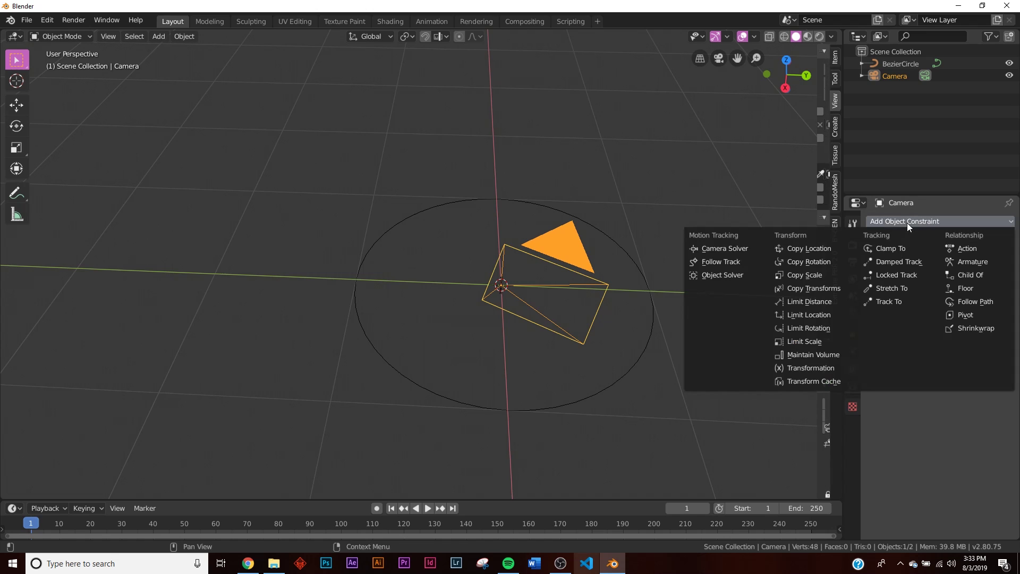
{"action": "left_click", "coordinate": [989, 302]}
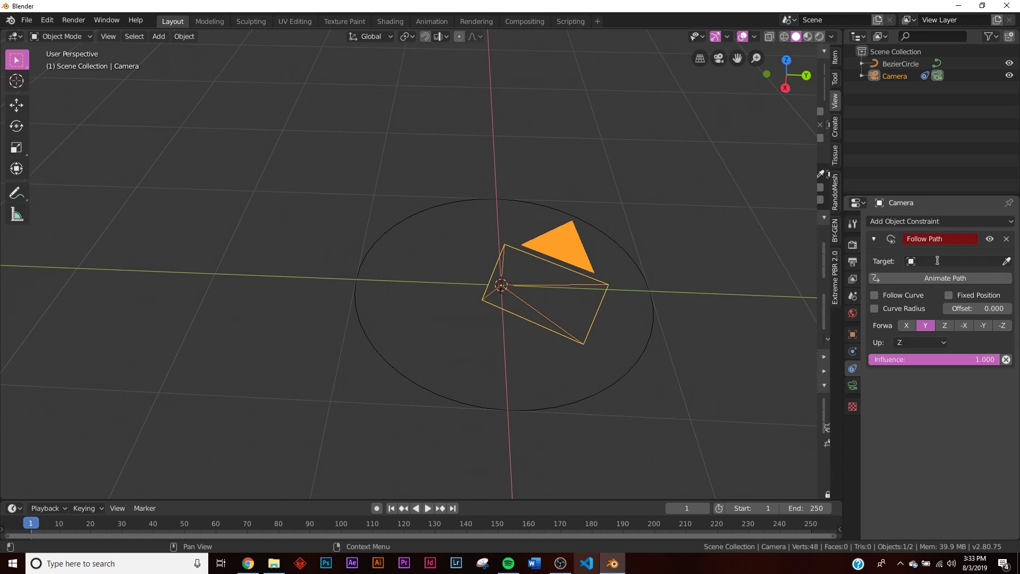
{"action": "left_click", "coordinate": [910, 261]}
{"action": "left_click", "coordinate": [927, 278]}
{"action": "middle_click_drag", "start_coordinate": [552, 355], "coordinate": [564, 253]}
{"action": "scroll", "coordinate": [449, 318], "scroll_direction": "up", "scroll_amount": 4}
{"action": "scroll", "coordinate": [425, 330], "scroll_direction": "down", "scroll_amount": 5}
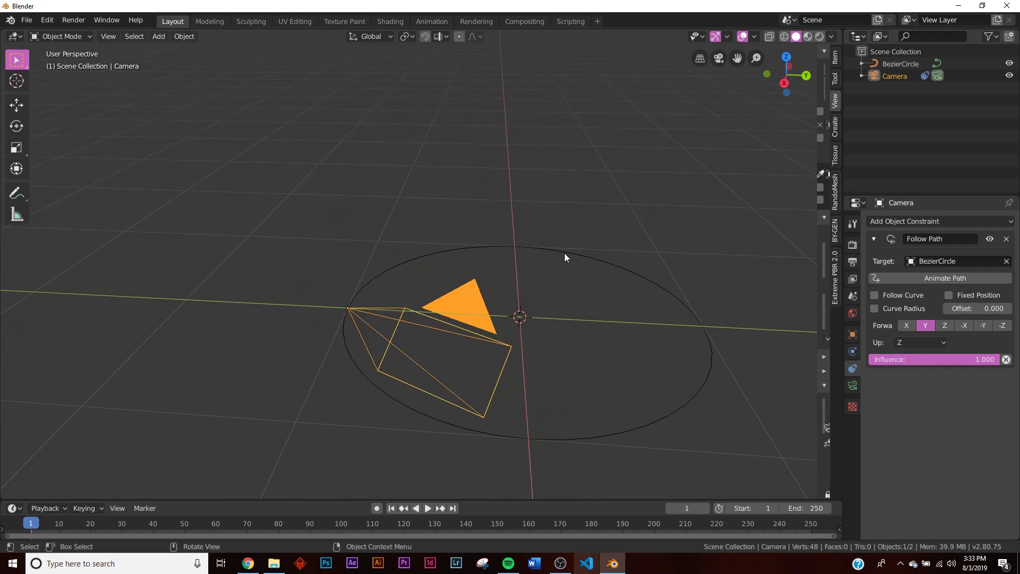
Test the constraint's offset, return it to 0, and enable Follow Curve for the camera.
{"action": "left_click_drag", "start_coordinate": [985, 308], "coordinate": [952, 309]}
{"action": "left_click", "coordinate": [985, 307]}
{"action": "type", "text": "0"}
{"action": "key", "text": "Return"}
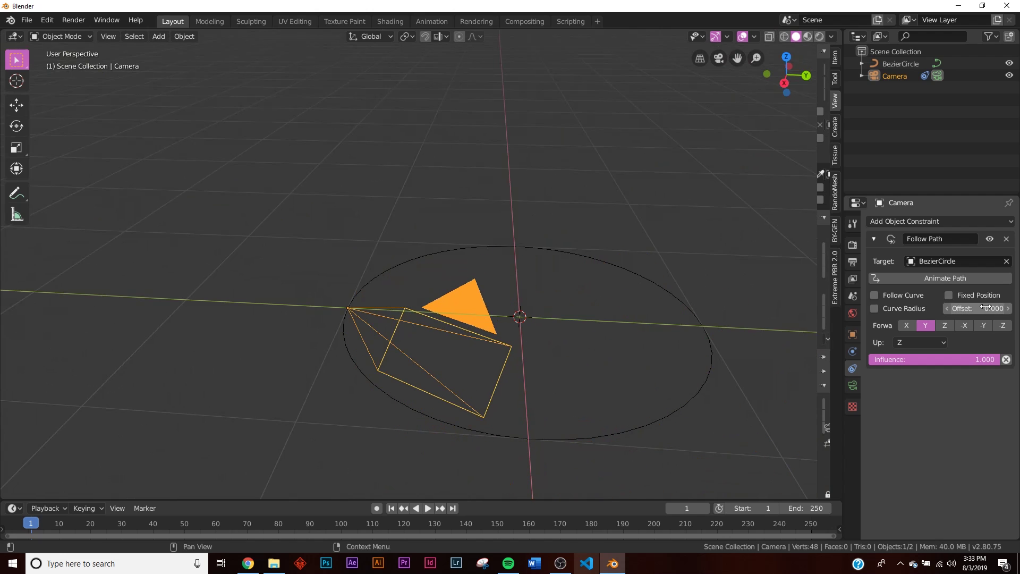
{"action": "left_click", "coordinate": [874, 295]}
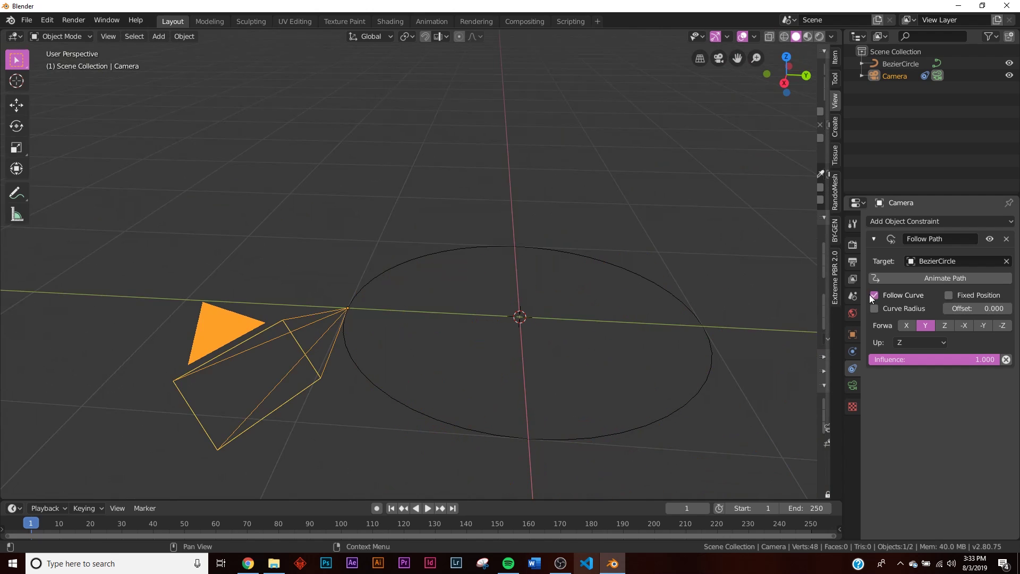
Rotate the camera with repeated view and trackball rotations until it sits roughly upright and looks along the circle's path.
{"action": "middle_click_drag", "start_coordinate": [398, 339], "coordinate": [486, 333]}
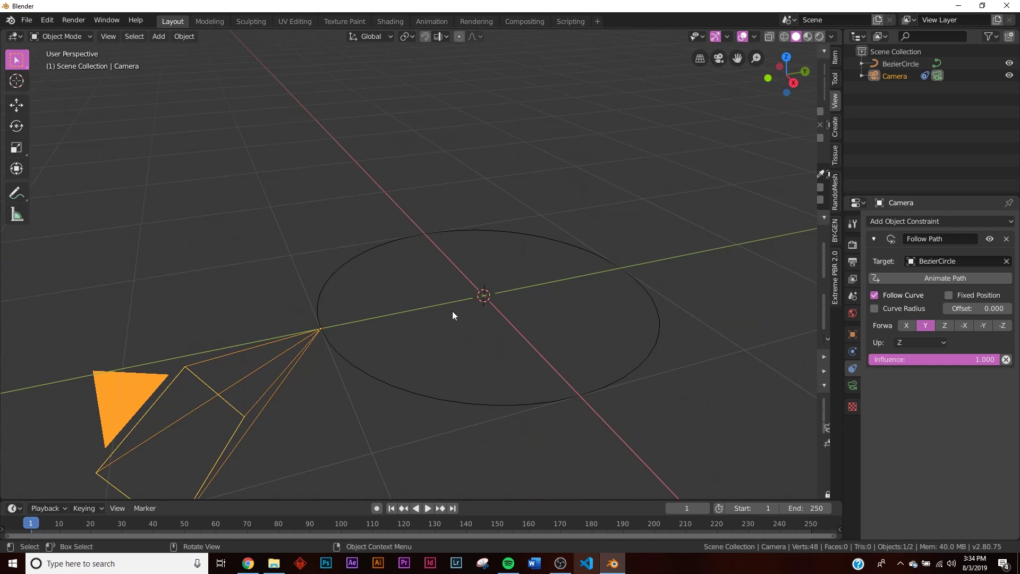
{"action": "key", "text": "r"}
{"action": "key", "text": "r"}
{"action": "key", "text": "Escape"}
{"action": "key", "text": "r"}
{"action": "key", "text": "r"}
{"action": "left_click", "coordinate": [379, 356]}
{"action": "key", "text": "r"}
{"action": "left_click", "coordinate": [449, 296]}
{"action": "middle_click_drag", "start_coordinate": [449, 296], "coordinate": [492, 290]}
{"action": "key", "text": "r"}
{"action": "key", "text": "r"}
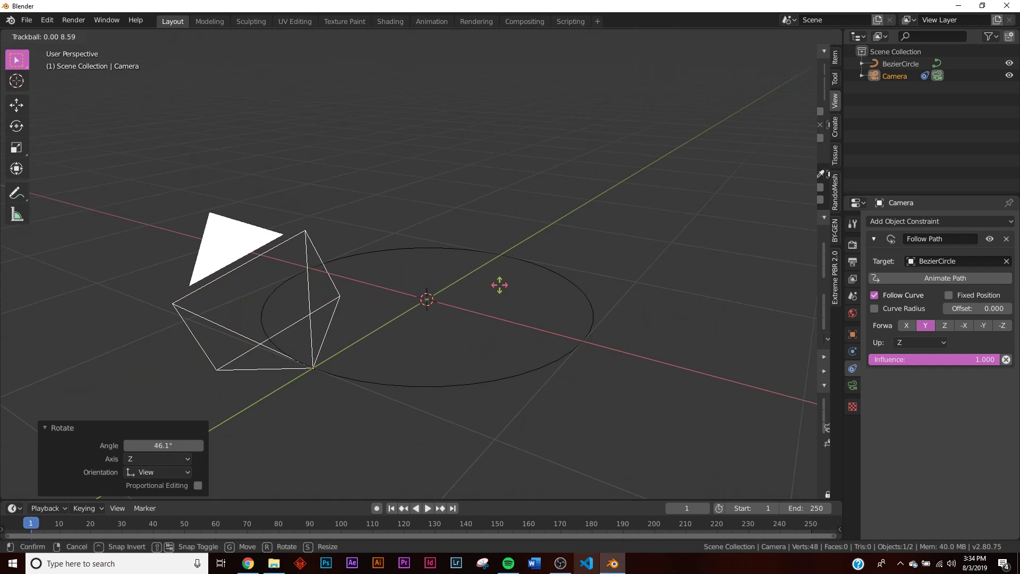
{"action": "left_click", "coordinate": [499, 287]}
{"action": "key", "text": "r"}
{"action": "left_click", "coordinate": [346, 221]}
{"action": "key", "text": "r"}
{"action": "key", "text": "r"}
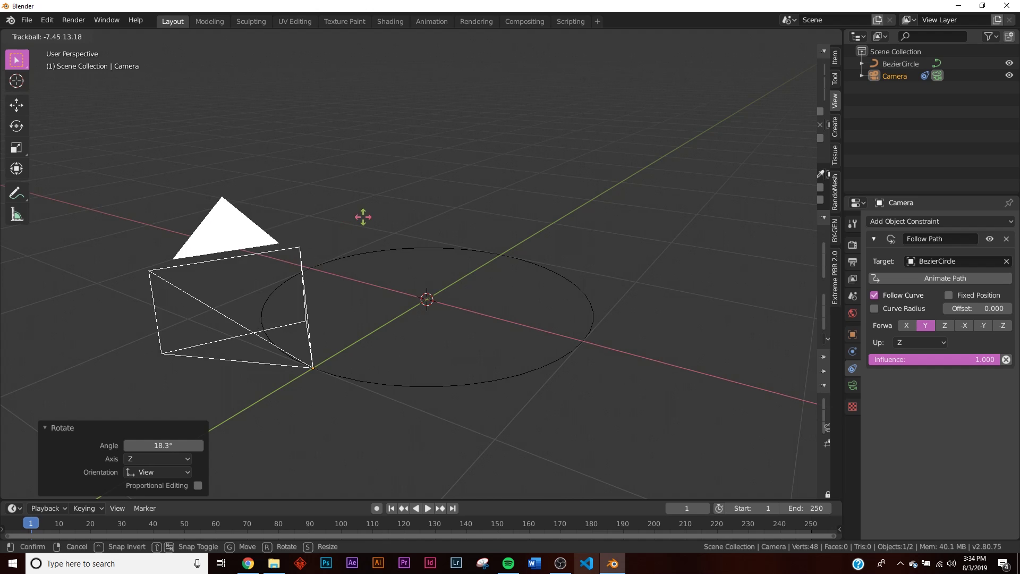
{"action": "left_click", "coordinate": [363, 225]}
{"action": "key", "text": "r"}
{"action": "left_click", "coordinate": [363, 226]}
{"action": "key", "text": "r"}
{"action": "key", "text": "r"}
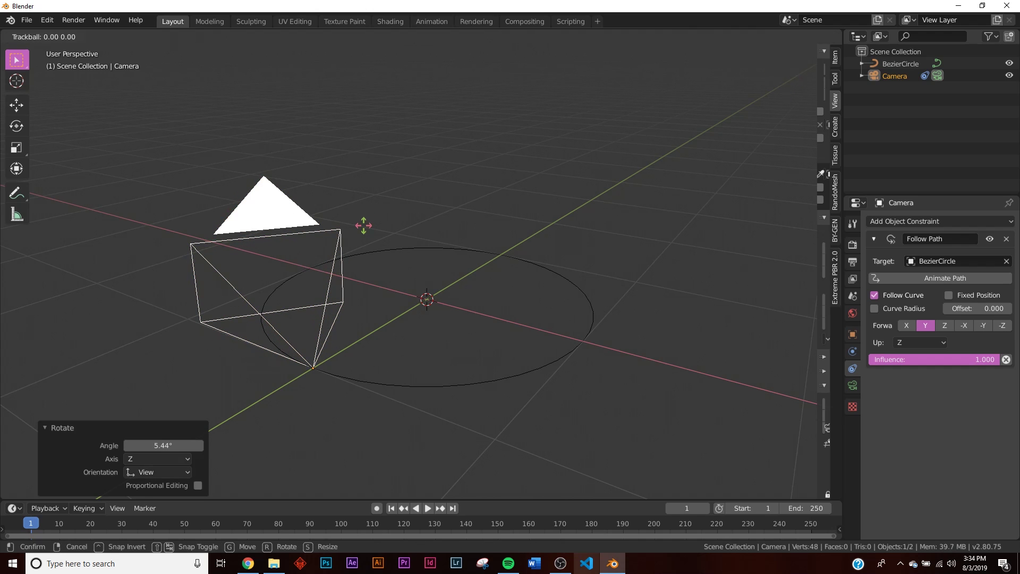
{"action": "left_click", "coordinate": [364, 225]}
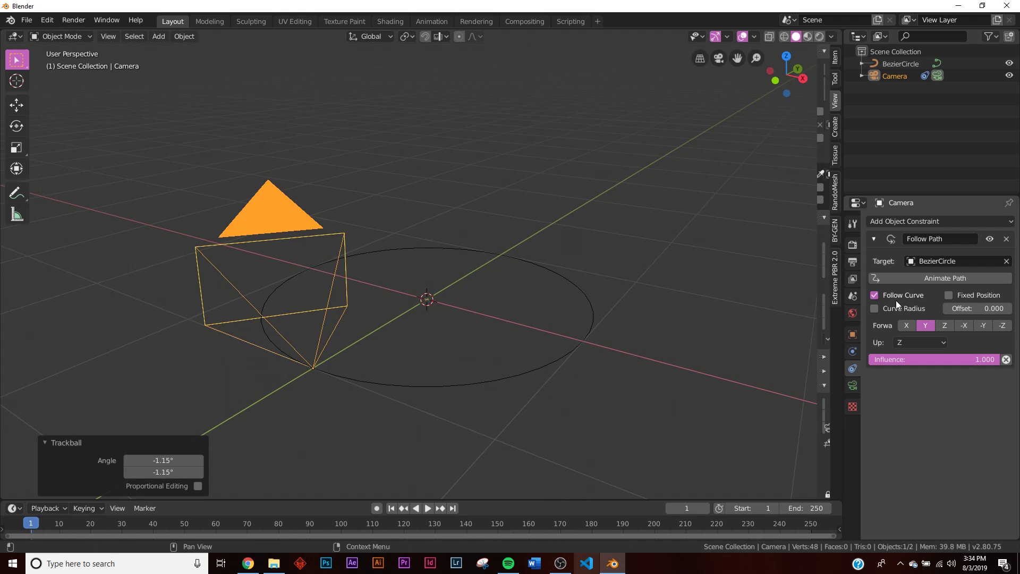
Scale the Bezier circle up to about 2.42 times its size on all axes.
{"action": "left_click_drag", "start_coordinate": [958, 308], "coordinate": [855, 308]}
{"action": "left_click", "coordinate": [348, 378]}
{"action": "key", "text": "s"}
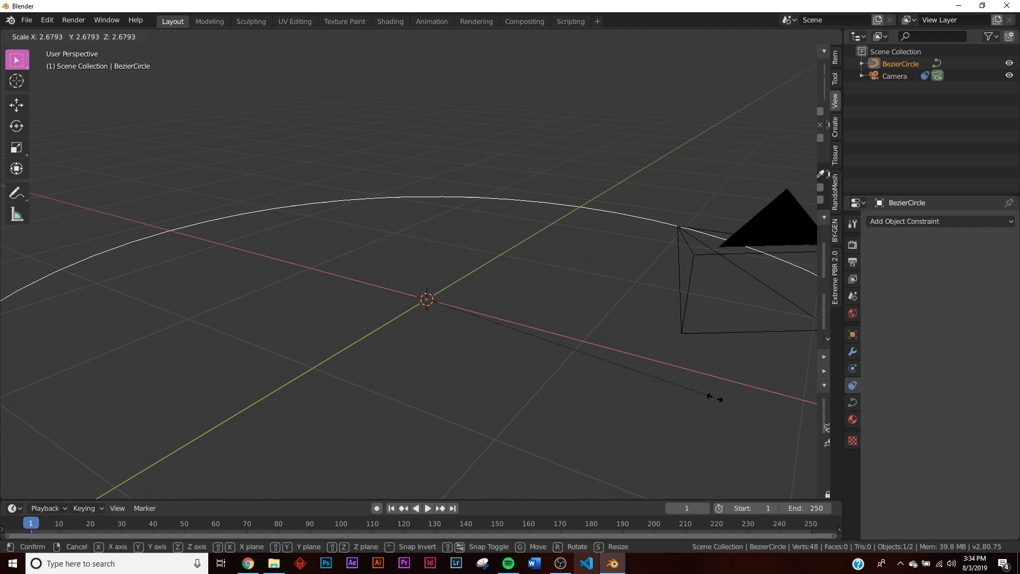
{"action": "left_click", "coordinate": [672, 396]}
{"action": "scroll", "coordinate": [633, 391], "scroll_direction": "down", "scroll_amount": 3}
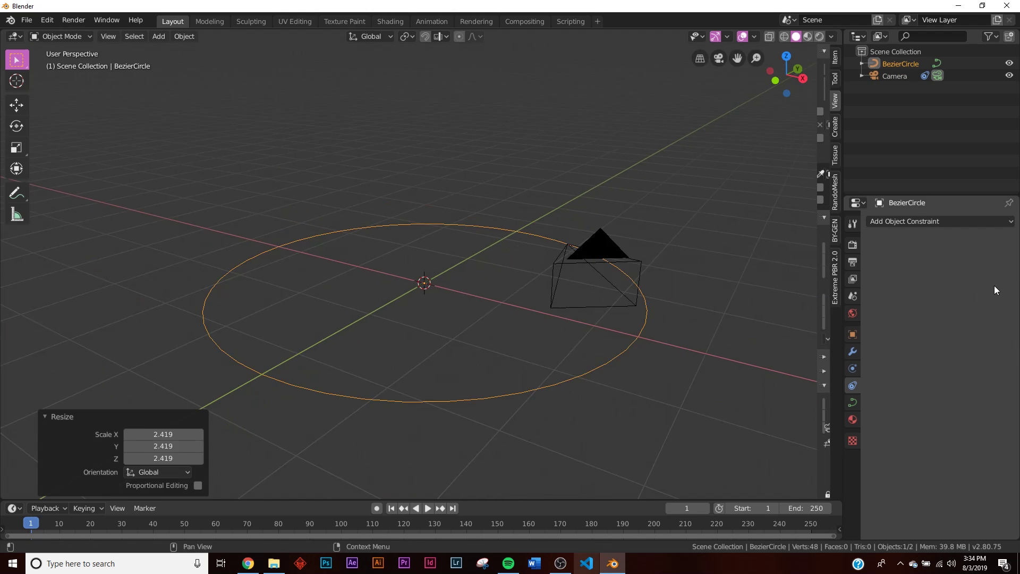
Slide the camera along the circle to an offset of -204.2 and fine-tune its rotation with a trackball turn of 3.44° and 7.45°.
{"action": "left_click", "coordinate": [597, 262]}
{"action": "left_click_drag", "start_coordinate": [980, 308], "coordinate": [941, 308]}
{"action": "key", "text": "r"}
{"action": "left_click", "coordinate": [452, 317]}
{"action": "key", "text": "r"}
{"action": "key", "text": "r"}
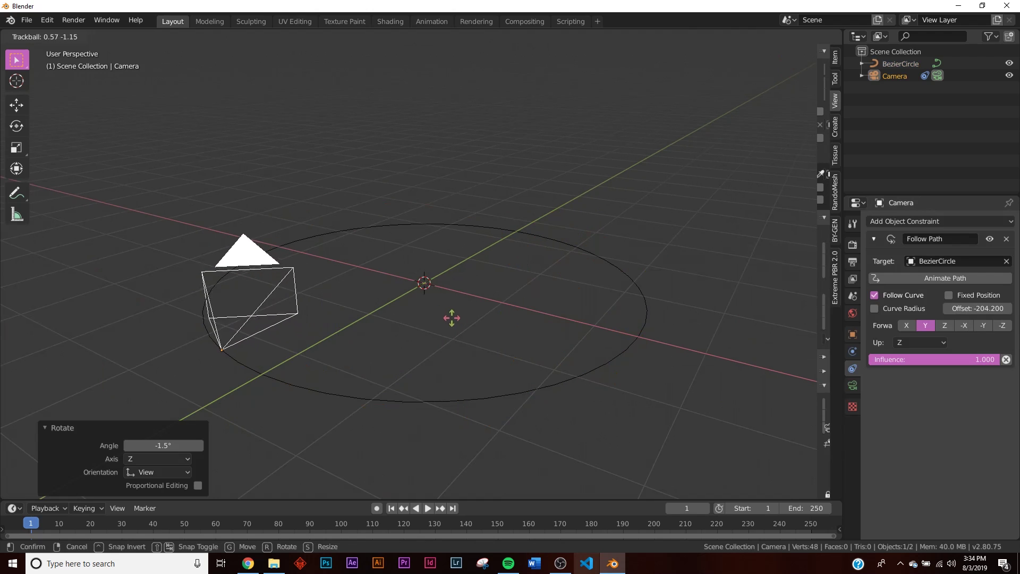
{"action": "left_click", "coordinate": [460, 317]}
Preview the camera's travel around the circle with the Follow Path offset and reset the offset to 0.
{"action": "middle_click_drag", "start_coordinate": [460, 317], "coordinate": [313, 341]}
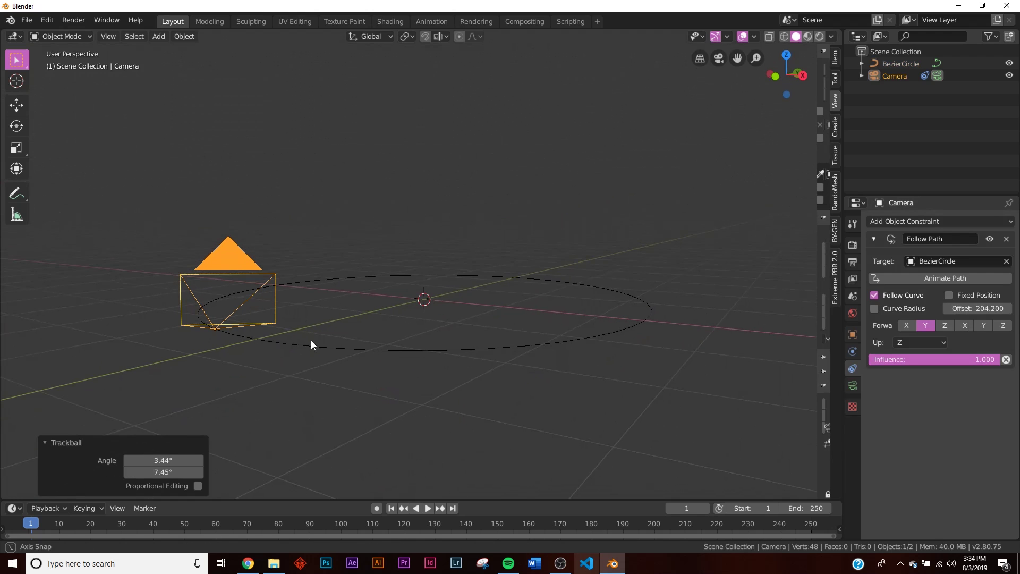
{"action": "key", "text": "ctrl+a"}
{"action": "type", "text": "0"}
{"action": "key", "text": "Return"}
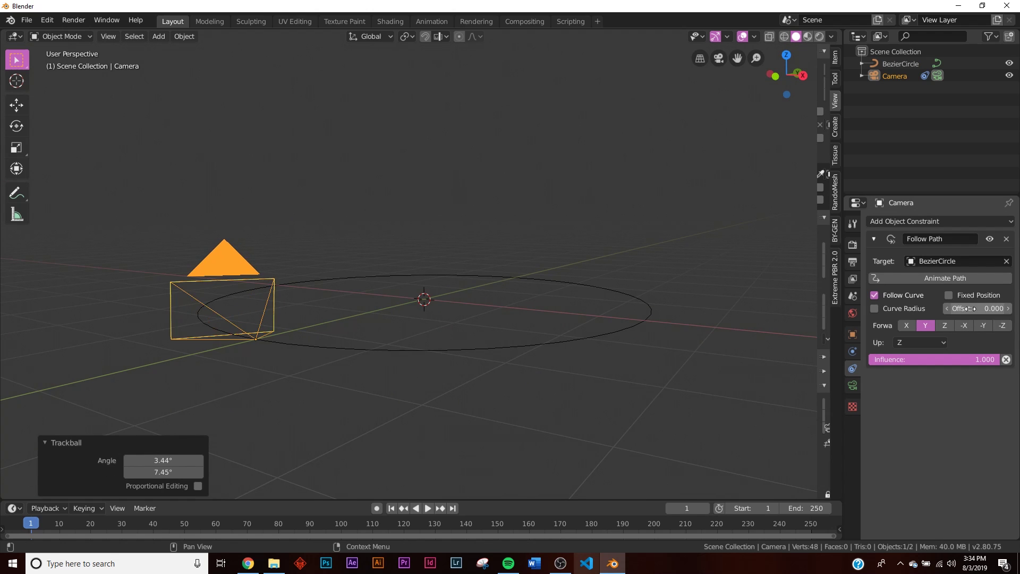
{"action": "mouse_move", "coordinate": [971, 309]}
{"action": "left_mouse_down"}
{"action": "mouse_move", "coordinate": [988, 309]}
{"action": "mouse_move", "coordinate": [954, 308]}
{"action": "mouse_move", "coordinate": [970, 309]}
{"action": "left_mouse_up"}
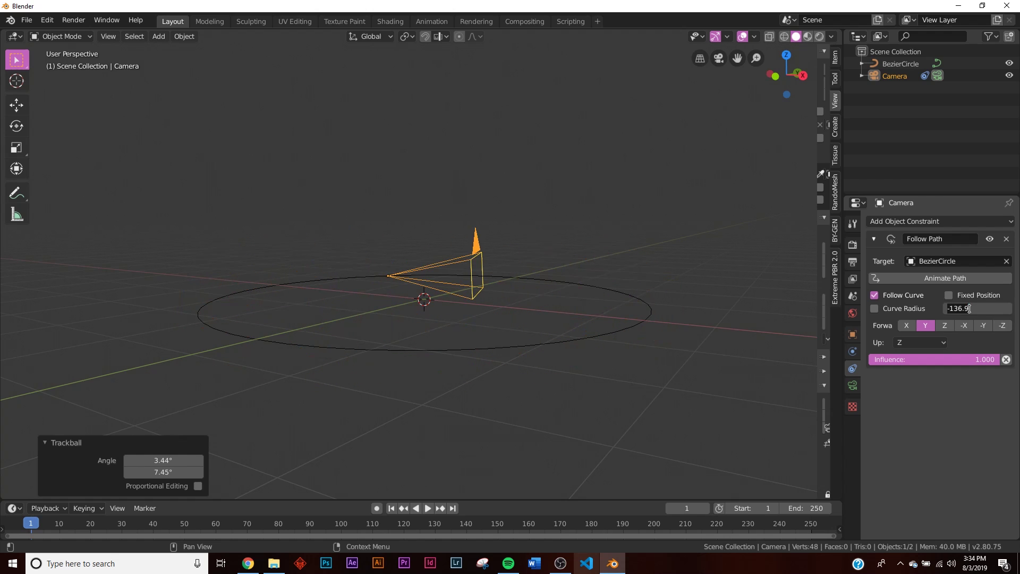
{"action": "key", "text": "ctrl+a"}
{"action": "type", "text": "0"}
{"action": "key", "text": "Return"}
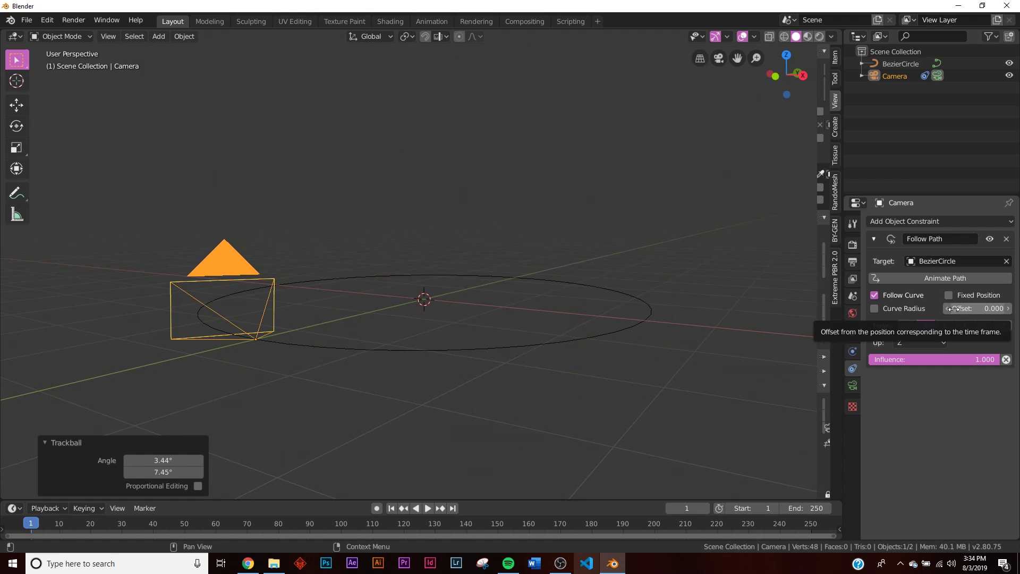
Try subdividing the whole Bezier circle in Edit Mode with 10 cuts.
{"action": "middle_click_drag", "start_coordinate": [783, 334], "coordinate": [711, 363]}
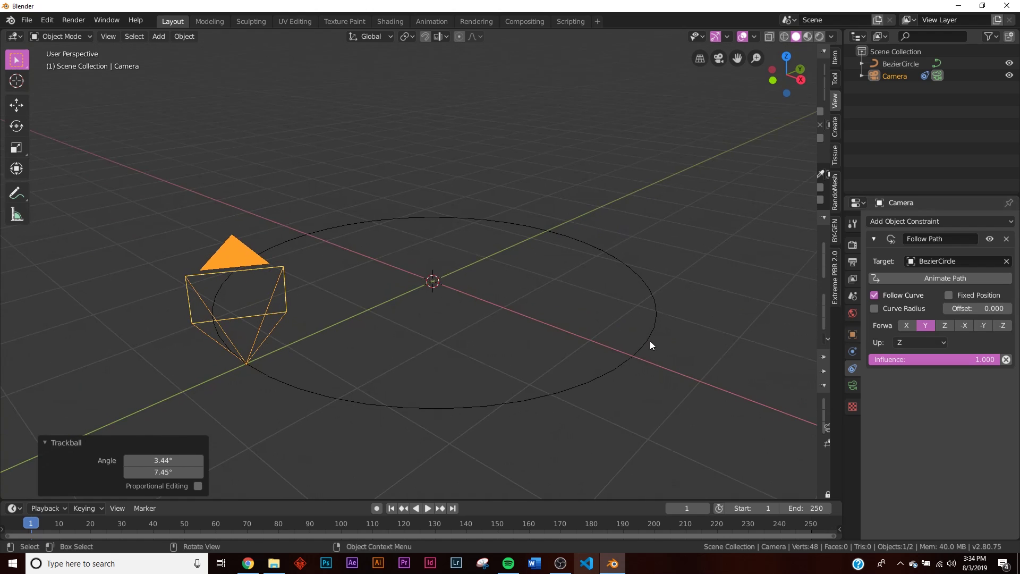
{"action": "scroll", "coordinate": [651, 341], "scroll_direction": "up", "scroll_amount": 3}
{"action": "scroll", "coordinate": [702, 339], "scroll_direction": "up", "scroll_amount": 5}
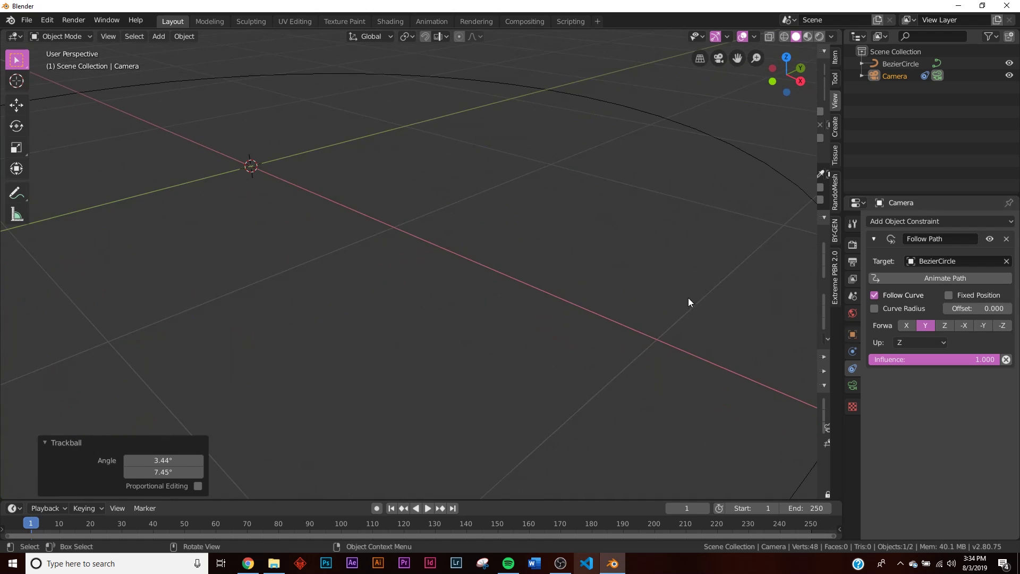
{"action": "middle_click_drag", "start_coordinate": [644, 285], "coordinate": [648, 400]}
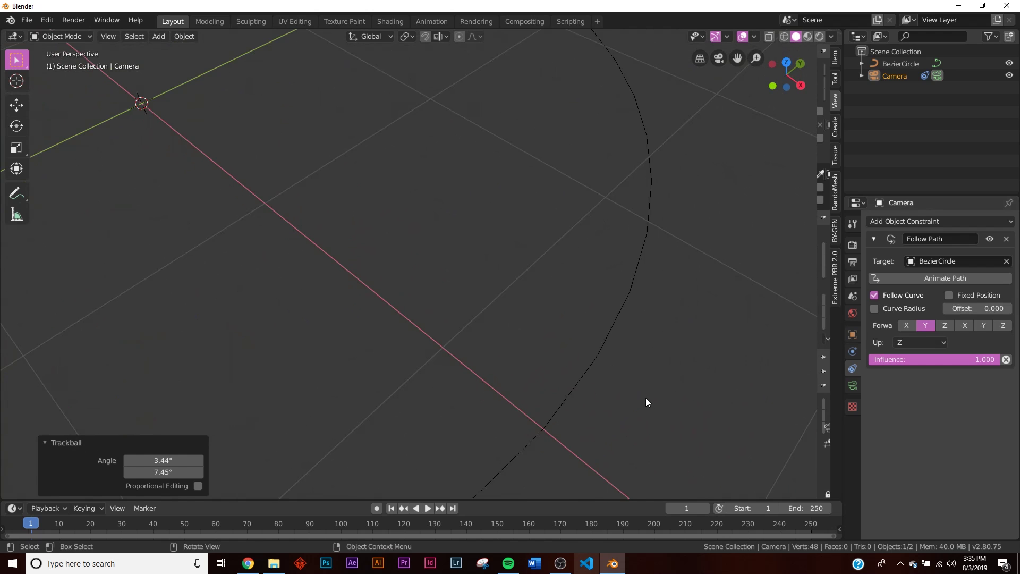
{"action": "scroll", "coordinate": [612, 277], "scroll_direction": "down", "scroll_amount": 4}
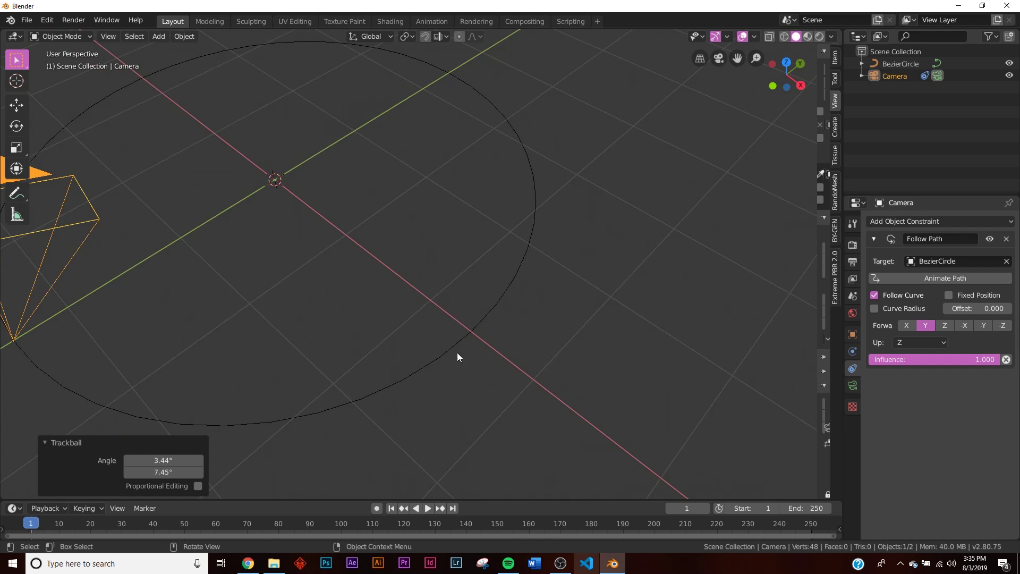
{"action": "scroll", "coordinate": [488, 340], "scroll_direction": "up", "scroll_amount": 3}
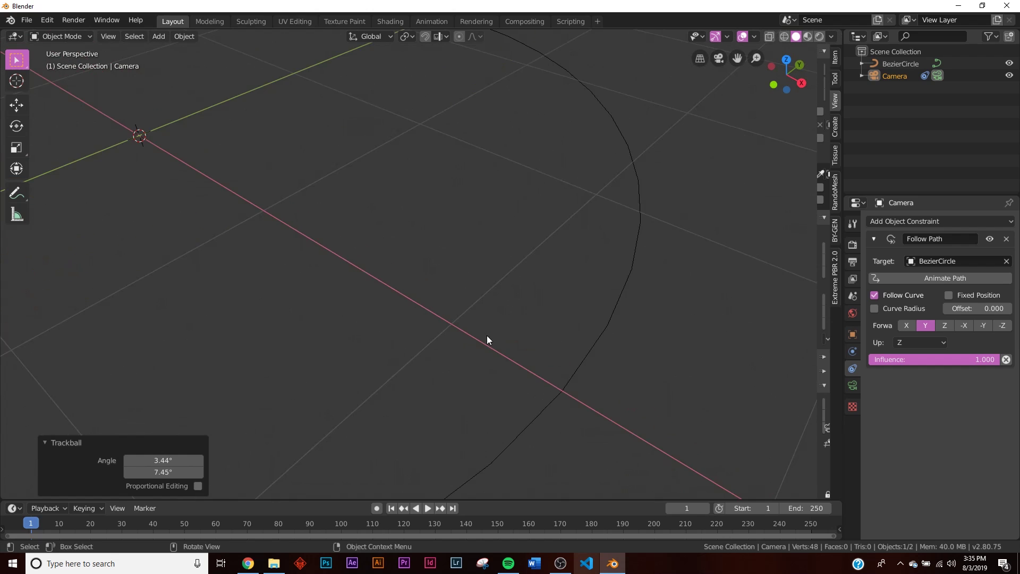
{"action": "left_click", "coordinate": [612, 309]}
{"action": "key", "text": "Tab"}
{"action": "right_click", "coordinate": [525, 239]}
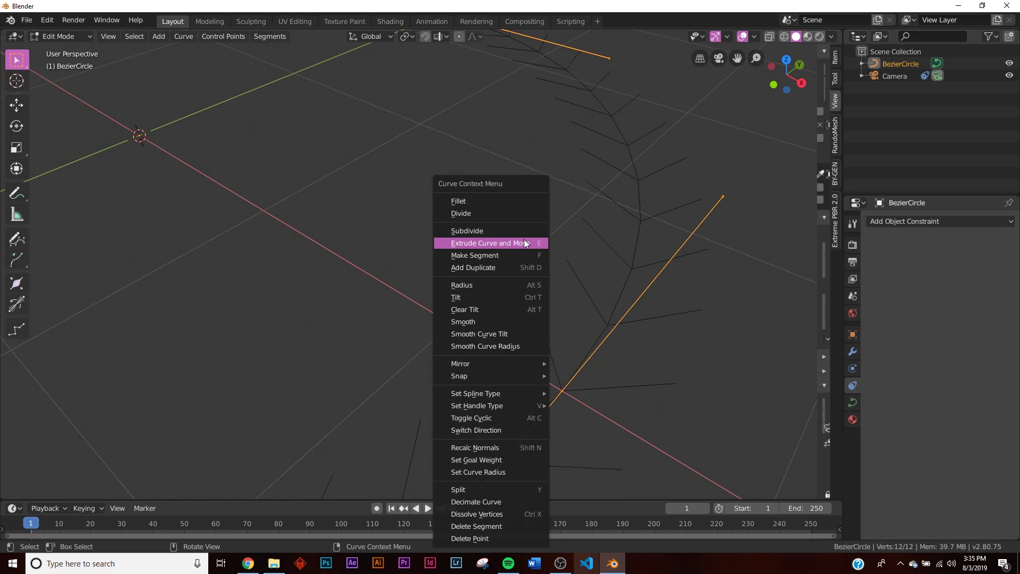
{"action": "left_click", "coordinate": [502, 228]}
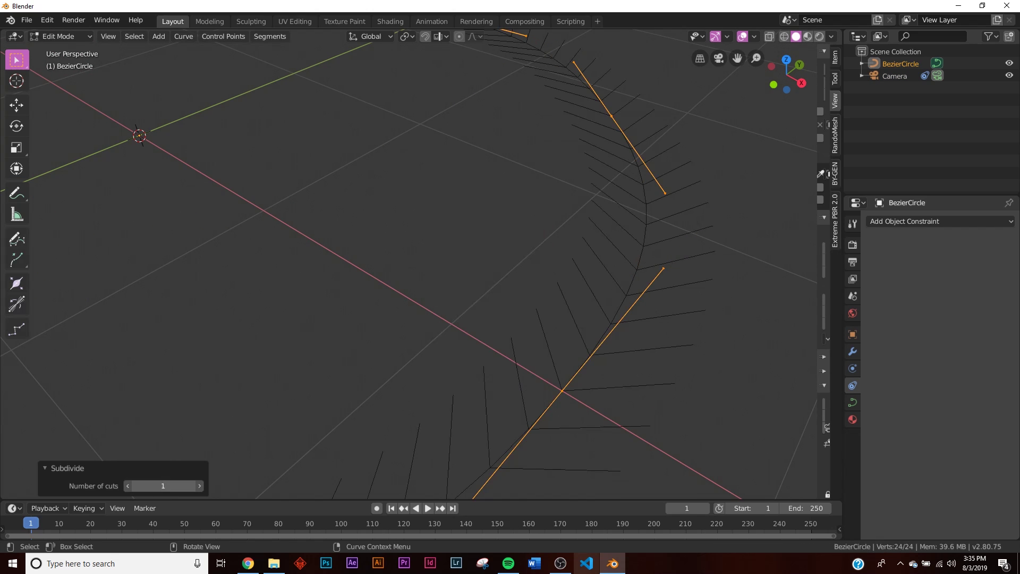
{"action": "left_click_drag", "start_coordinate": [163, 486], "coordinate": [198, 486]}
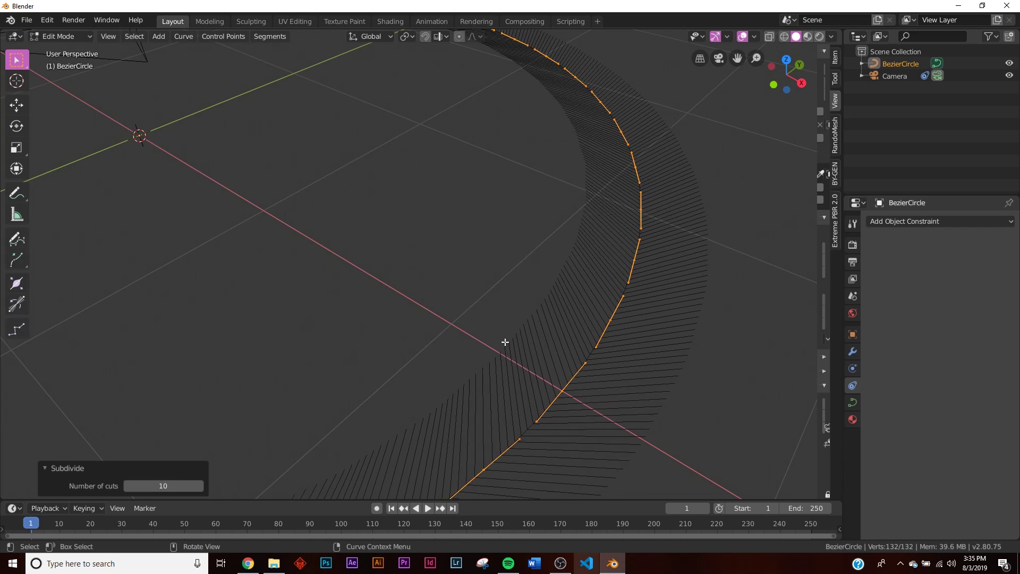
{"action": "key", "text": "Tab"}
Inspect the subdivided Bezier circle from several angles and undo the subdivision.
{"action": "middle_click_drag", "start_coordinate": [530, 357], "coordinate": [599, 416]}
{"action": "scroll", "coordinate": [599, 416], "scroll_direction": "down", "scroll_amount": 6}
{"action": "scroll", "coordinate": [476, 354], "scroll_direction": "up", "scroll_amount": 4}
{"action": "scroll", "coordinate": [372, 292], "scroll_direction": "down", "scroll_amount": 5}
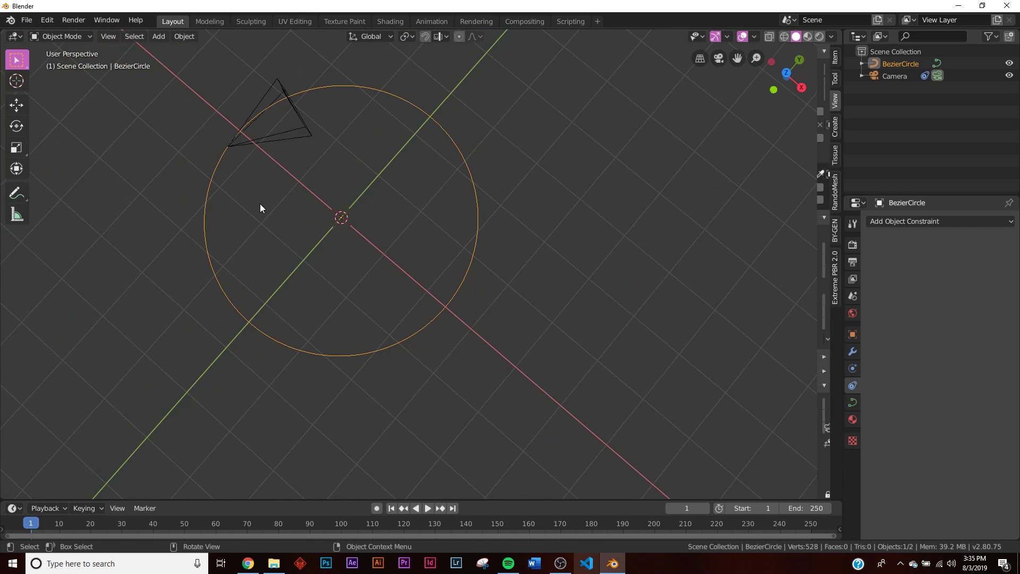
{"action": "middle_click_drag", "start_coordinate": [463, 235], "coordinate": [601, 315]}
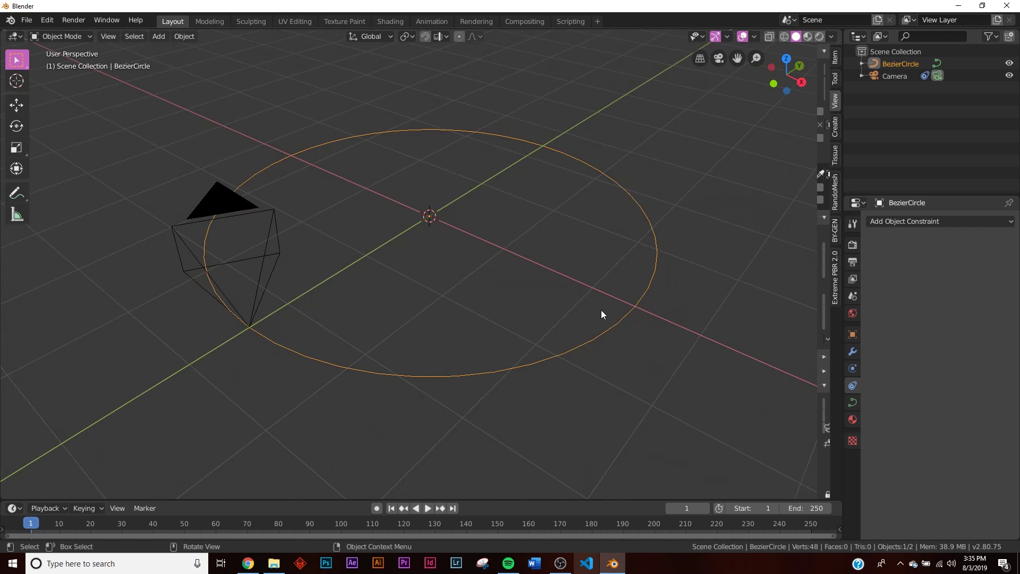
Select the Bezier circle's control point on the positive X axis in Edit Mode and activate the Move tool.
{"action": "key", "text": "Tab"}
{"action": "mouse_move", "coordinate": [636, 298]}
{"action": "middle_mouse_down"}
{"action": "mouse_move", "coordinate": [640, 314]}
{"action": "mouse_move", "coordinate": [642, 294]}
{"action": "middle_mouse_up"}
{"action": "key", "text": "Tab"}
{"action": "key", "text": "Tab"}
{"action": "middle_click_drag", "start_coordinate": [649, 334], "coordinate": [622, 296]}
{"action": "left_click", "coordinate": [636, 299]}
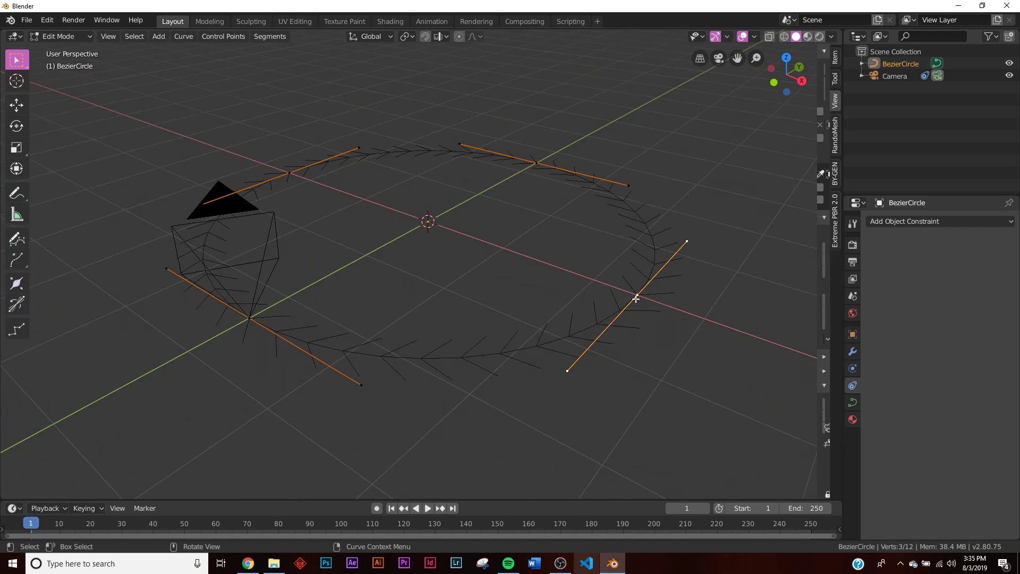
{"action": "left_click", "coordinate": [16, 107]}
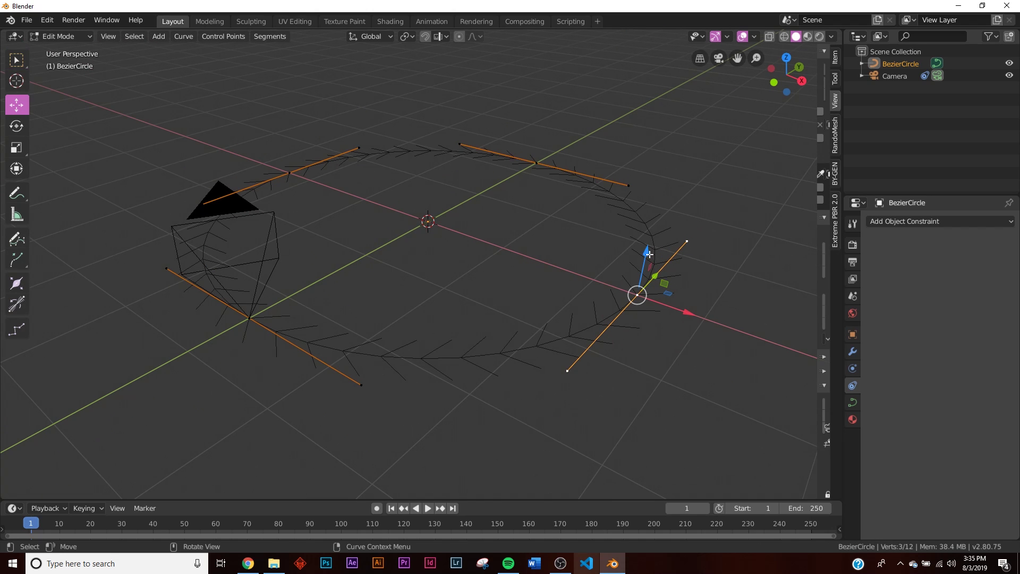
Scale the whole Bezier circle up twice in Object Mode, the second time by about 1.174.
{"action": "key", "text": "Tab"}
{"action": "key", "text": "s"}
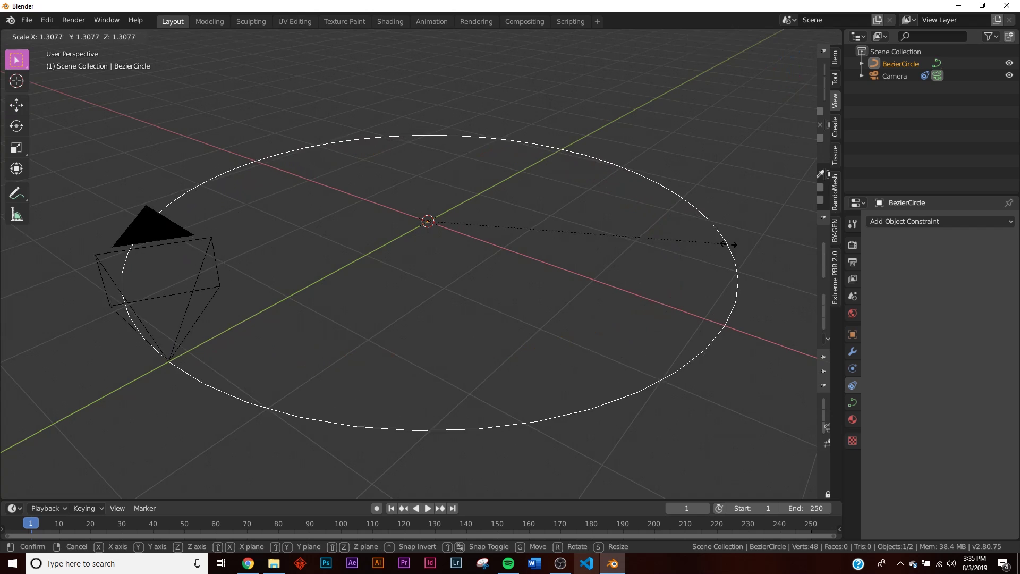
{"action": "left_click", "coordinate": [776, 236]}
{"action": "scroll", "coordinate": [743, 255], "scroll_direction": "down", "scroll_amount": 3}
{"action": "key", "text": "a"}
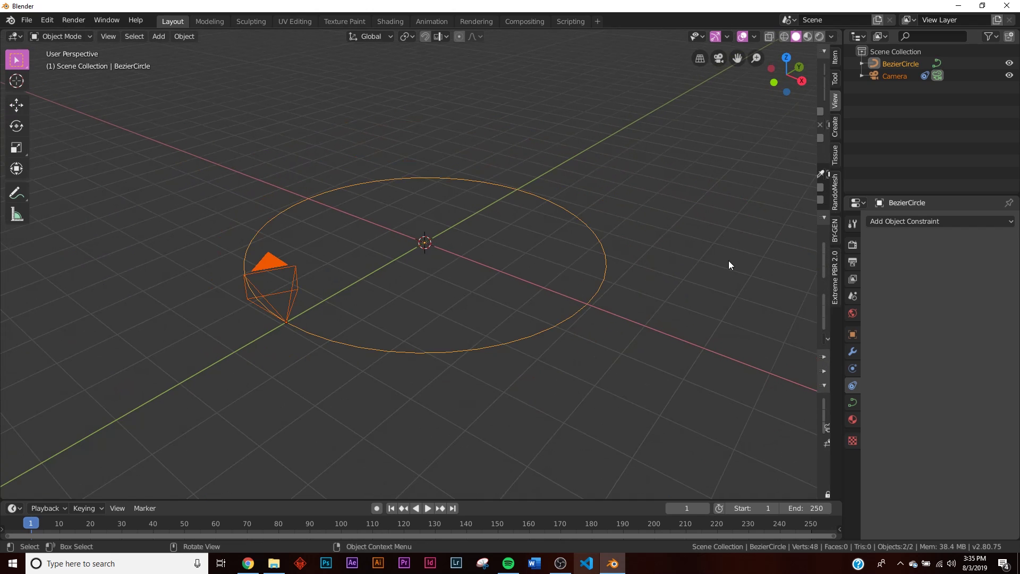
{"action": "left_click", "coordinate": [590, 283]}
{"action": "left_click", "coordinate": [605, 277]}
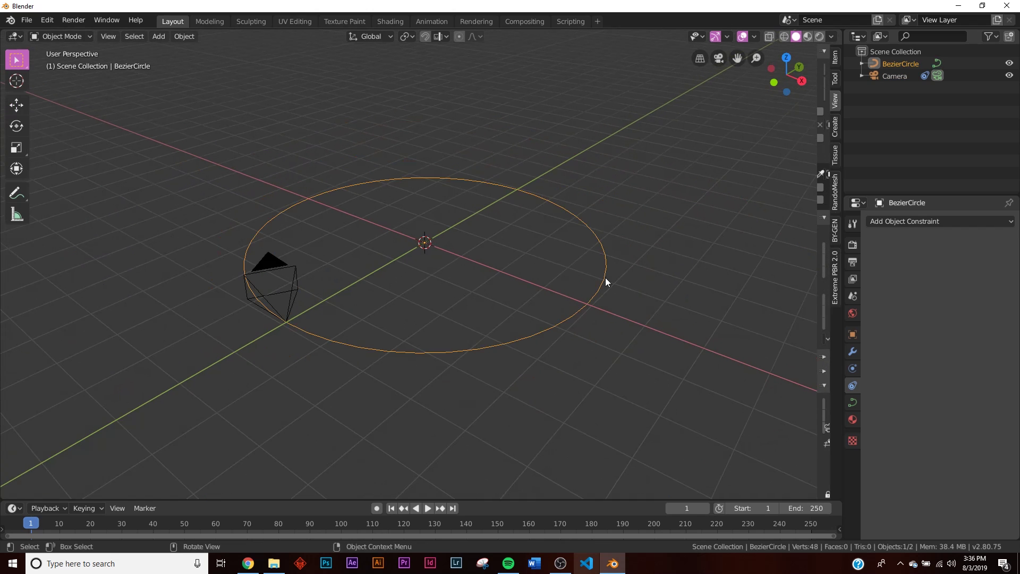
{"action": "key", "text": "s"}
{"action": "left_click", "coordinate": [664, 272]}
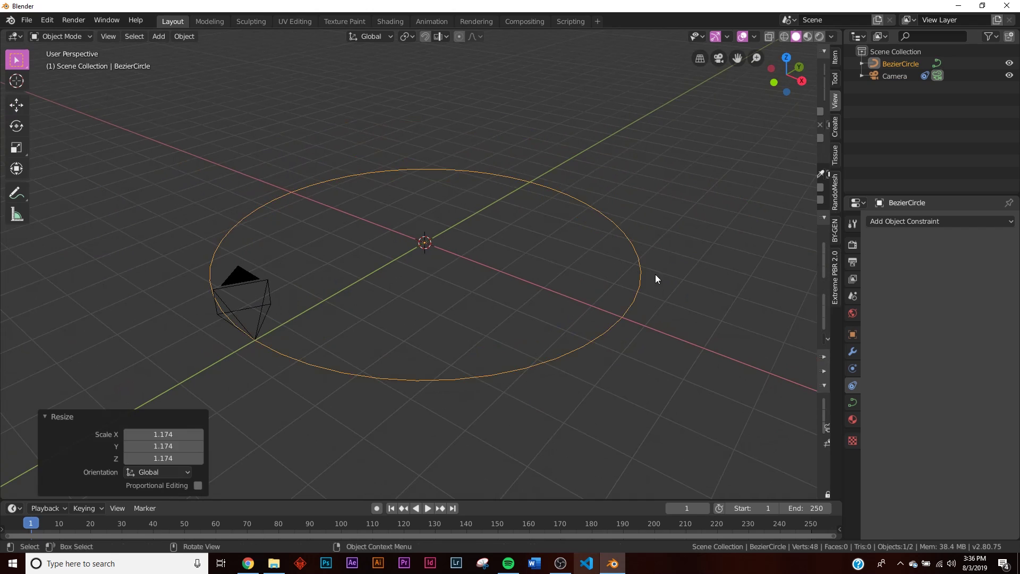
Lower the circle's control point on the positive X side by about 1.54 m along Z in Edit Mode.
{"action": "middle_click_drag", "start_coordinate": [656, 278], "coordinate": [645, 269]}
{"action": "key", "text": "Tab"}
{"action": "left_click", "coordinate": [246, 302]}
{"action": "left_click", "coordinate": [626, 290]}
{"action": "left_click_drag", "start_coordinate": [630, 245], "coordinate": [397, 332]}
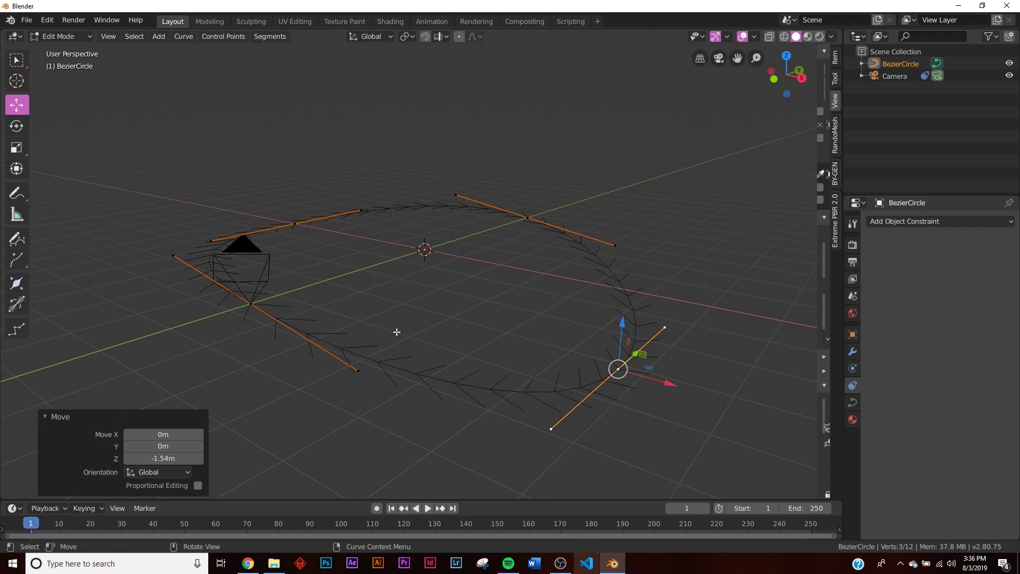
Raise the control point next to the camera and lower the negative X control point by about 1.88 m along Z.
{"action": "left_click", "coordinate": [259, 302]}
{"action": "left_click_drag", "start_coordinate": [249, 260], "coordinate": [309, 244]}
{"action": "left_click", "coordinate": [296, 223]}
{"action": "middle_click_drag", "start_coordinate": [336, 296], "coordinate": [584, 173]}
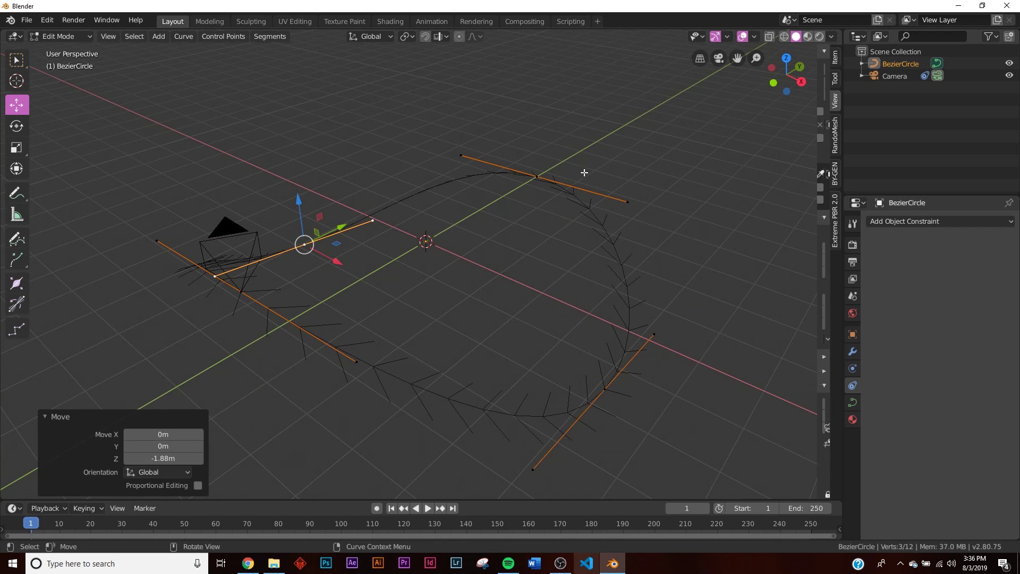
Move the curve's control point on the positive Y side along Z and return to Object Mode.
{"action": "left_click", "coordinate": [539, 173]}
{"action": "key", "text": "g"}
{"action": "key", "text": "z"}
{"action": "left_click", "coordinate": [549, 207]}
{"action": "key", "text": "Tab"}
Realign the camera with the reshaped path using a trackball rotation of about -18.9° and 9.17°.
{"action": "middle_click_drag", "start_coordinate": [549, 207], "coordinate": [604, 250]}
{"action": "left_click", "coordinate": [402, 308]}
{"action": "mouse_move", "coordinate": [419, 308]}
{"action": "middle_mouse_down"}
{"action": "mouse_move", "coordinate": [455, 322]}
{"action": "mouse_move", "coordinate": [439, 307]}
{"action": "middle_mouse_up"}
{"action": "key", "text": "r"}
{"action": "key", "text": "r"}
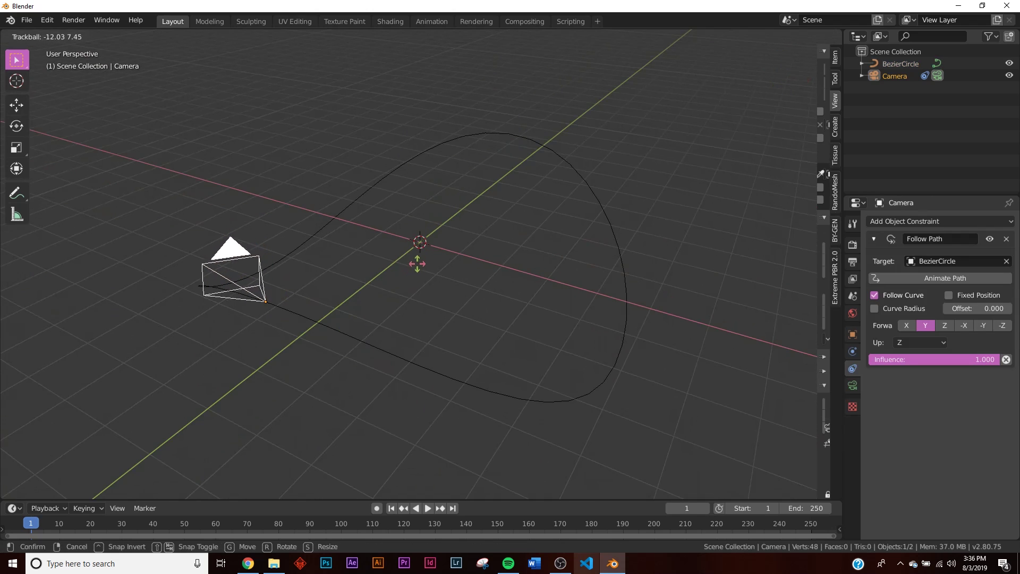
{"action": "left_click", "coordinate": [417, 255]}
Preview the camera's travel along the wavy path with the Follow Path offset and reset the offset to 0.
{"action": "mouse_move", "coordinate": [992, 314]}
{"action": "left_mouse_down"}
{"action": "mouse_move", "coordinate": [1007, 314]}
{"action": "mouse_move", "coordinate": [921, 308]}
{"action": "mouse_move", "coordinate": [984, 309]}
{"action": "left_mouse_up"}
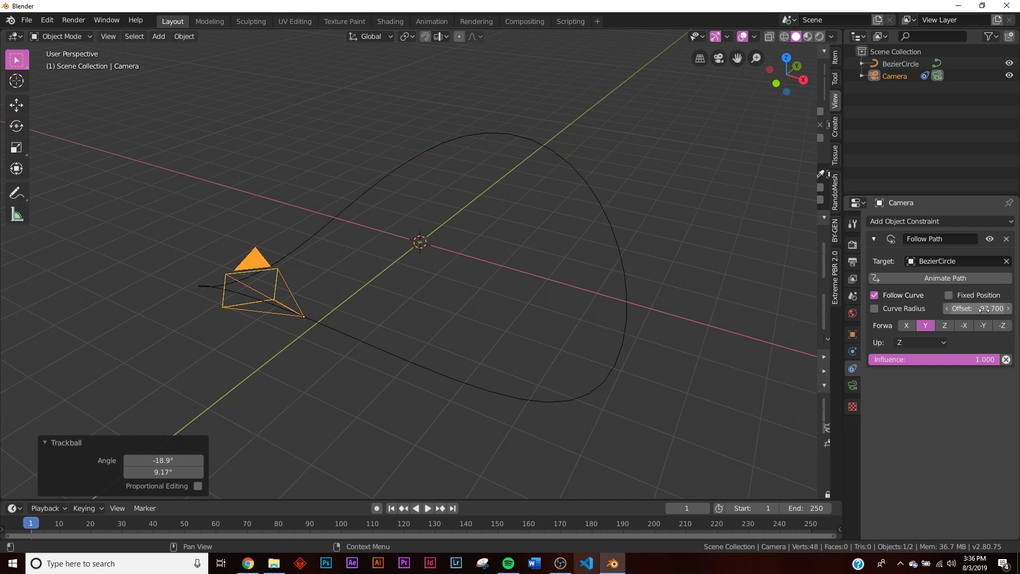
{"action": "type", "text": "0"}
{"action": "key", "text": "Return"}
Duplicate the Bezier curve and keep the copy in the same place as the original.
{"action": "left_click", "coordinate": [622, 268]}
{"action": "middle_click_drag", "start_coordinate": [621, 268], "coordinate": [600, 286]}
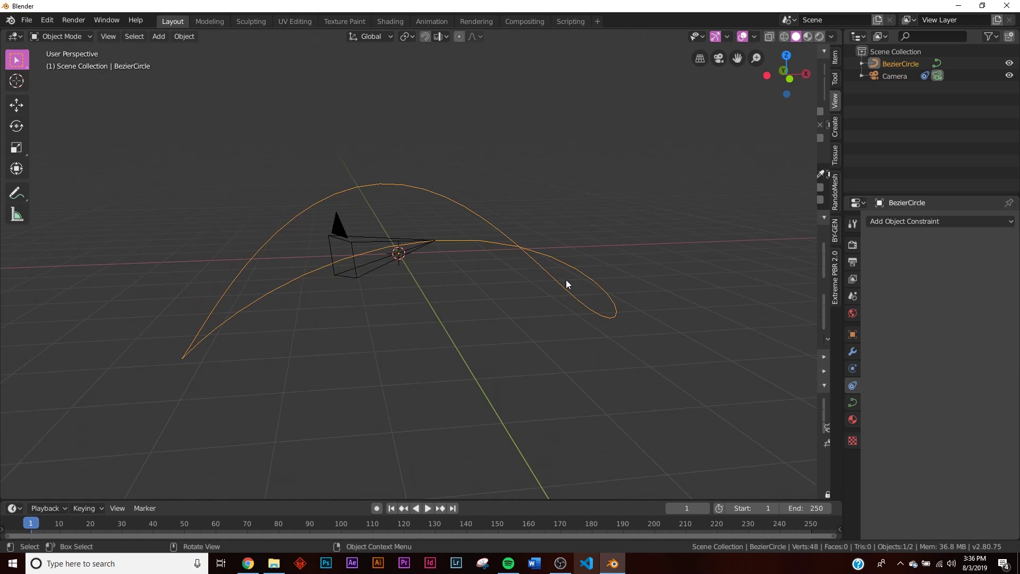
{"action": "key", "text": "shift+d"}
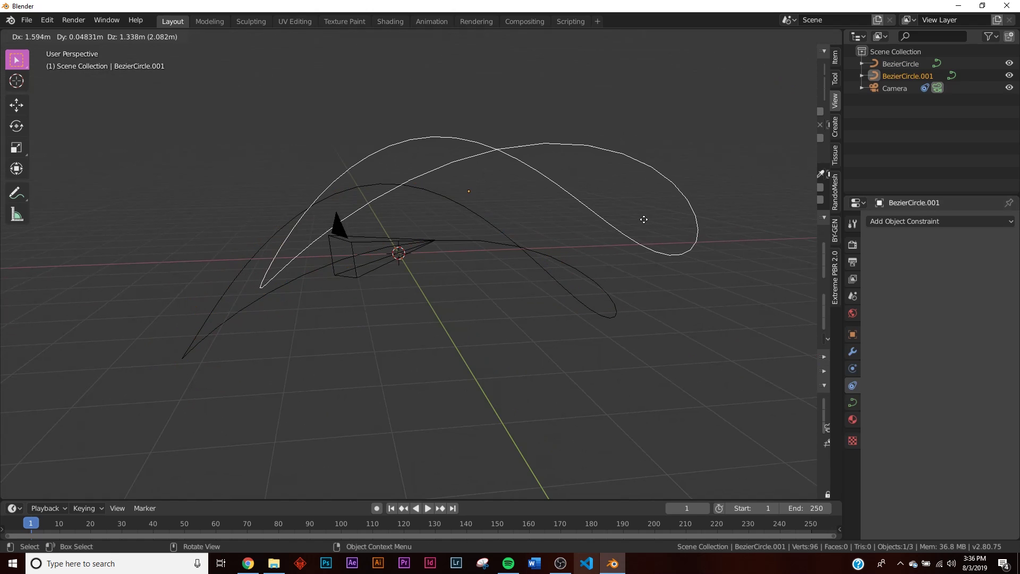
{"action": "right_click", "coordinate": [647, 222]}
Subdivide all segments of the original Bezier curve in Edit Mode with an increased number of cuts, then return to Object Mode.
{"action": "left_click", "coordinate": [890, 65]}
{"action": "scroll", "coordinate": [508, 234], "scroll_direction": "up", "scroll_amount": 2}
{"action": "middle_click_drag", "start_coordinate": [545, 231], "coordinate": [501, 241]}
{"action": "key", "text": "Tab"}
{"action": "key", "text": "g"}
{"action": "right_click", "coordinate": [501, 240]}
{"action": "key", "text": "a"}
{"action": "right_click", "coordinate": [512, 216]}
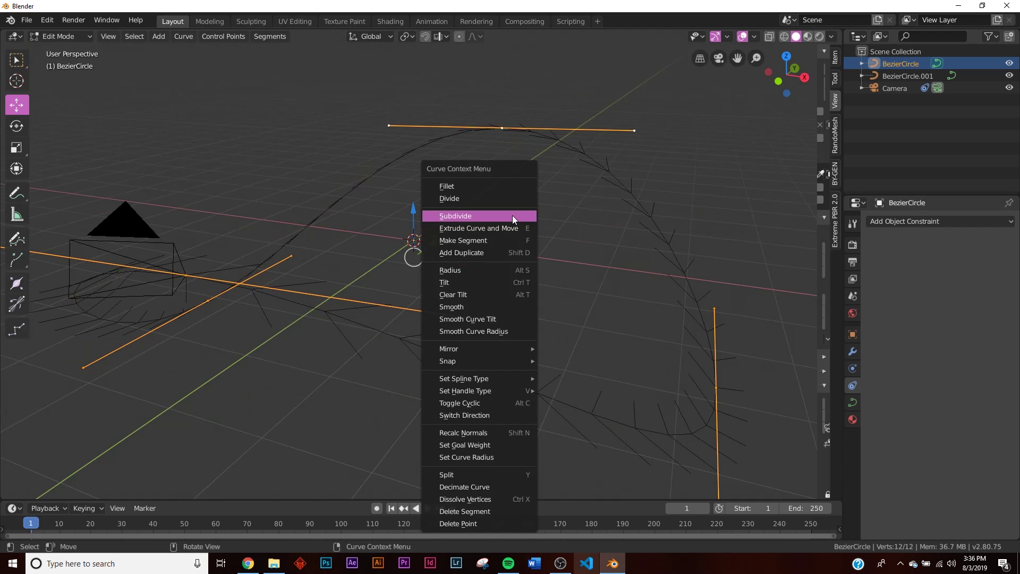
{"action": "left_click", "coordinate": [513, 216]}
{"action": "left_click_drag", "start_coordinate": [146, 485], "coordinate": [204, 486]}
{"action": "key", "text": "Tab"}
Rename the subdivided original curve as 1 and select the duplicate curve.
{"action": "mouse_move", "coordinate": [493, 299]}
{"action": "middle_mouse_down"}
{"action": "mouse_move", "coordinate": [493, 329]}
{"action": "mouse_move", "coordinate": [510, 307]}
{"action": "middle_mouse_up"}
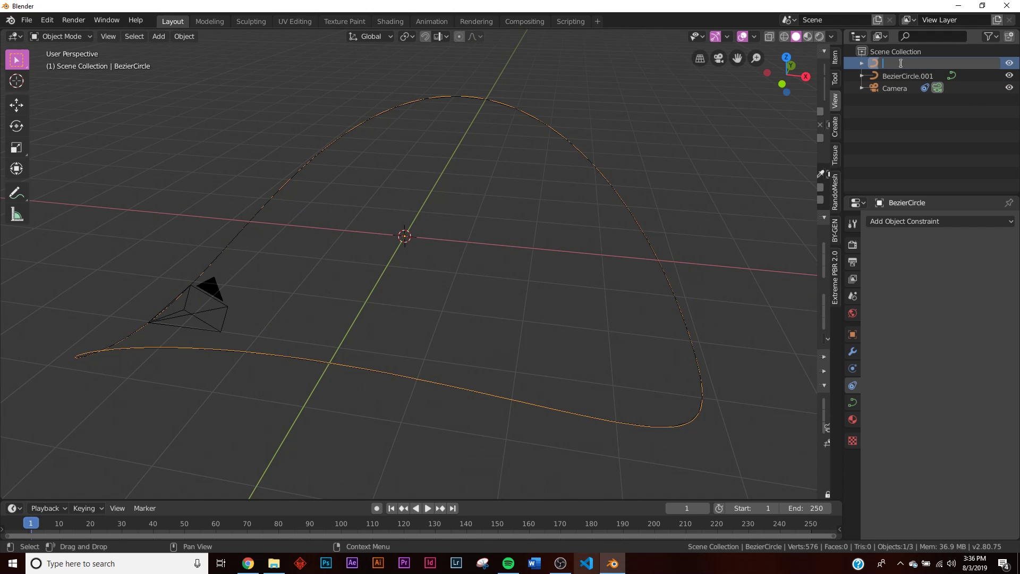
{"action": "type", "text": "1"}
{"action": "key", "text": "Return"}
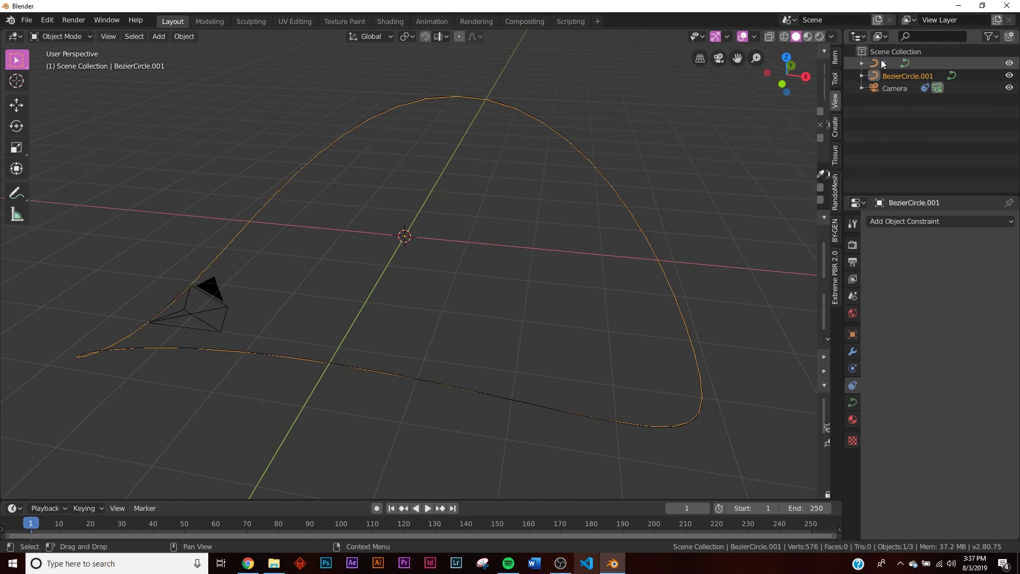
{"action": "left_click", "coordinate": [911, 76]}
{"action": "middle_click_drag", "start_coordinate": [680, 144], "coordinate": [602, 181]}
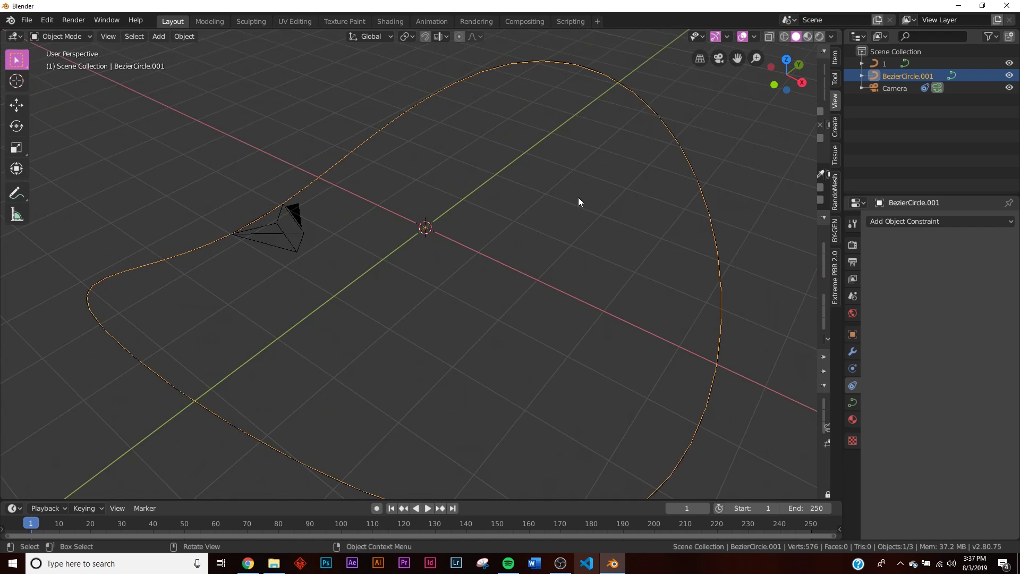
Adjust the camera's direction along the path with a trackball rotation of about 14.3° and 9.74°.
{"action": "middle_click_drag", "start_coordinate": [558, 257], "coordinate": [254, 404]}
{"action": "left_click", "coordinate": [153, 417]}
{"action": "middle_click_drag", "start_coordinate": [153, 417], "coordinate": [276, 343]}
{"action": "key", "text": "r"}
{"action": "key", "text": "r"}
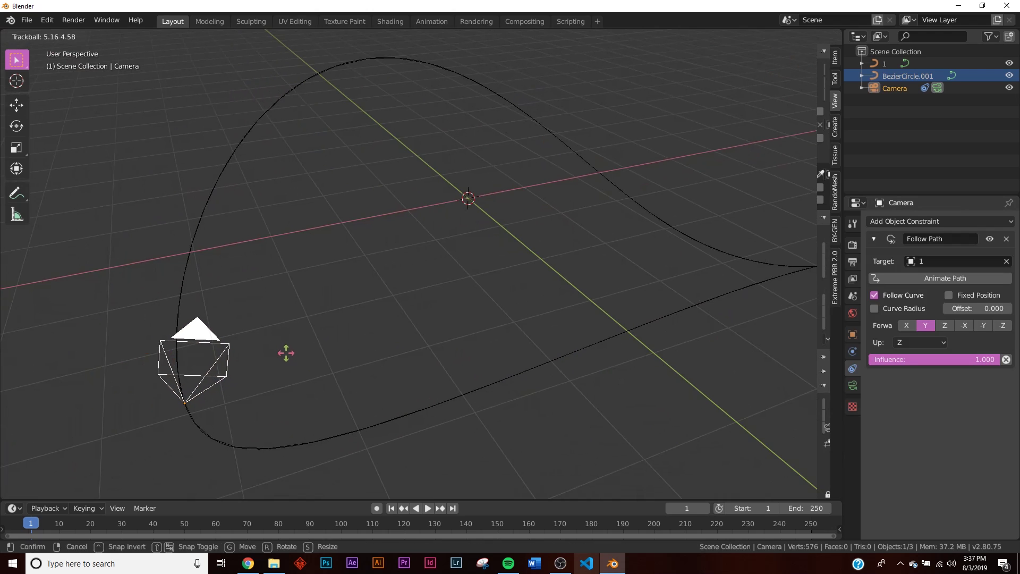
{"action": "left_click", "coordinate": [290, 360]}
{"action": "middle_click_drag", "start_coordinate": [292, 362], "coordinate": [303, 344]}
Give the duplicate curve a round tube shape in its Geometry settings with a bevel depth of 0.16 m.
{"action": "left_click", "coordinate": [914, 76]}
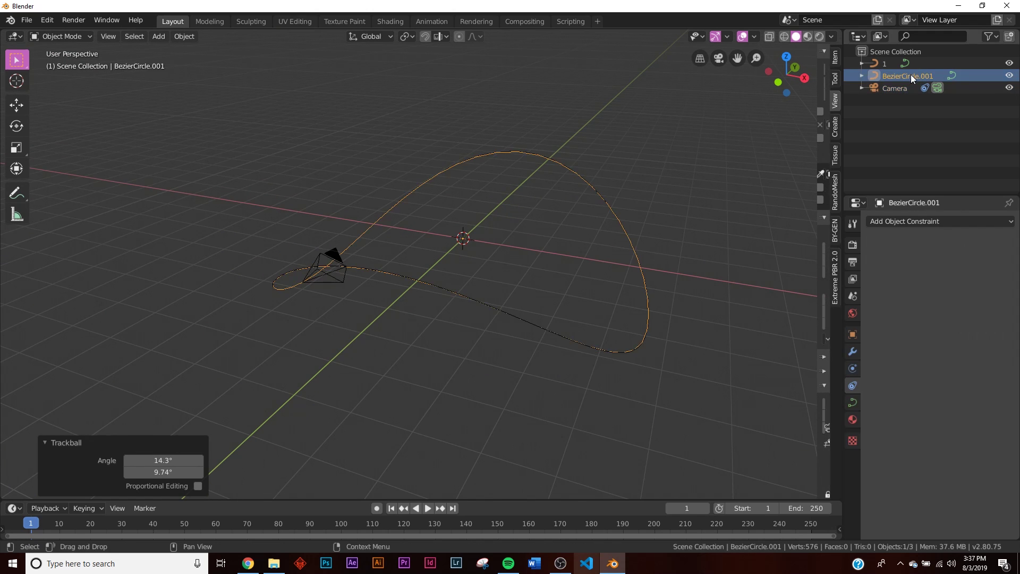
{"action": "left_click", "coordinate": [853, 402]}
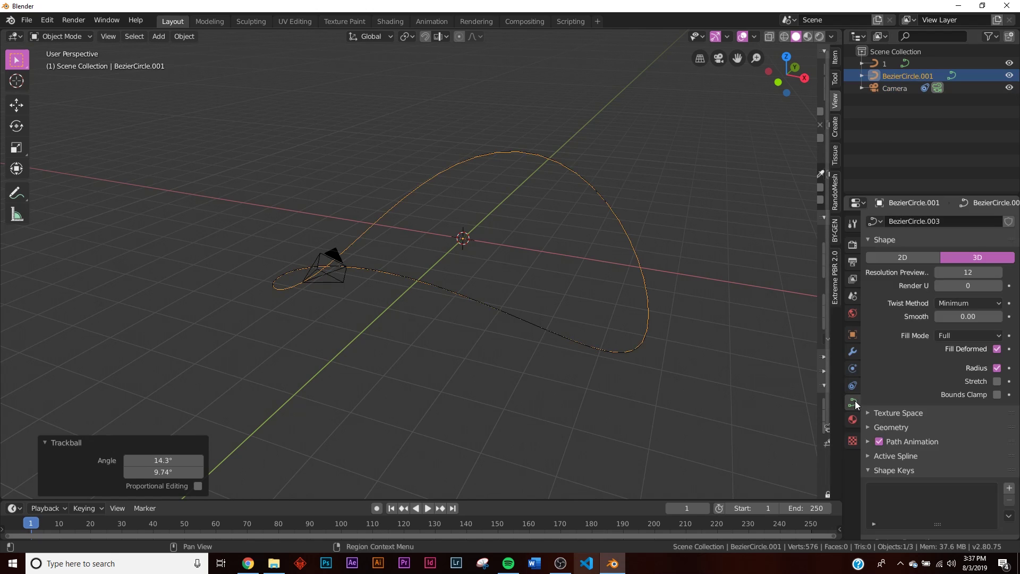
{"action": "scroll", "coordinate": [971, 337], "scroll_direction": "down", "scroll_amount": 1}
{"action": "left_click", "coordinate": [916, 423]}
{"action": "scroll", "coordinate": [919, 407], "scroll_direction": "down", "scroll_amount": 5}
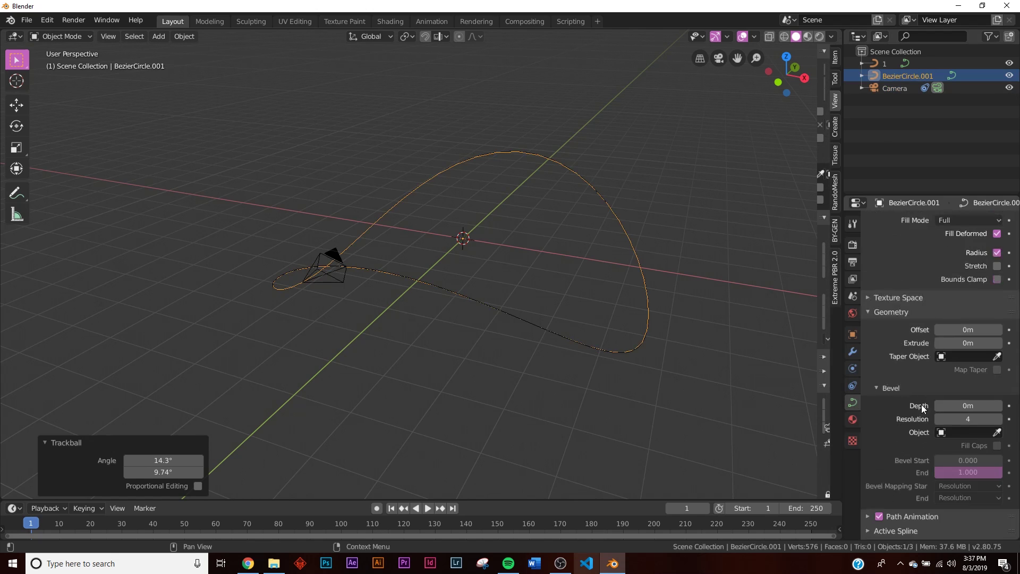
{"action": "left_click_drag", "start_coordinate": [963, 388], "coordinate": [988, 387]}
{"action": "scroll", "coordinate": [553, 317], "scroll_direction": "up", "scroll_amount": 6}
Check the tube from the camera view and increase its bevel depth to 0.18 m.
{"action": "key", "text": "KP_0"}
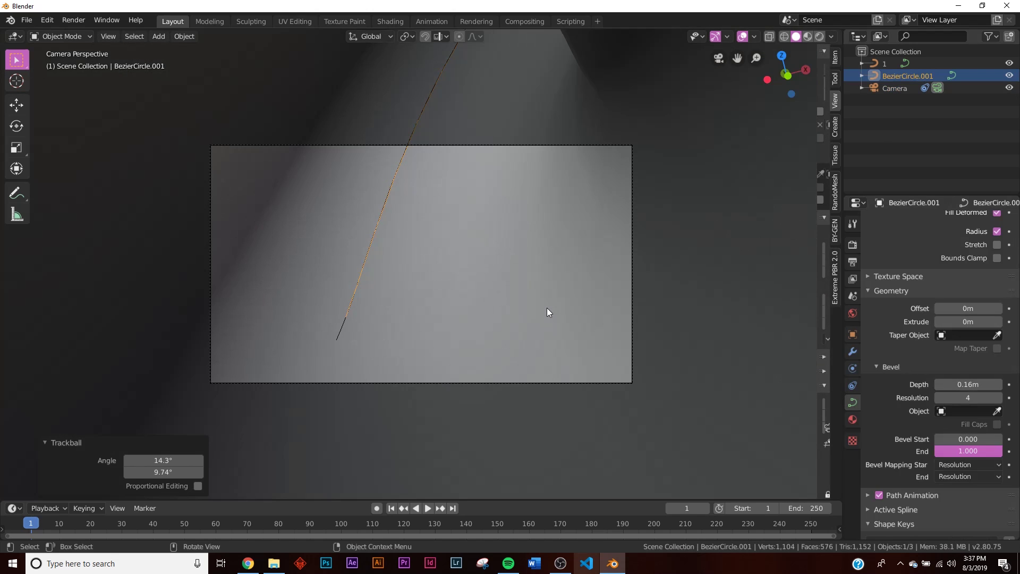
{"action": "key", "text": "KP_Decimal"}
{"action": "left_click_drag", "start_coordinate": [978, 384], "coordinate": [982, 384]}
{"action": "middle_click_drag", "start_coordinate": [340, 340], "coordinate": [633, 294]}
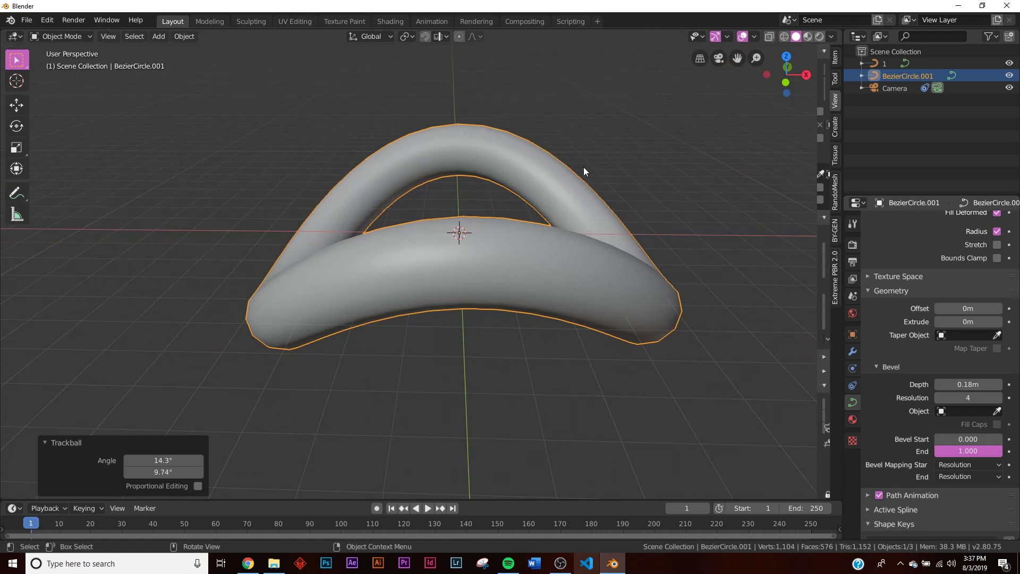
Convert the beveled duplicate curve to a mesh by finding the Convert To operator in the operator search.
{"action": "left_click", "coordinate": [46, 21]}
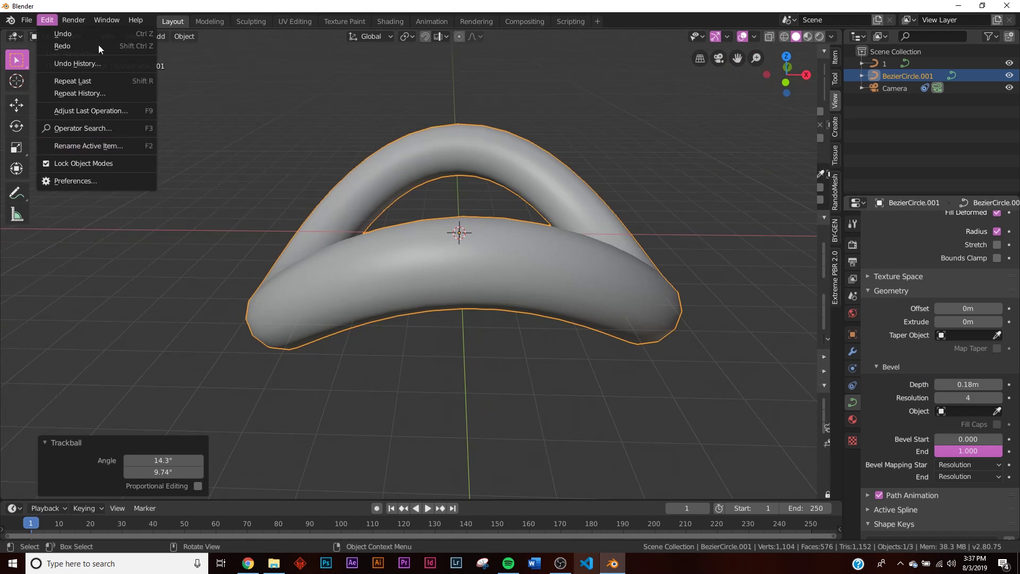
{"action": "left_click", "coordinate": [91, 129]}
{"action": "type", "text": "convert"}
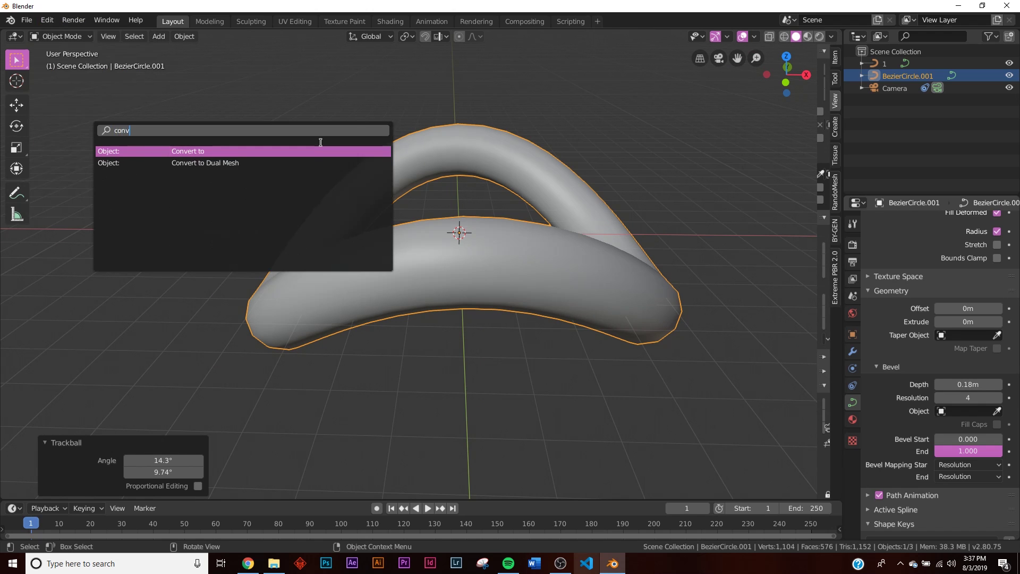
{"action": "left_click", "coordinate": [313, 147]}
{"action": "left_click", "coordinate": [268, 164]}
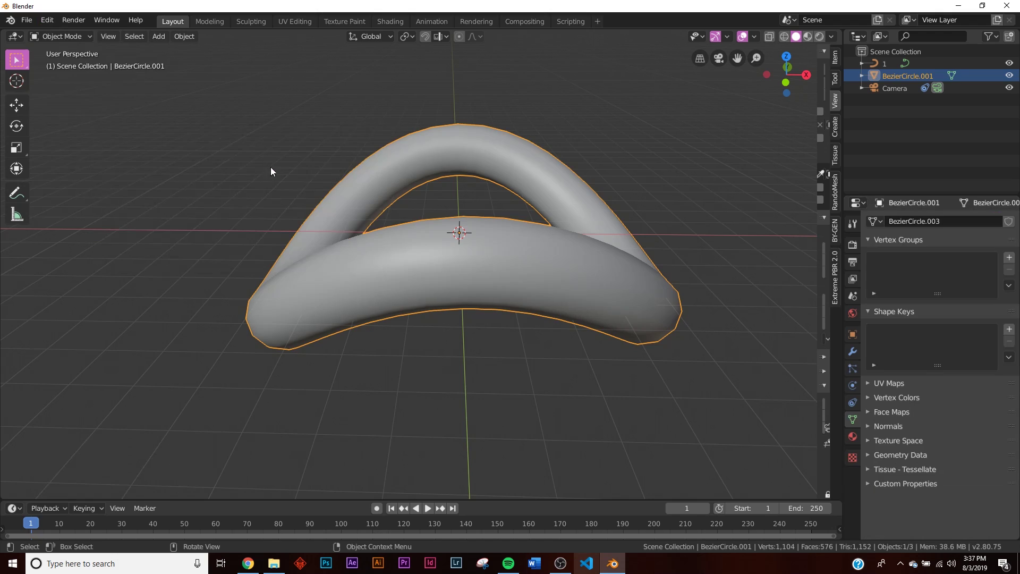
Check the tube's mesh in Edit Mode and set its shading to flat in Object Mode.
{"action": "key", "text": "Tab"}
{"action": "middle_click_drag", "start_coordinate": [507, 224], "coordinate": [556, 231]}
{"action": "key", "text": "Tab"}
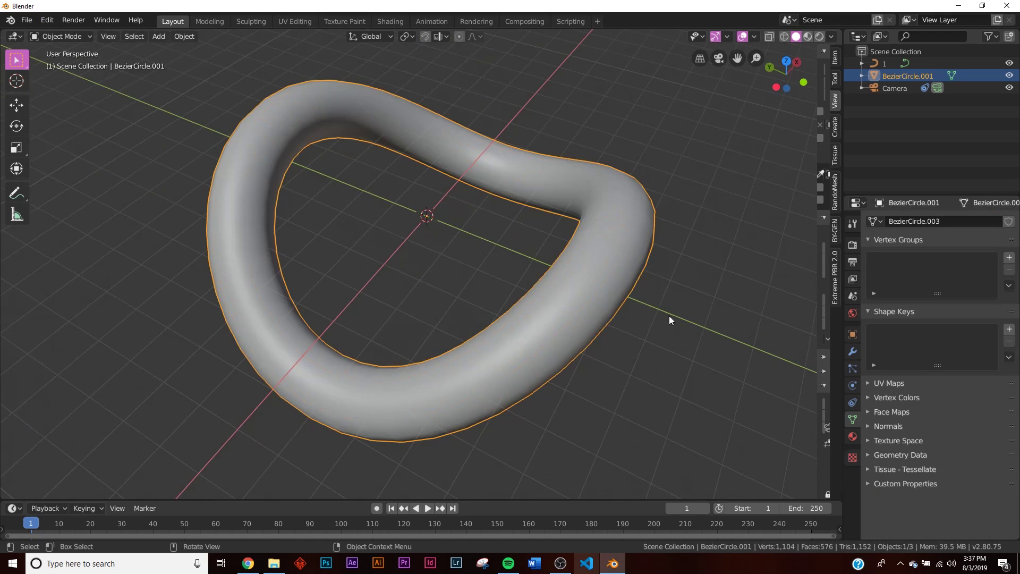
{"action": "right_click", "coordinate": [614, 208]}
{"action": "right_click", "coordinate": [677, 143]}
{"action": "left_click", "coordinate": [652, 155]}
{"action": "middle_click_drag", "start_coordinate": [516, 270], "coordinate": [435, 242]}
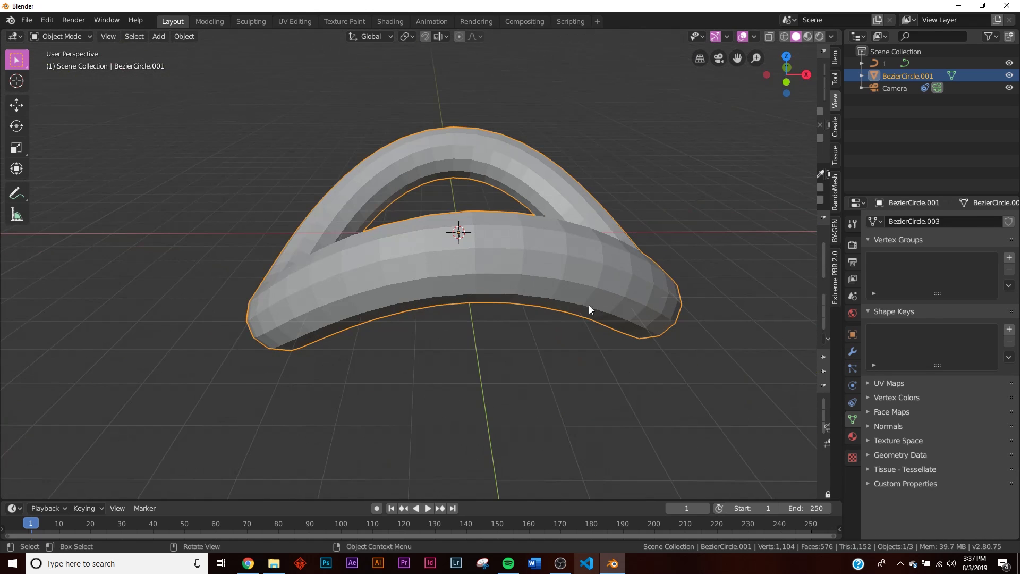
Add a Decimate modifier to the tube and reduce its Collapse ratio to about 0.1544.
{"action": "left_click", "coordinate": [853, 351]}
{"action": "left_click", "coordinate": [908, 222]}
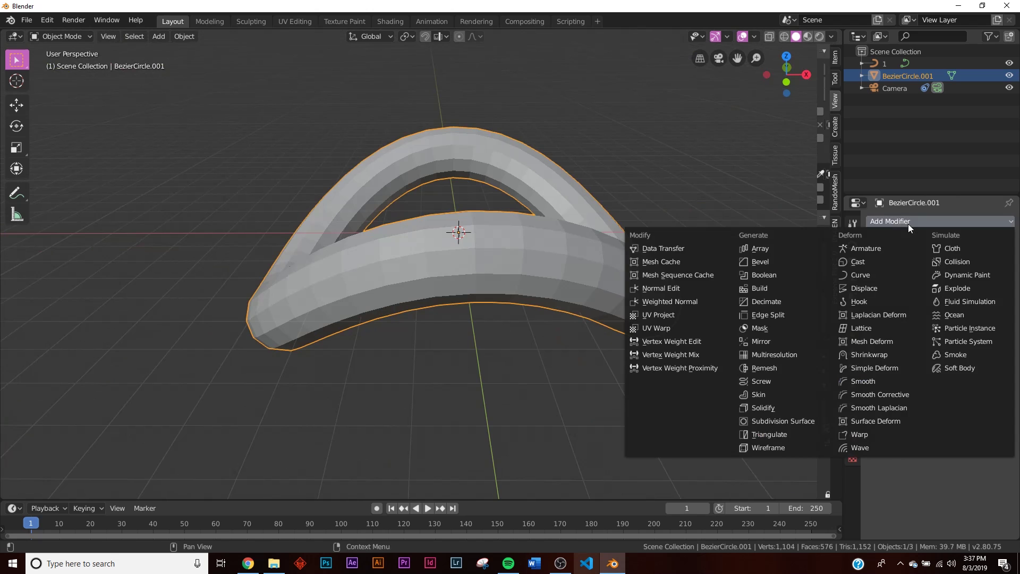
{"action": "middle_click_drag", "start_coordinate": [367, 282], "coordinate": [527, 269]}
{"action": "scroll", "coordinate": [630, 276], "scroll_direction": "up", "scroll_amount": 4}
{"action": "middle_click_drag", "start_coordinate": [630, 276], "coordinate": [321, 348]}
{"action": "scroll", "coordinate": [649, 375], "scroll_direction": "down", "scroll_amount": 4}
{"action": "scroll", "coordinate": [623, 298], "scroll_direction": "up", "scroll_amount": 4}
{"action": "middle_click_drag", "start_coordinate": [623, 299], "coordinate": [298, 257]}
{"action": "left_click", "coordinate": [909, 222]}
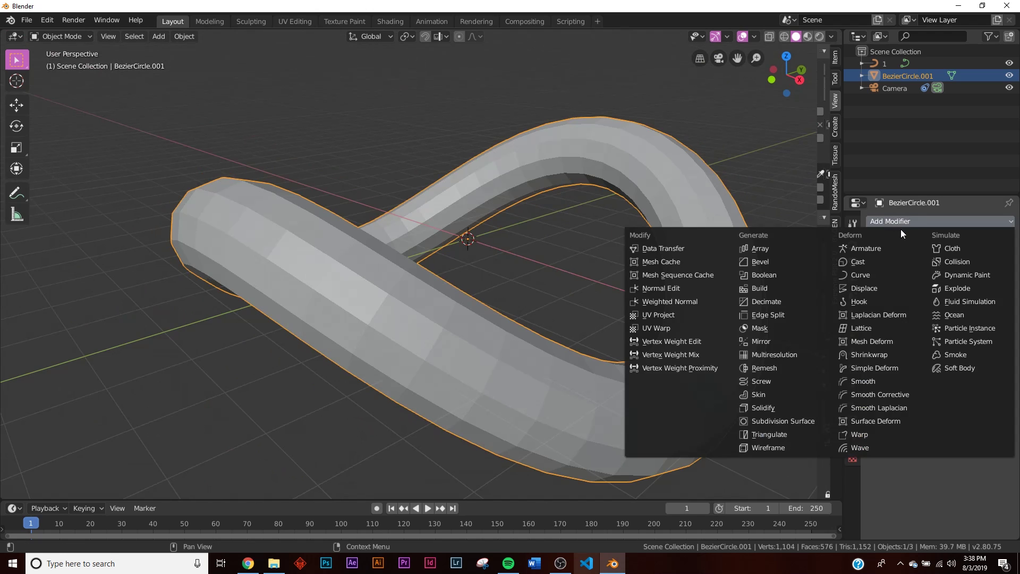
{"action": "left_click", "coordinate": [773, 303]}
{"action": "left_click_drag", "start_coordinate": [973, 287], "coordinate": [857, 285]}
{"action": "middle_click_drag", "start_coordinate": [743, 287], "coordinate": [533, 284]}
{"action": "key", "text": "KP_0"}
Add a Wireframe modifier to the decimated tube and turn off Replace Original.
{"action": "left_click", "coordinate": [945, 221]}
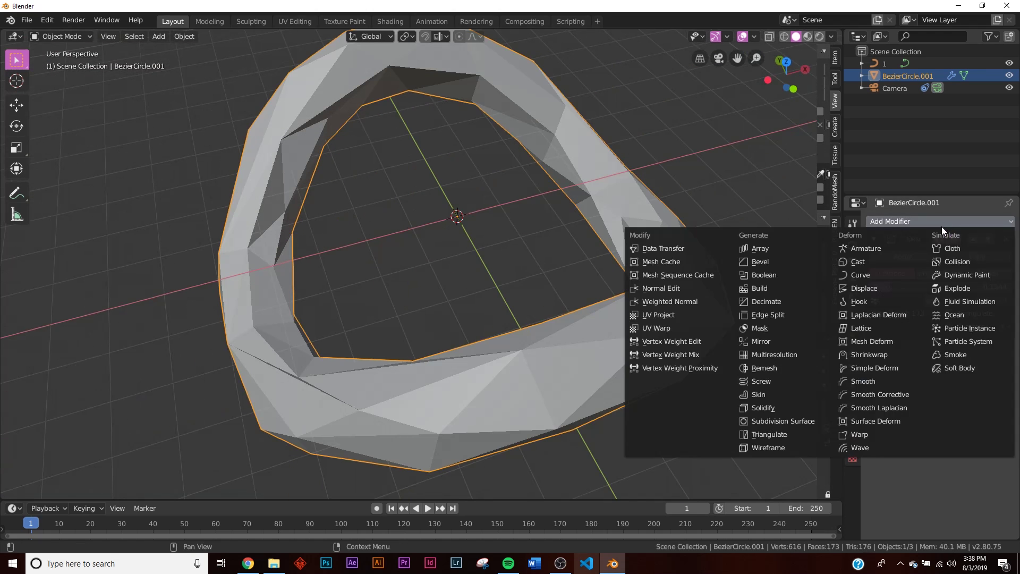
{"action": "left_click", "coordinate": [787, 454]}
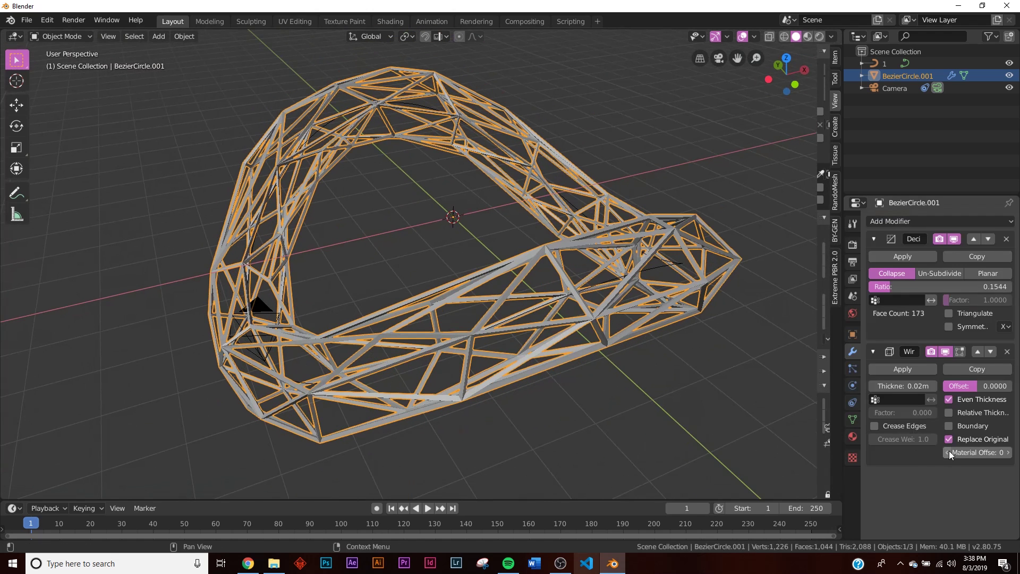
{"action": "left_click", "coordinate": [948, 439]}
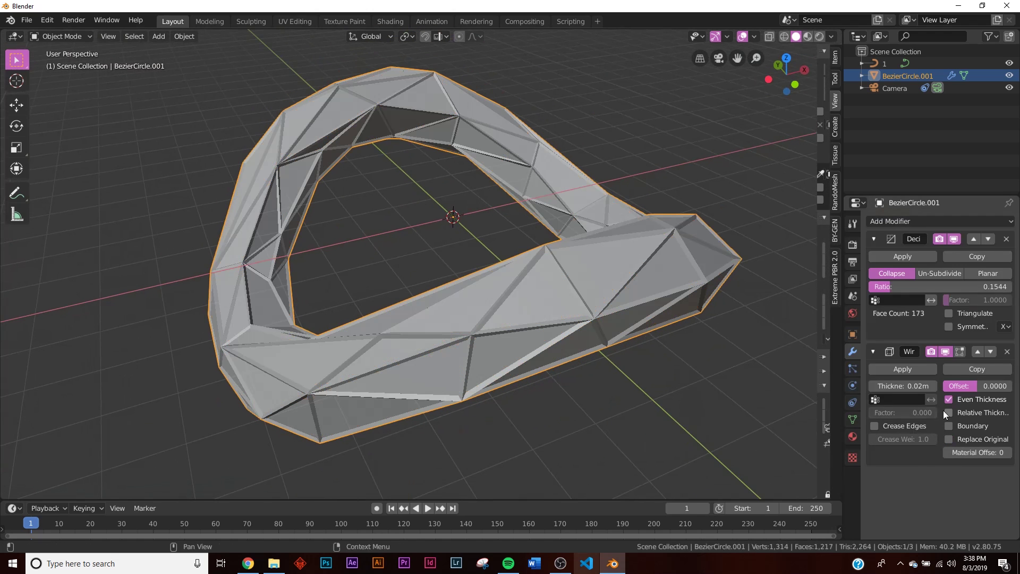
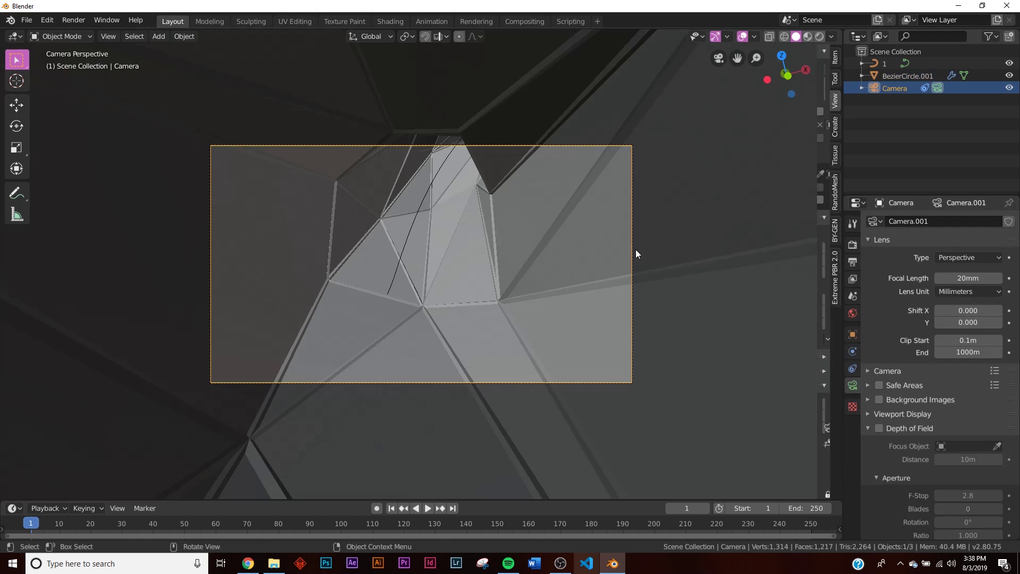
Tilt the camera about 6.3° with a trackball rotation, and scrub its Follow Path offset to preview the motion, resetting it to 0.
{"action": "left_click", "coordinate": [588, 280]}
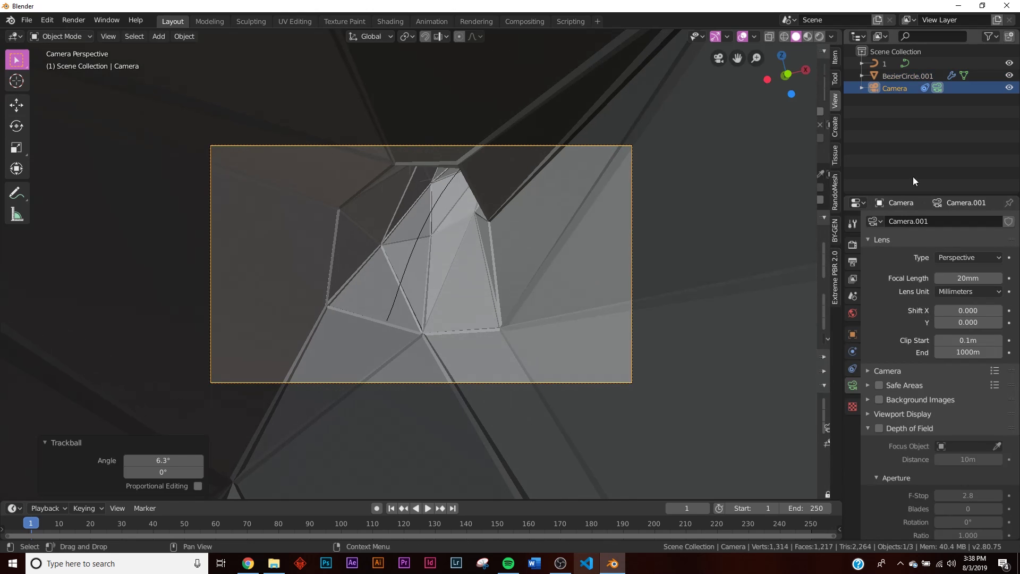
{"action": "left_click", "coordinate": [851, 369]}
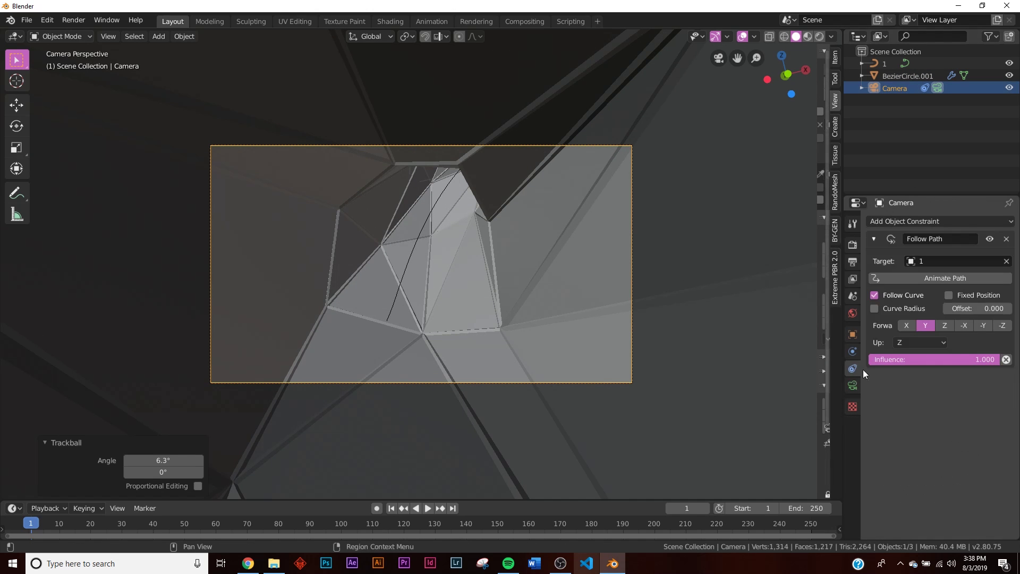
{"action": "left_click_drag", "start_coordinate": [974, 308], "coordinate": [914, 308]}
{"action": "left_click", "coordinate": [974, 309]}
{"action": "type", "text": "0"}
{"action": "key", "text": "Return"}
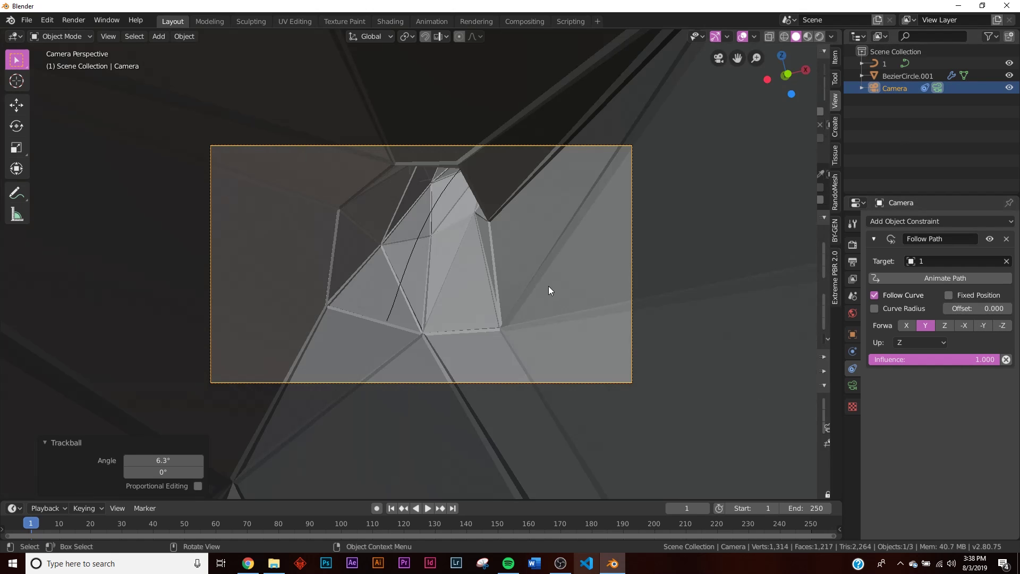
Add a point light at the world origin.
{"action": "middle_click_drag", "start_coordinate": [546, 290], "coordinate": [487, 182]}
{"action": "key", "text": "shift+a"}
{"action": "mouse_move", "coordinate": [487, 180]}
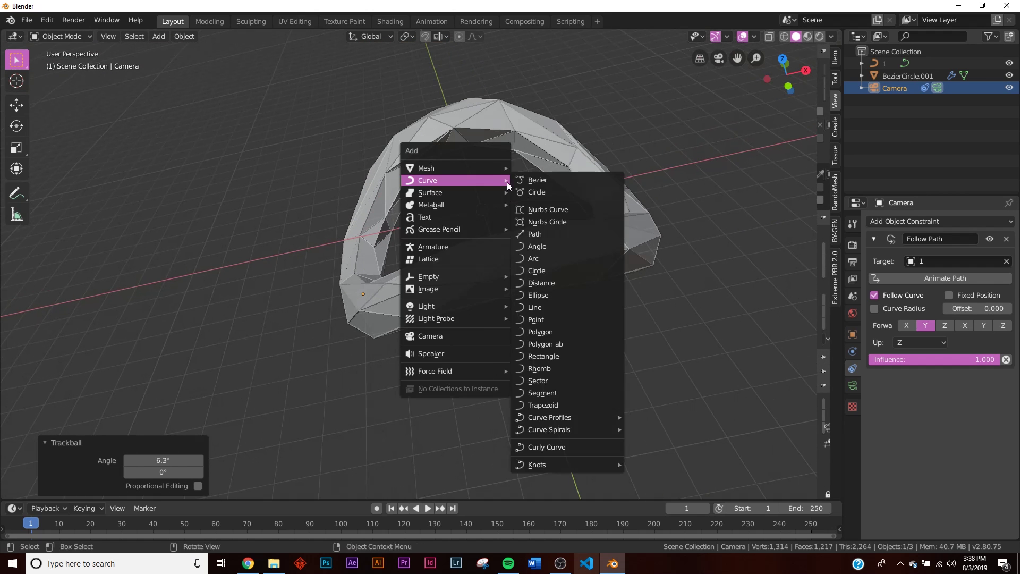
{"action": "mouse_move", "coordinate": [441, 307]}
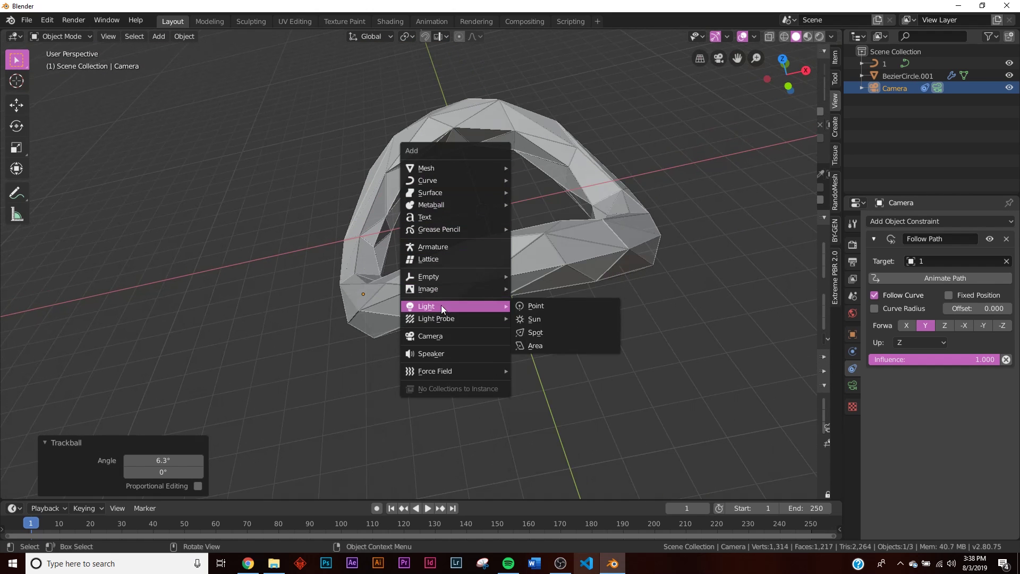
{"action": "left_click", "coordinate": [536, 305]}
Switch the viewport to wireframe shading and examine where the point light sits relative to the camera and the tube.
{"action": "key", "text": "z"}
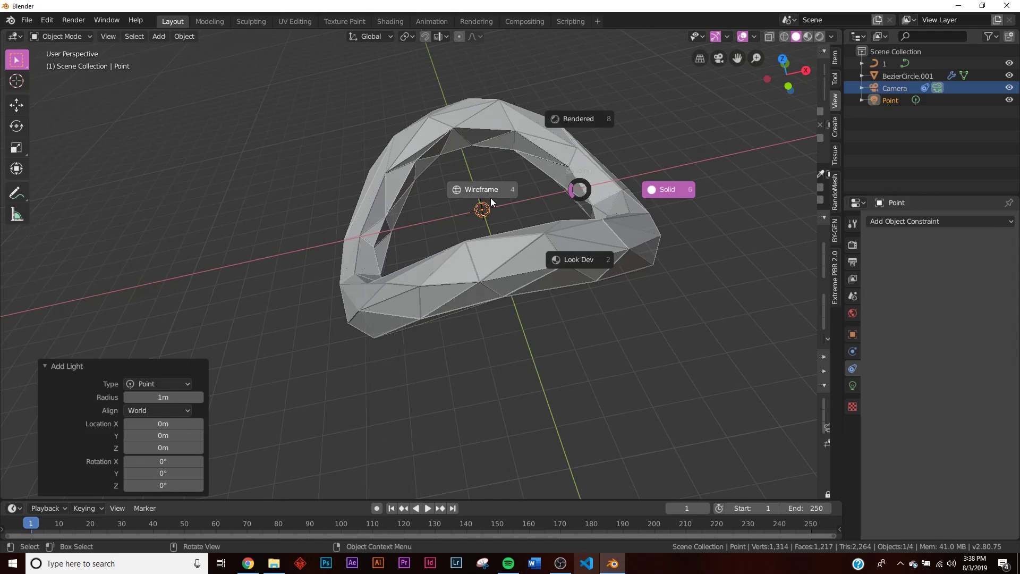
{"action": "left_click", "coordinate": [489, 196]}
{"action": "middle_click_drag", "start_coordinate": [464, 222], "coordinate": [435, 286]}
{"action": "scroll", "coordinate": [496, 293], "scroll_direction": "up", "scroll_amount": 5}
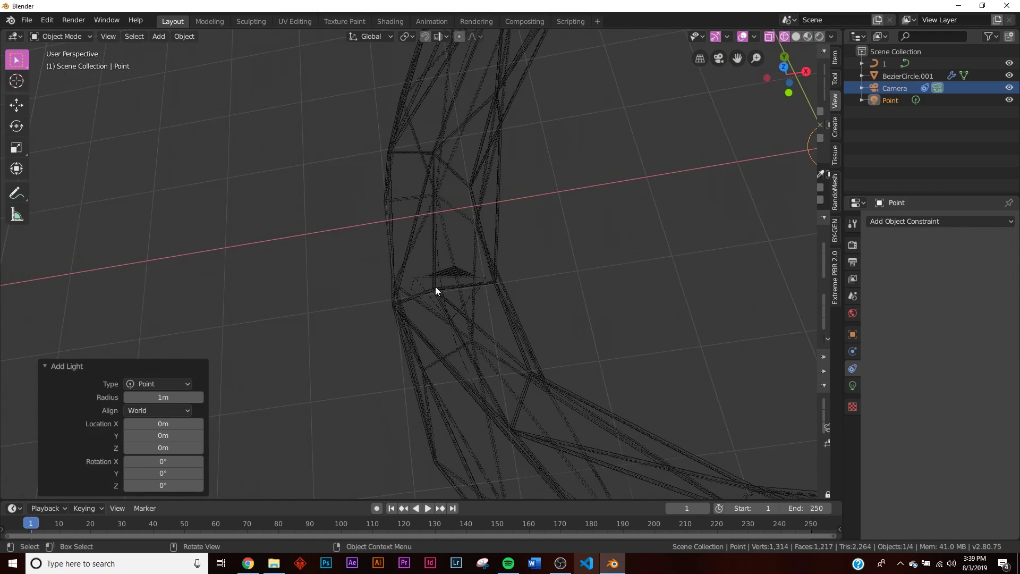
{"action": "scroll", "coordinate": [428, 234], "scroll_direction": "down", "scroll_amount": 6}
{"action": "middle_click_drag", "start_coordinate": [642, 250], "coordinate": [565, 245], "text": "shift"}
{"action": "scroll", "coordinate": [553, 240], "scroll_direction": "up", "scroll_amount": 5}
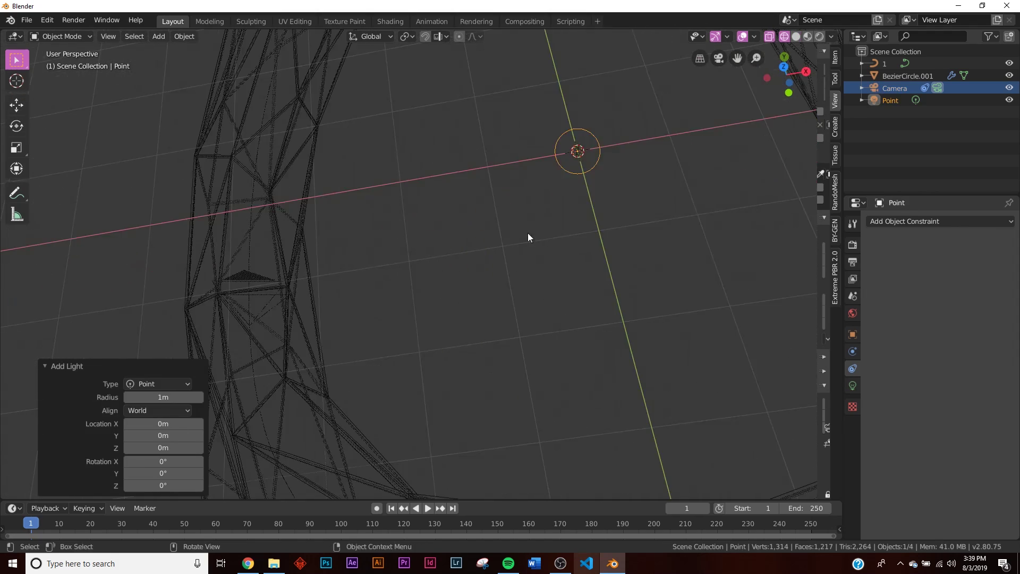
{"action": "scroll", "coordinate": [515, 273], "scroll_direction": "down", "scroll_amount": 3}
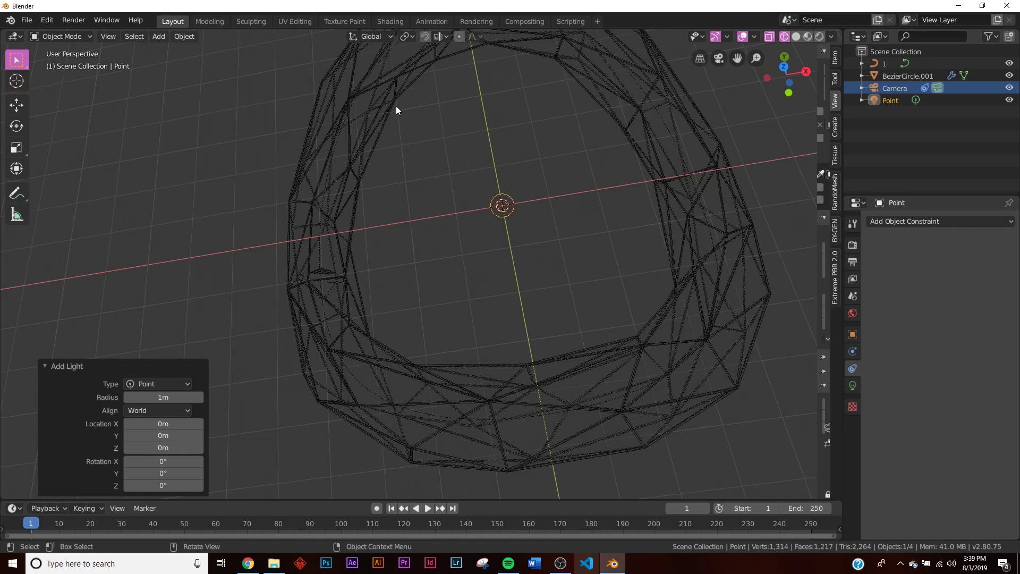
Give the point light a Follow Path constraint that targets curve 1.
{"action": "left_click", "coordinate": [886, 63]}
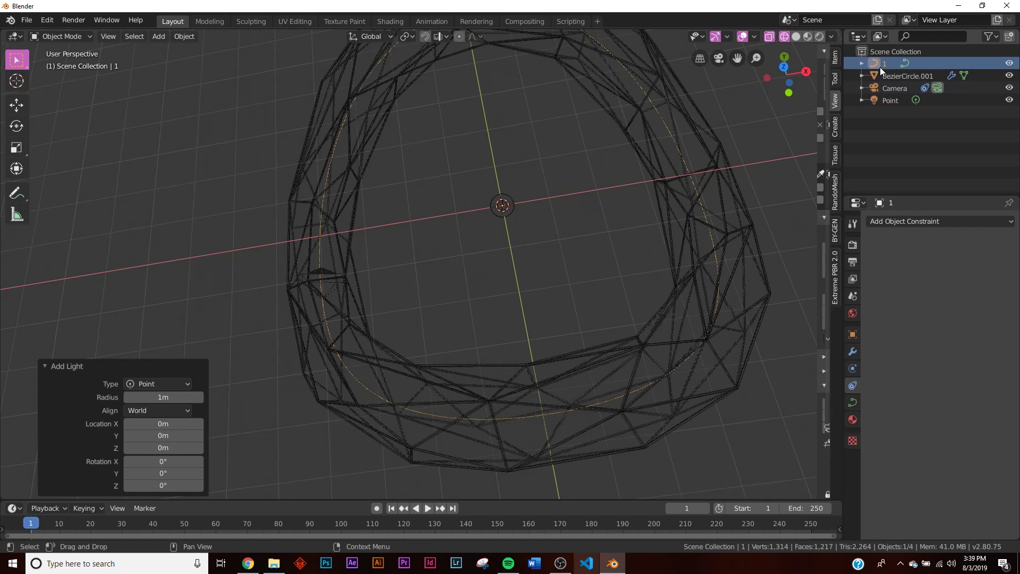
{"action": "left_click", "coordinate": [500, 211]}
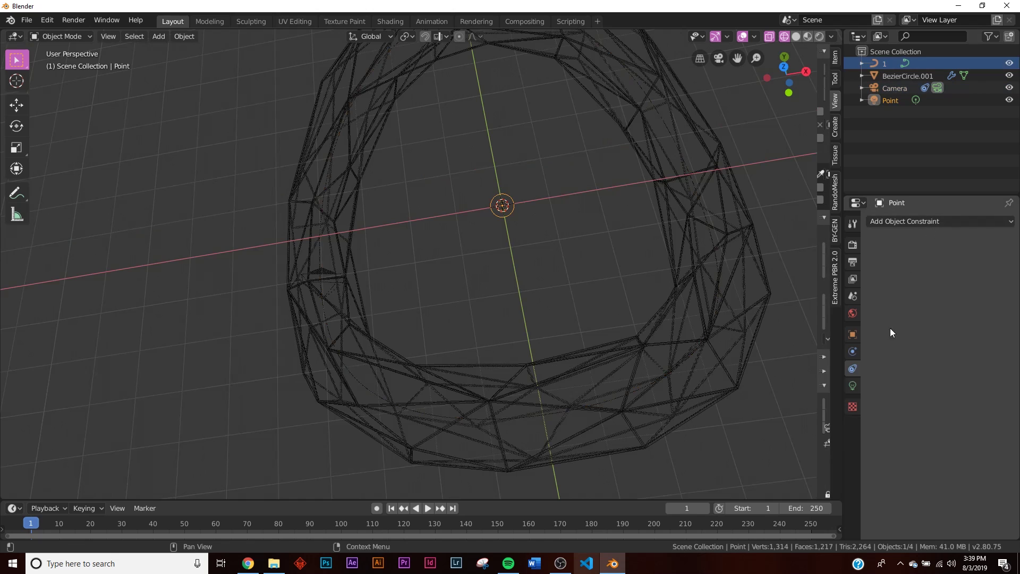
{"action": "left_click", "coordinate": [916, 221]}
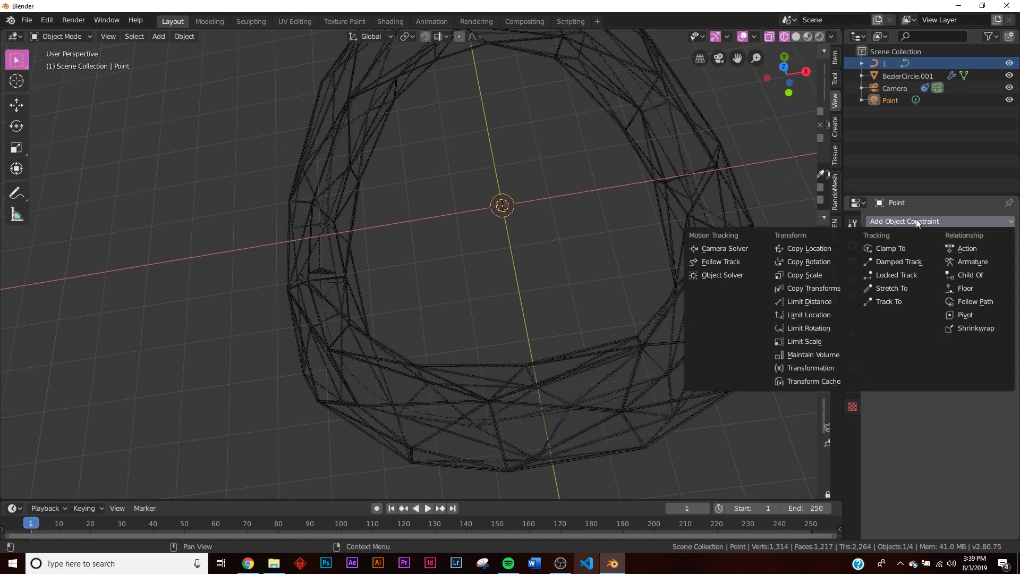
{"action": "left_click", "coordinate": [976, 301]}
{"action": "left_click", "coordinate": [950, 260]}
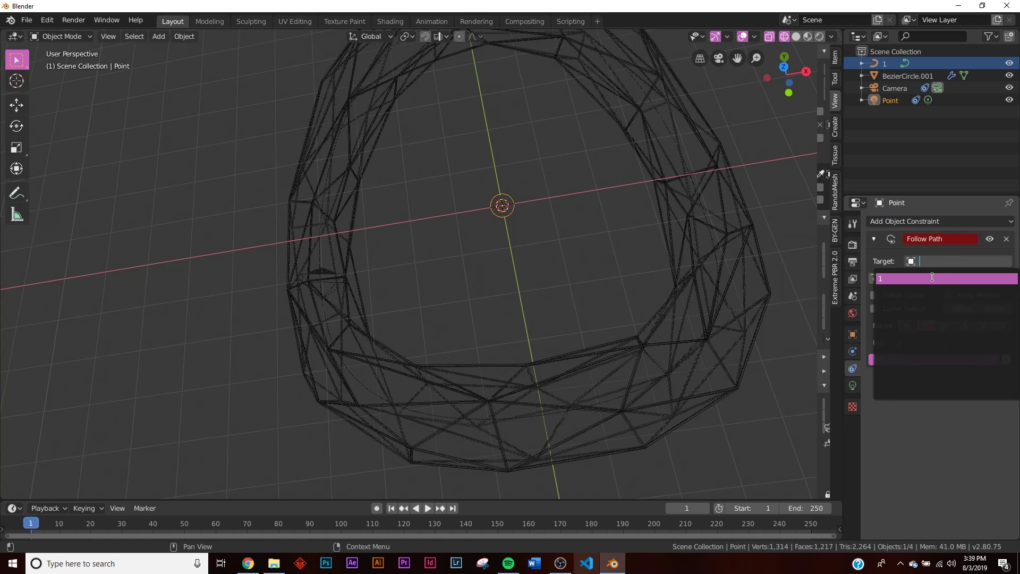
{"action": "left_click", "coordinate": [932, 277]}
Change the render engine to Eevee and display the camera view in rendered shading.
{"action": "key", "text": "KP_0"}
{"action": "key", "text": "alt+z"}
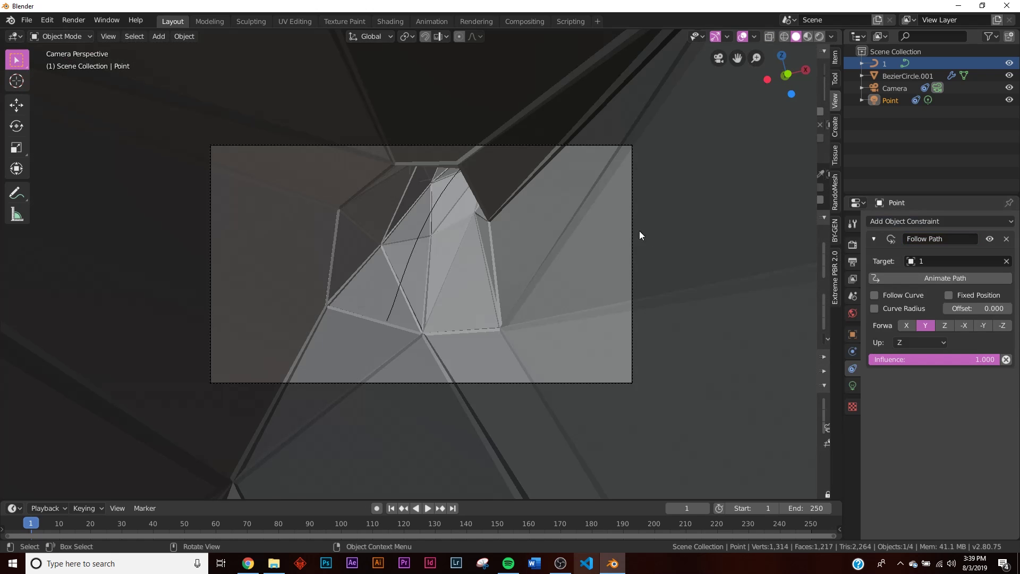
{"action": "left_click", "coordinate": [565, 263]}
{"action": "scroll", "coordinate": [566, 263], "scroll_direction": "up", "scroll_amount": 3}
{"action": "left_click", "coordinate": [852, 244]}
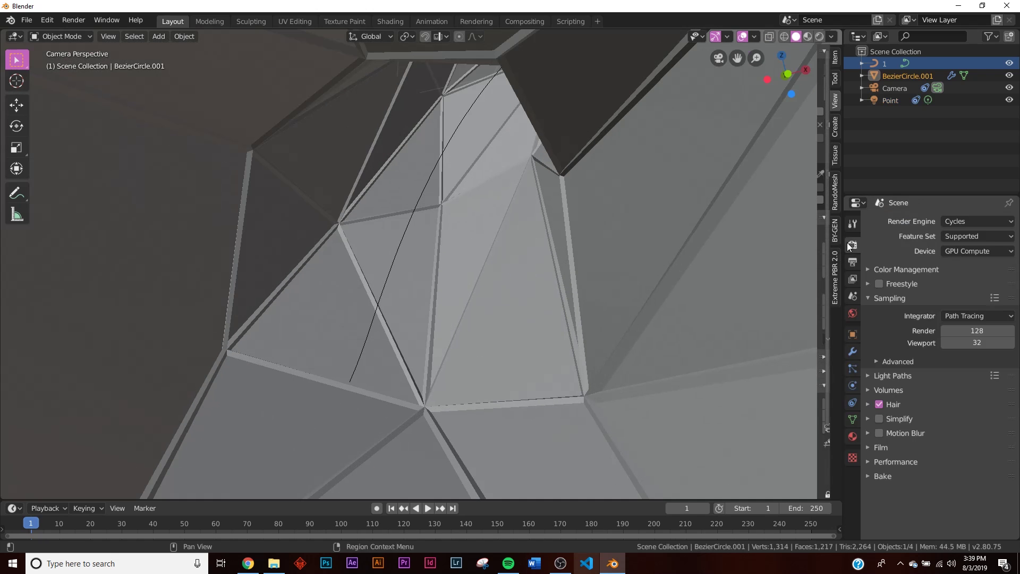
{"action": "left_click", "coordinate": [983, 221]}
{"action": "left_click", "coordinate": [968, 231]}
{"action": "key", "text": "z"}
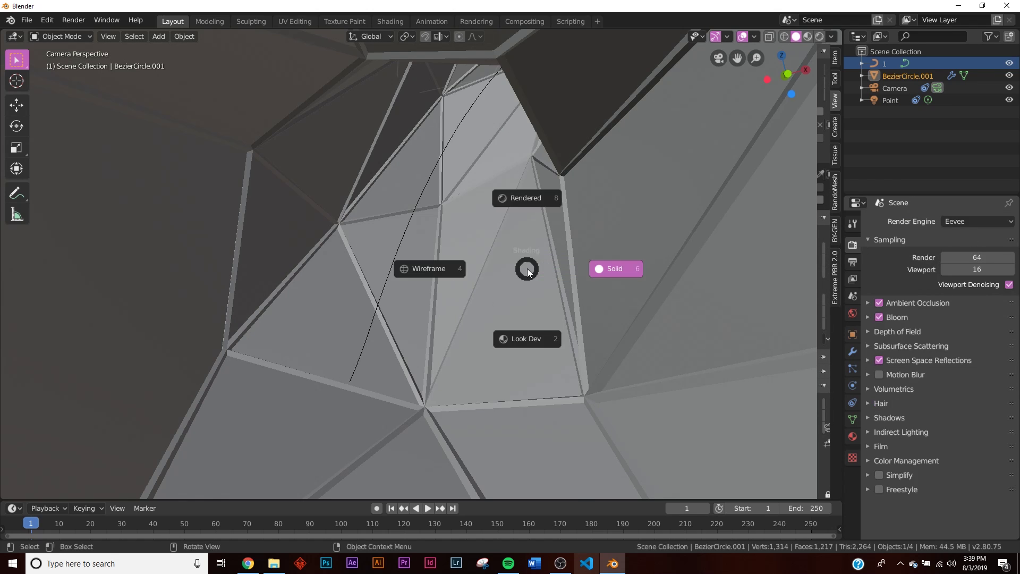
{"action": "left_click", "coordinate": [542, 212]}
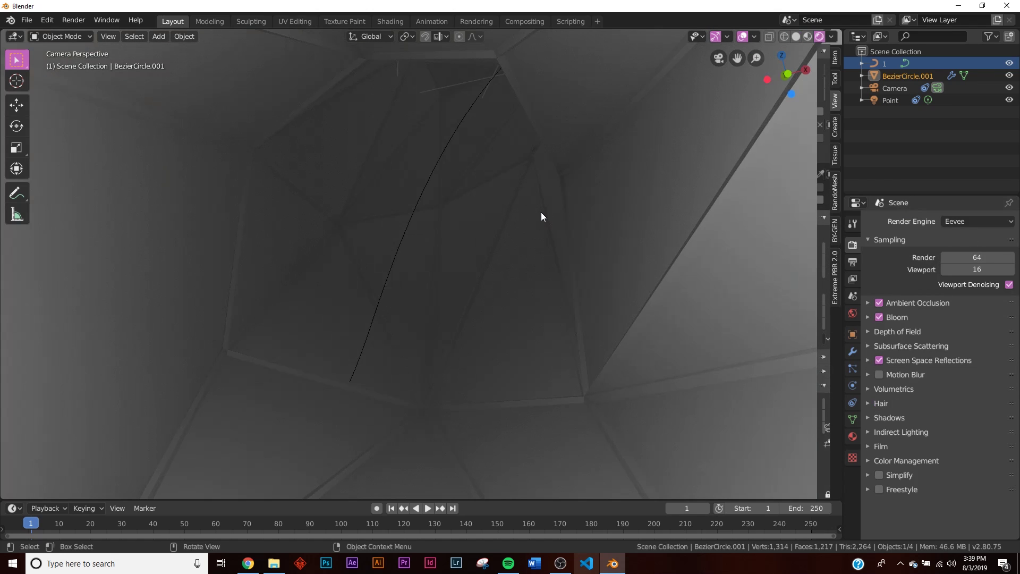
Set the point light's Follow Path offset to about -7.6 so it sits ahead of the camera inside the tube.
{"action": "left_click", "coordinate": [890, 101]}
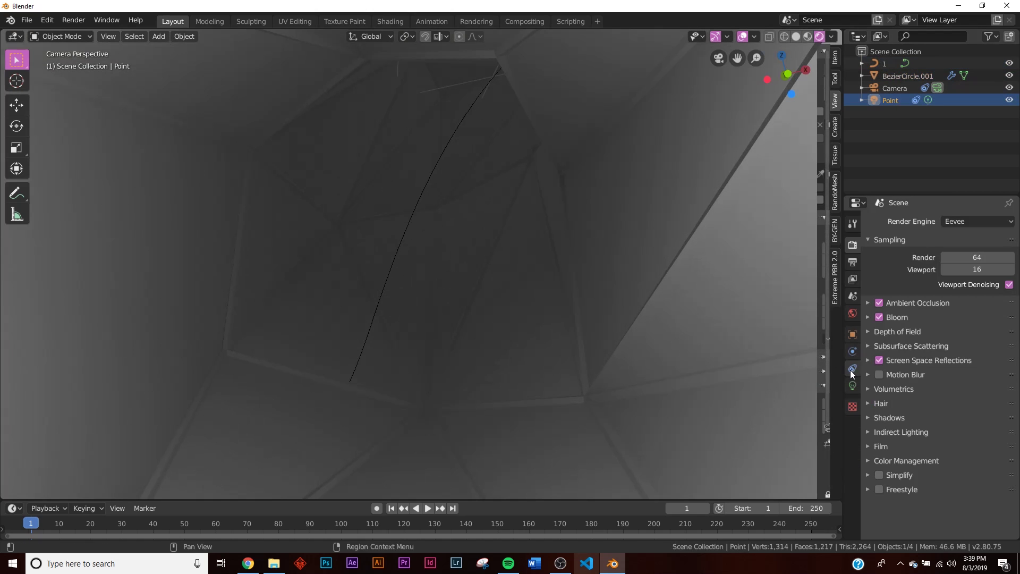
{"action": "left_click", "coordinate": [852, 368]}
{"action": "left_click_drag", "start_coordinate": [981, 309], "coordinate": [862, 323]}
{"action": "scroll", "coordinate": [577, 327], "scroll_direction": "down", "scroll_amount": 3}
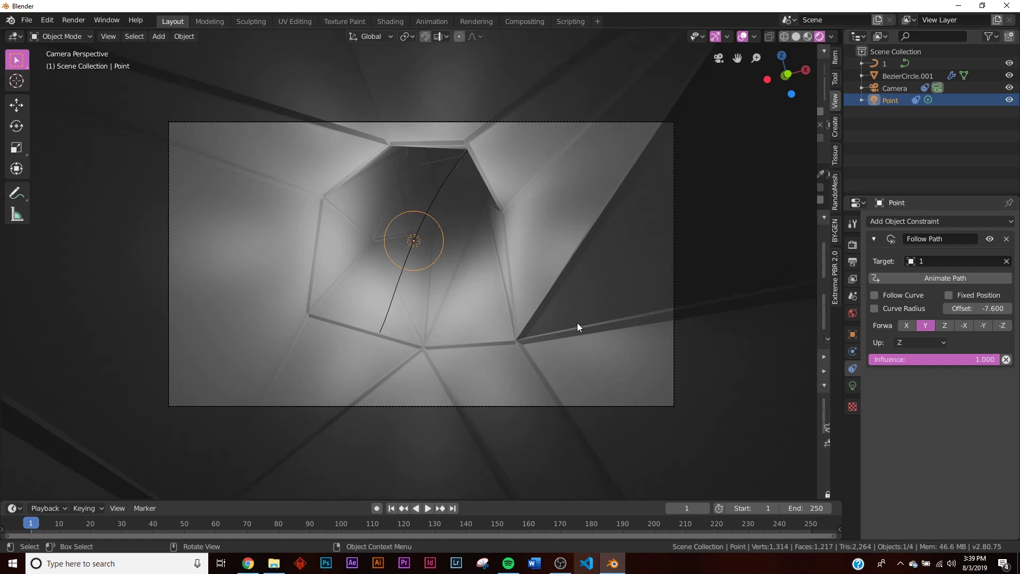
Create a new material for the tube in the Shading workspace, with the camera view in rendered shading.
{"action": "left_click", "coordinate": [575, 255]}
{"action": "scroll", "coordinate": [575, 255], "scroll_direction": "up", "scroll_amount": 2}
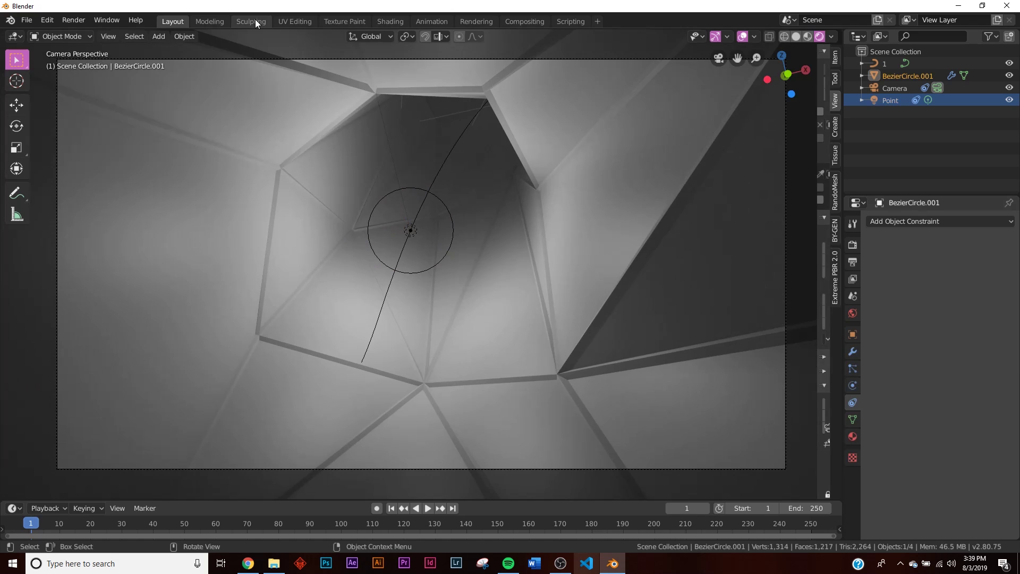
{"action": "left_click", "coordinate": [381, 21]}
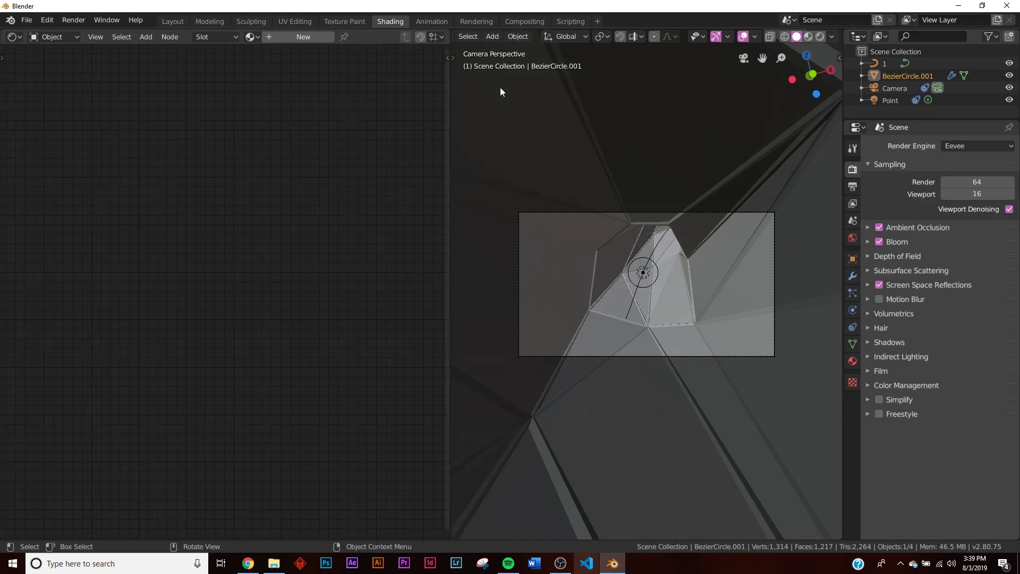
{"action": "key", "text": "Home"}
{"action": "key", "text": "z"}
{"action": "left_click", "coordinate": [598, 154]}
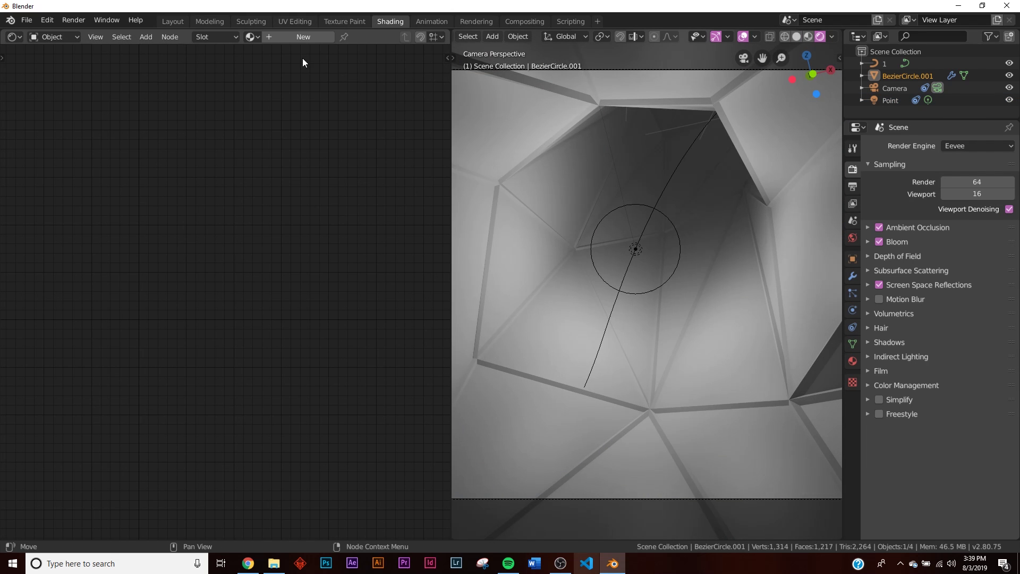
{"action": "left_click", "coordinate": [302, 38]}
Set the tube material's Metallic to 1.0 and darken its Base Color to near black.
{"action": "left_click_drag", "start_coordinate": [184, 272], "coordinate": [319, 271]}
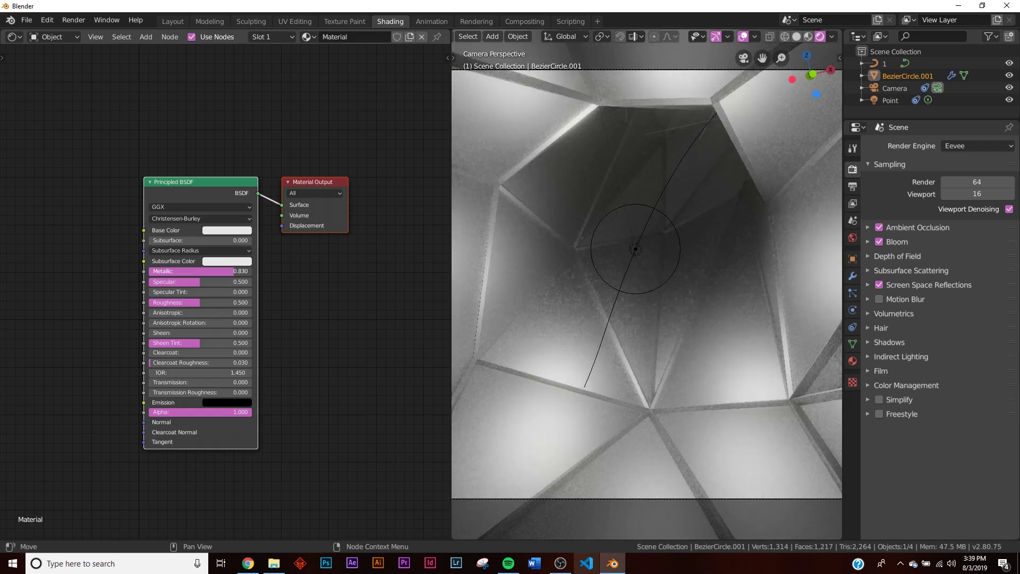
{"action": "left_click", "coordinate": [240, 229]}
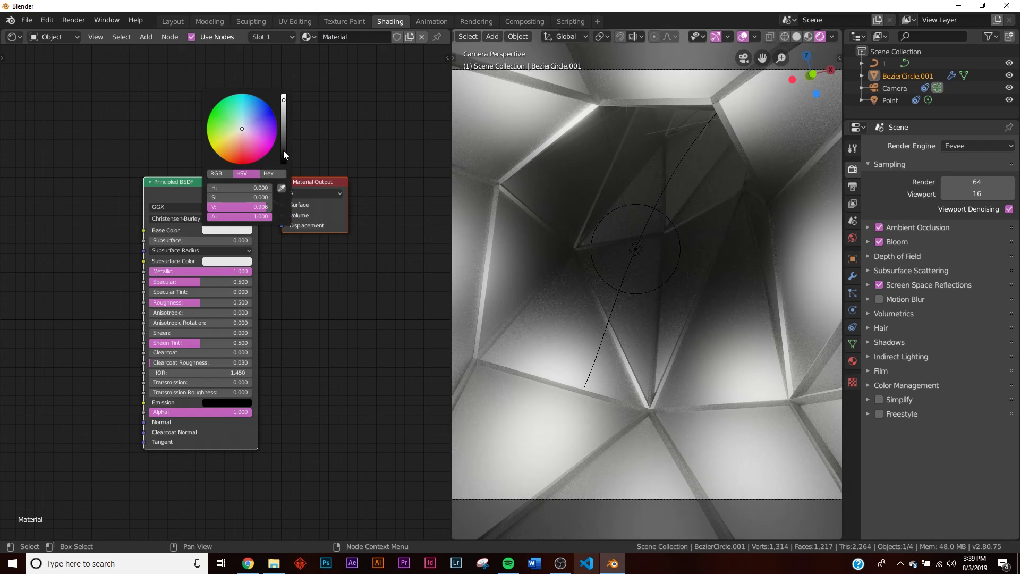
{"action": "left_click", "coordinate": [283, 151]}
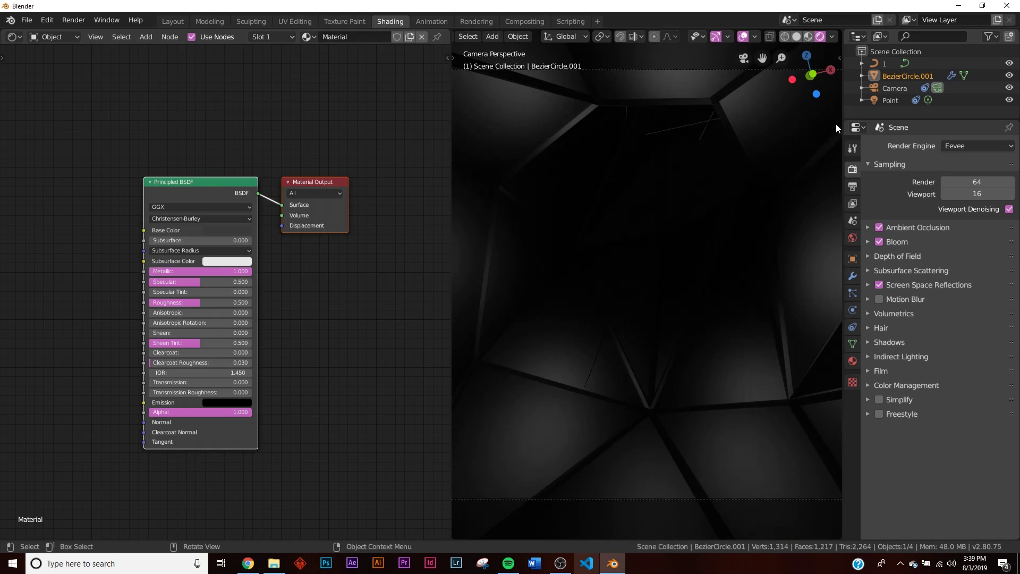
Set the point light's power to 100 W.
{"action": "left_click", "coordinate": [891, 102]}
{"action": "left_click", "coordinate": [852, 310]}
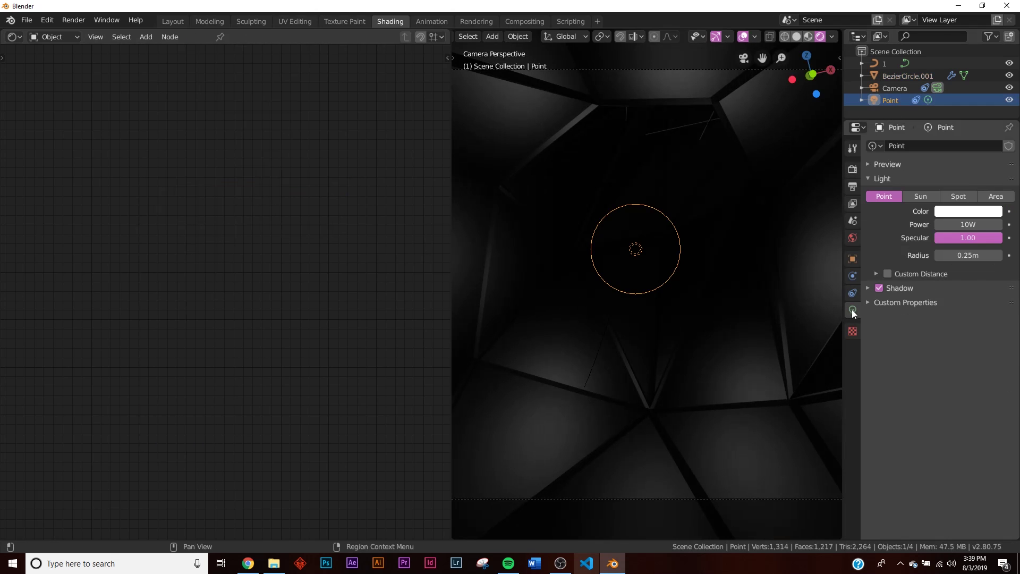
{"action": "left_click", "coordinate": [954, 226]}
{"action": "key", "text": "Return"}
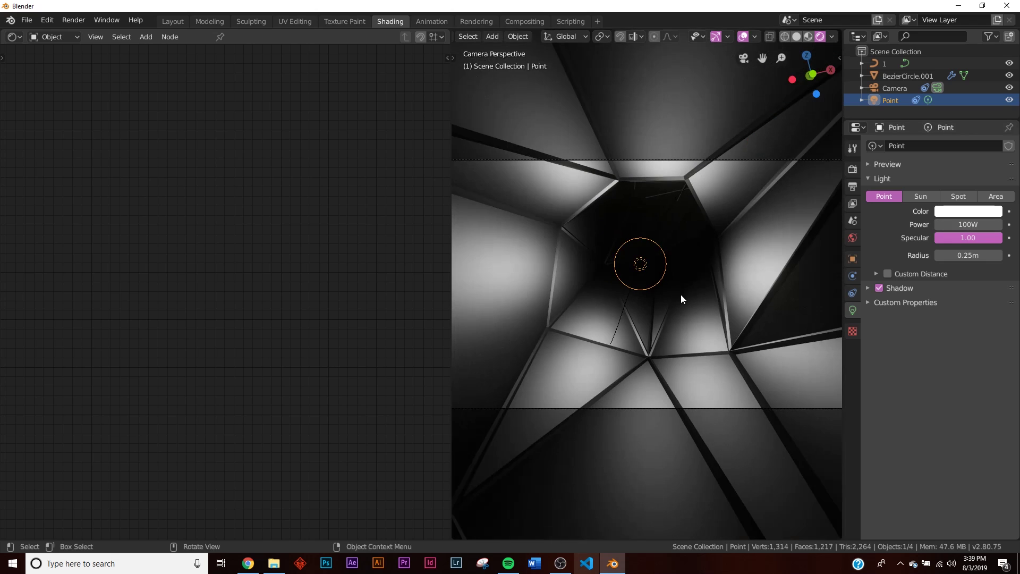
Add a ColorRamp node to the tube's material and connect its Color output to the Principled BSDF's Roughness.
{"action": "left_click", "coordinate": [586, 409]}
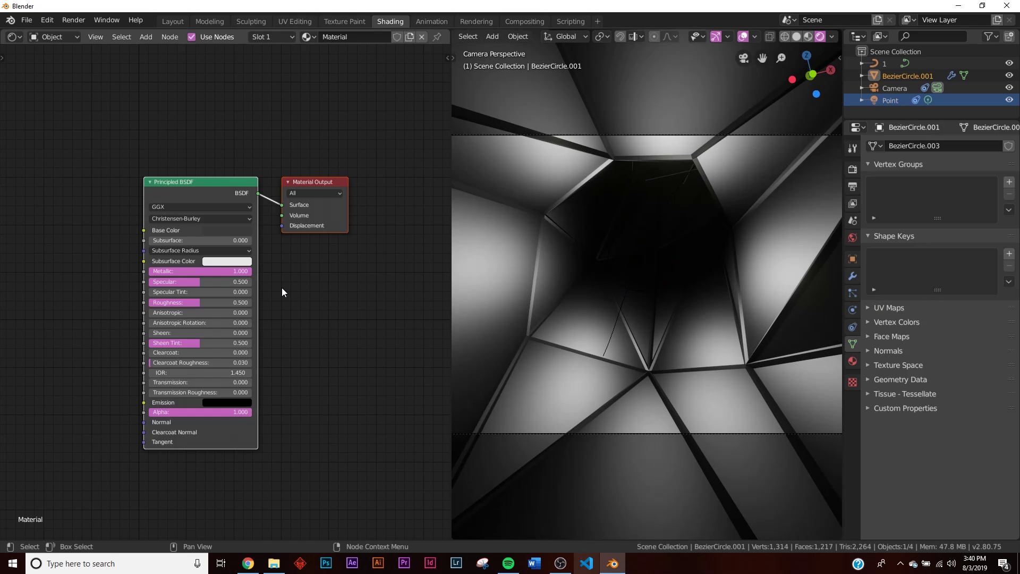
{"action": "middle_click_drag", "start_coordinate": [281, 288], "coordinate": [361, 288]}
{"action": "scroll", "coordinate": [294, 321], "scroll_direction": "up", "scroll_amount": 5}
{"action": "middle_click_drag", "start_coordinate": [216, 298], "coordinate": [244, 242]}
{"action": "key", "text": "shift+a"}
{"action": "left_click", "coordinate": [175, 215]}
{"action": "type", "text": "cil"}
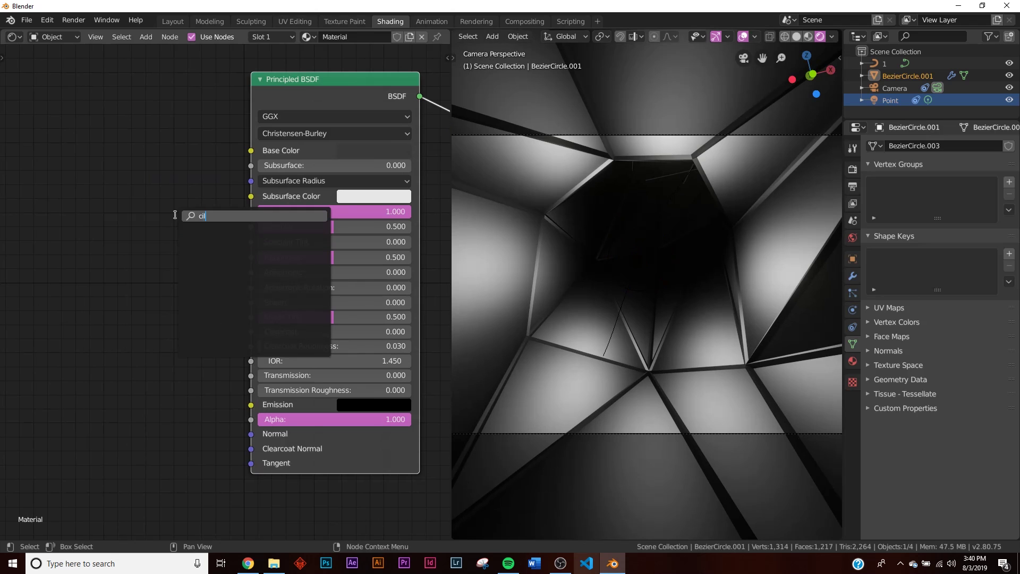
{"action": "key", "text": "BackSpace"}
{"action": "key", "text": "BackSpace"}
{"action": "type", "text": "ol"}
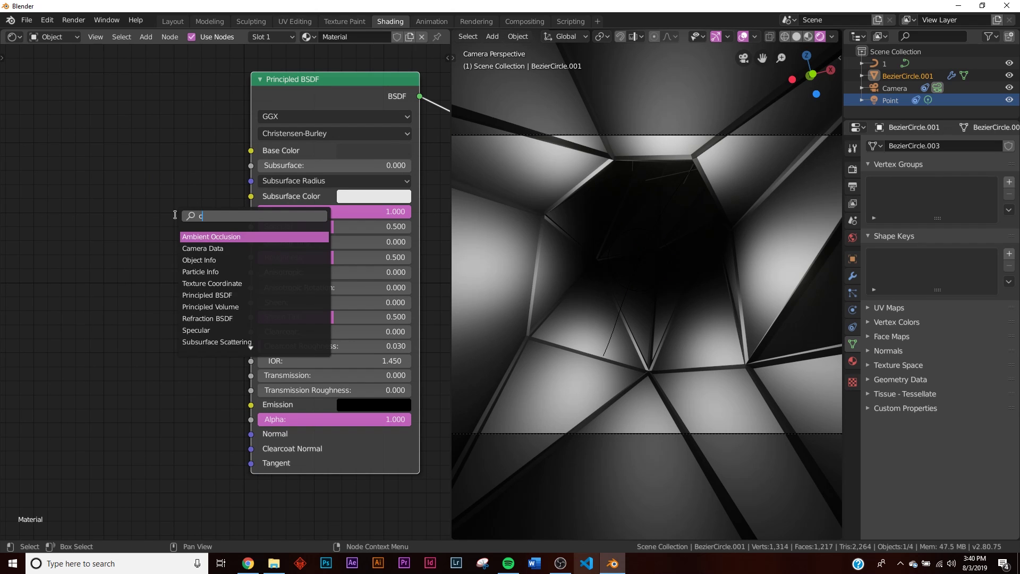
{"action": "key", "text": "Return"}
{"action": "left_click", "coordinate": [125, 242]}
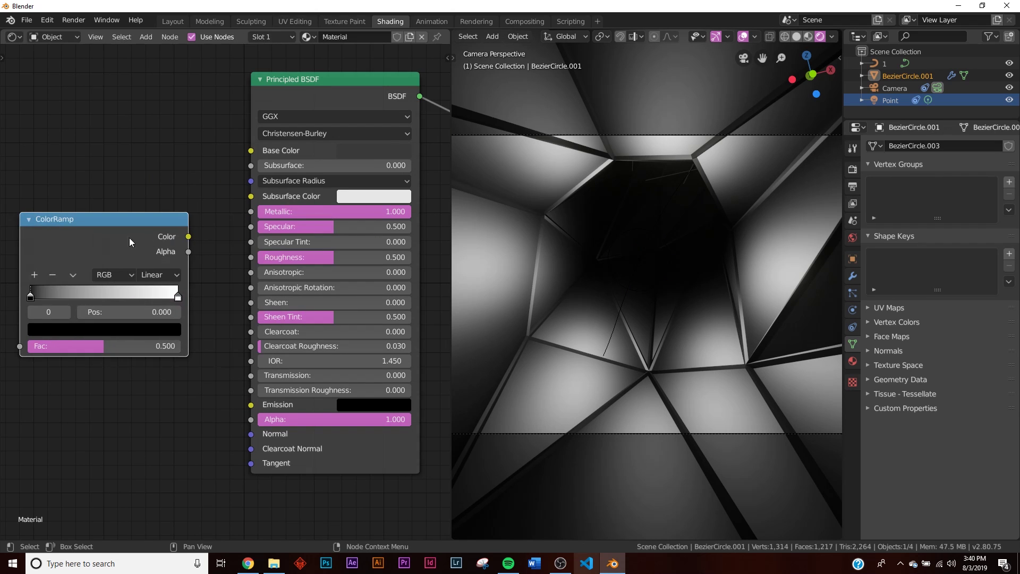
{"action": "left_click_drag", "start_coordinate": [188, 237], "coordinate": [250, 258]}
Add a Noise Texture node and connect its Color output to the ColorRamp's Fac input.
{"action": "middle_click_drag", "start_coordinate": [250, 257], "coordinate": [438, 253]}
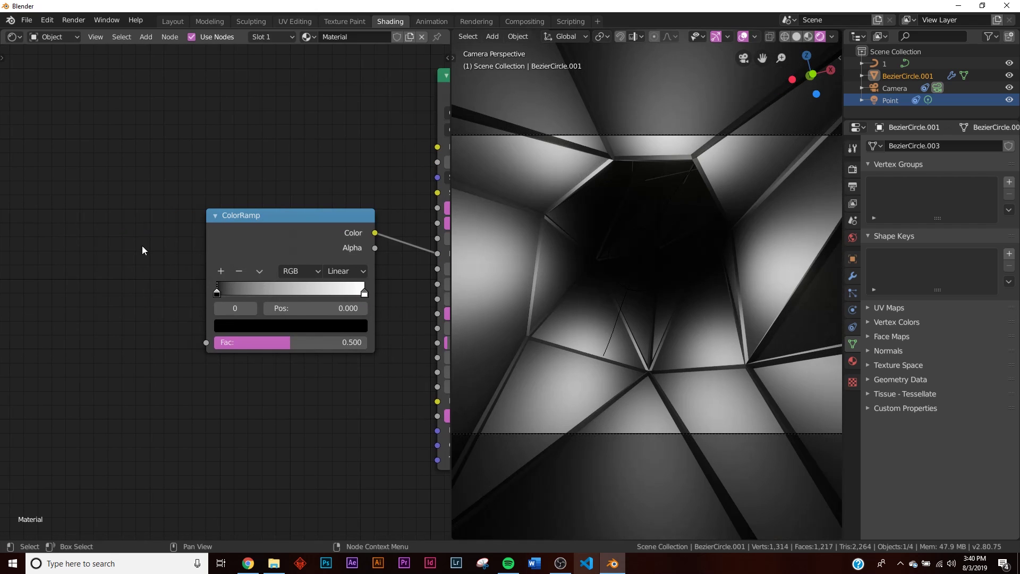
{"action": "key", "text": "shift+a"}
{"action": "left_click", "coordinate": [142, 244]}
{"action": "type", "text": "noi"}
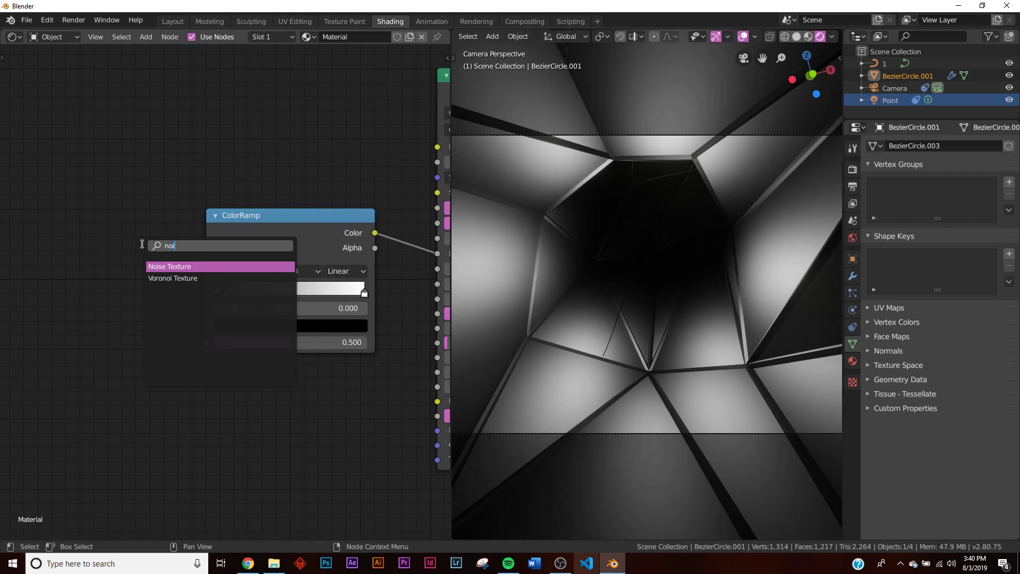
{"action": "key", "text": "Return"}
{"action": "left_click_drag", "start_coordinate": [158, 307], "coordinate": [206, 341]}
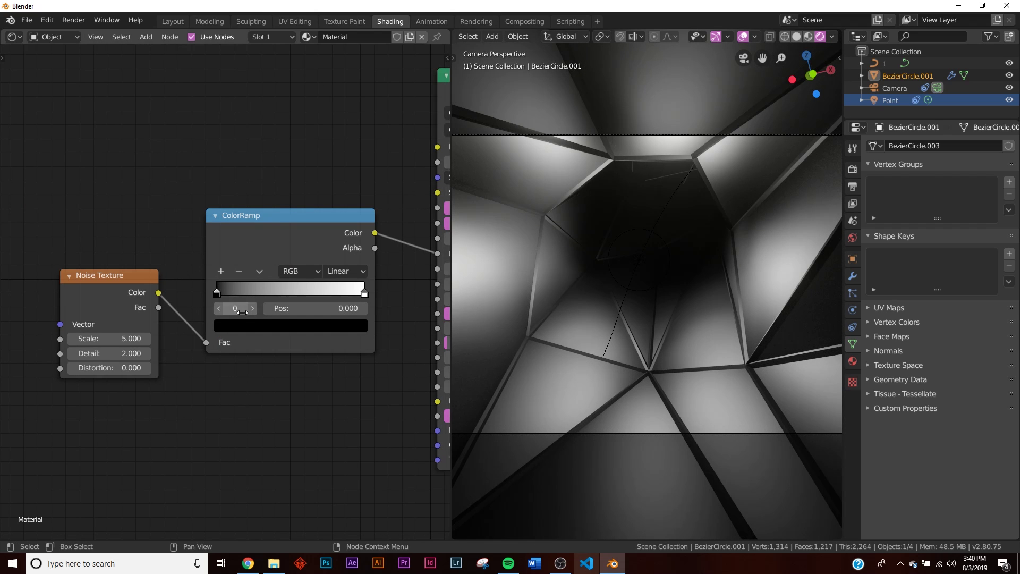
Set the Noise Texture's scale to 17.6 and move the ColorRamp's black stop to about 0.161.
{"action": "mouse_move", "coordinate": [218, 295]}
{"action": "left_mouse_down"}
{"action": "mouse_move", "coordinate": [258, 295]}
{"action": "mouse_move", "coordinate": [217, 296]}
{"action": "left_mouse_up"}
{"action": "left_click_drag", "start_coordinate": [113, 336], "coordinate": [181, 338]}
{"action": "left_click_drag", "start_coordinate": [221, 293], "coordinate": [244, 298]}
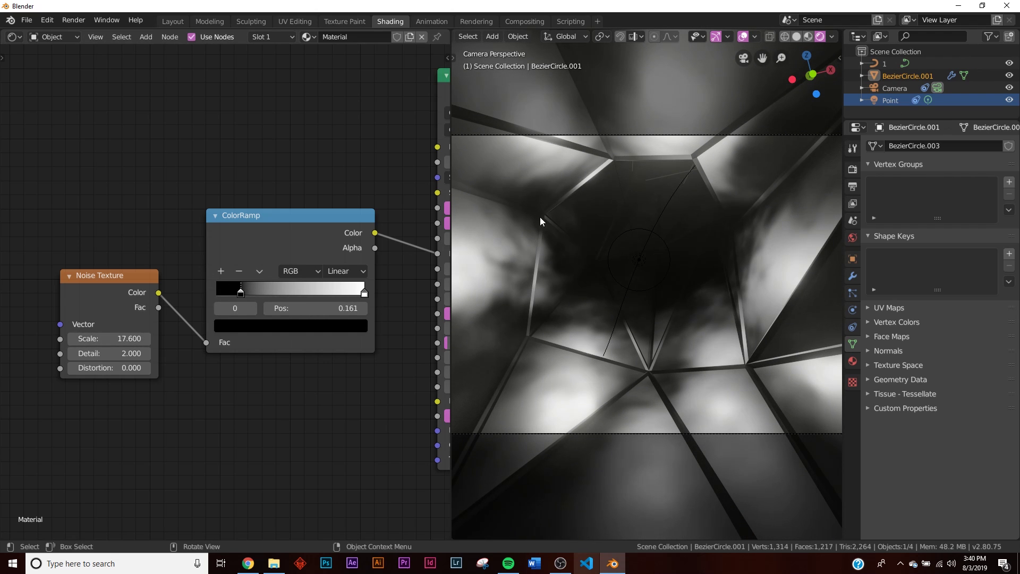
Add a Bump node, connect the Noise Texture's Color output to its Height, and link its Normal output to the Principled BSDF's Normal.
{"action": "middle_click_drag", "start_coordinate": [286, 423], "coordinate": [202, 357]}
{"action": "key", "text": "shift+a"}
{"action": "left_click", "coordinate": [202, 356]}
{"action": "type", "text": "b"}
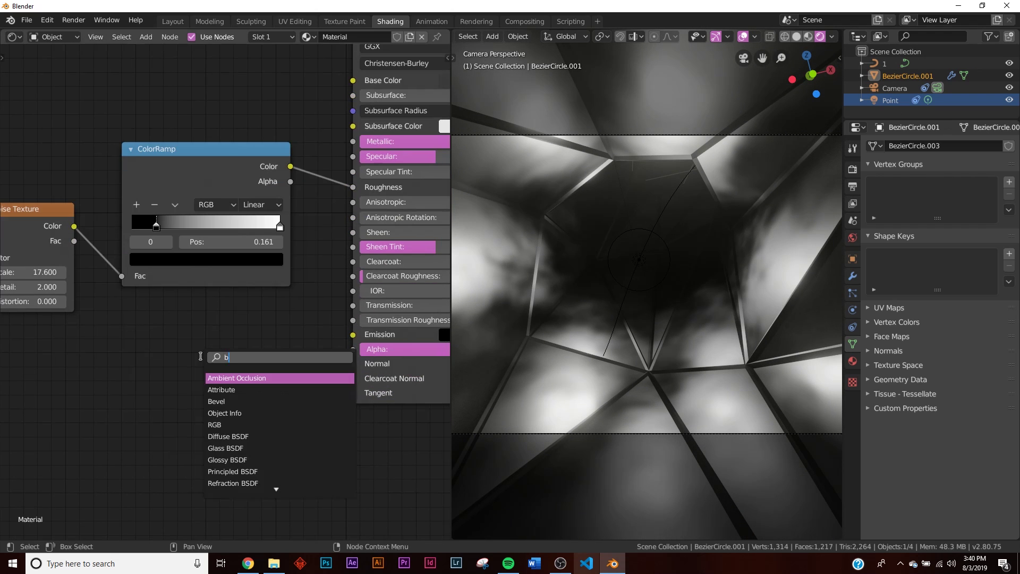
{"action": "type", "text": "um"}
{"action": "key", "text": "Return"}
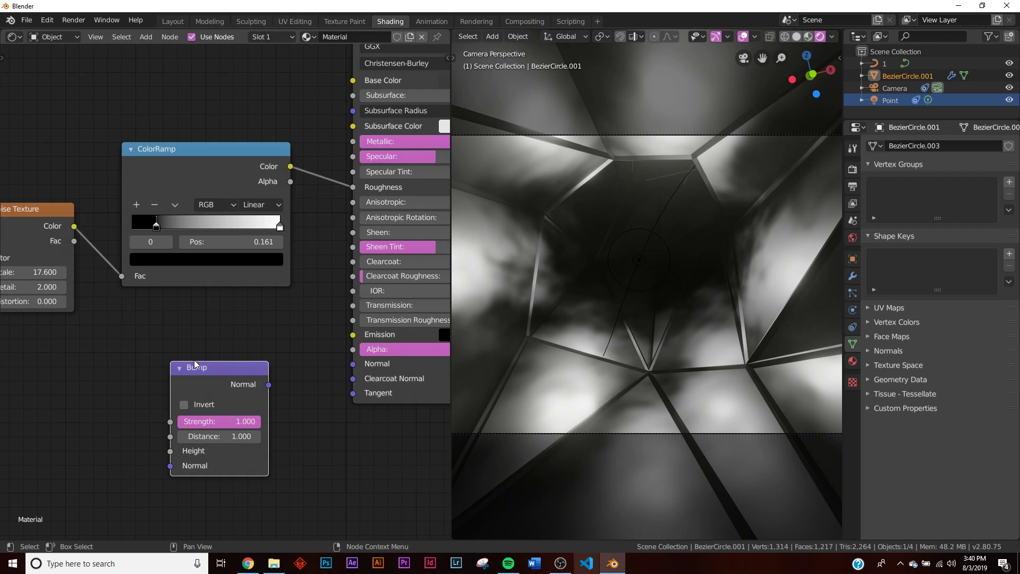
{"action": "left_click_drag", "start_coordinate": [269, 385], "coordinate": [303, 379]}
{"action": "left_click_drag", "start_coordinate": [363, 362], "coordinate": [362, 363]}
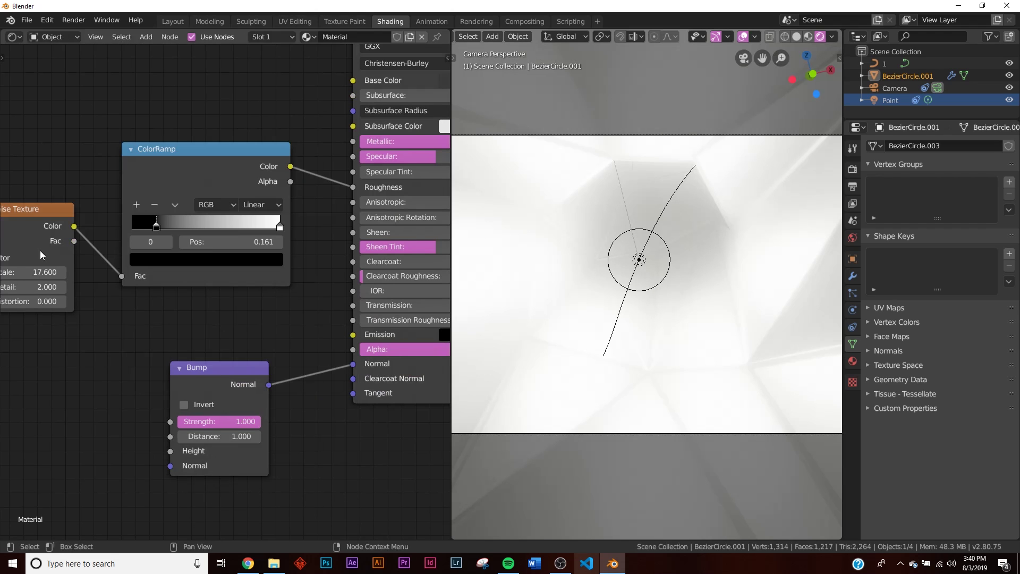
{"action": "middle_click_drag", "start_coordinate": [90, 275], "coordinate": [167, 130]}
{"action": "left_click_drag", "start_coordinate": [151, 81], "coordinate": [246, 307]}
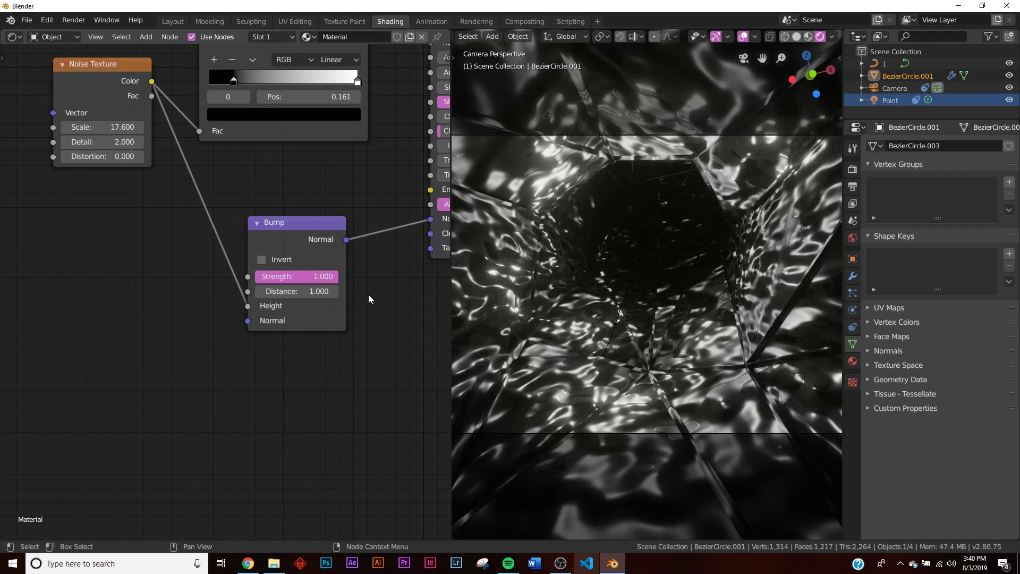
Set the Noise Texture's detail to 16 and the Bump node's strength to 0.070.
{"action": "scroll", "coordinate": [250, 271], "scroll_direction": "up", "scroll_amount": 1}
{"action": "middle_click_drag", "start_coordinate": [98, 116], "coordinate": [167, 238]}
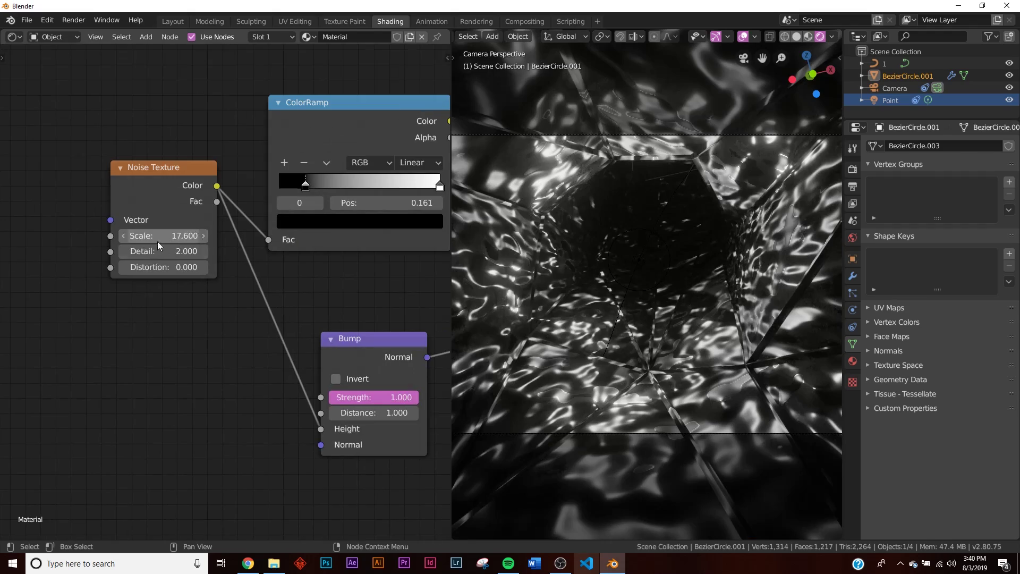
{"action": "left_click_drag", "start_coordinate": [166, 251], "coordinate": [197, 251]}
{"action": "left_click_drag", "start_coordinate": [381, 398], "coordinate": [345, 398]}
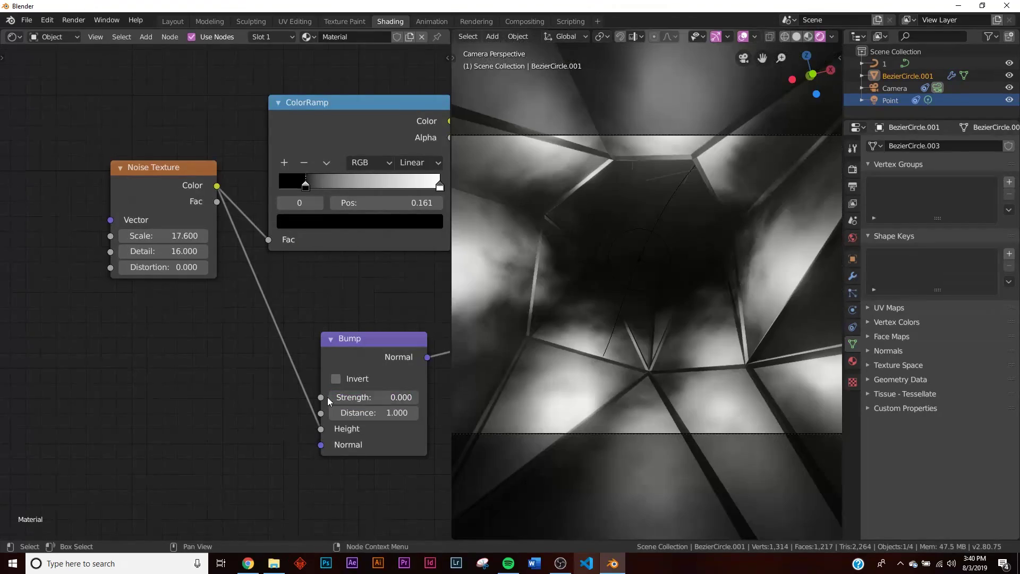
{"action": "left_click_drag", "start_coordinate": [345, 398], "coordinate": [353, 397]}
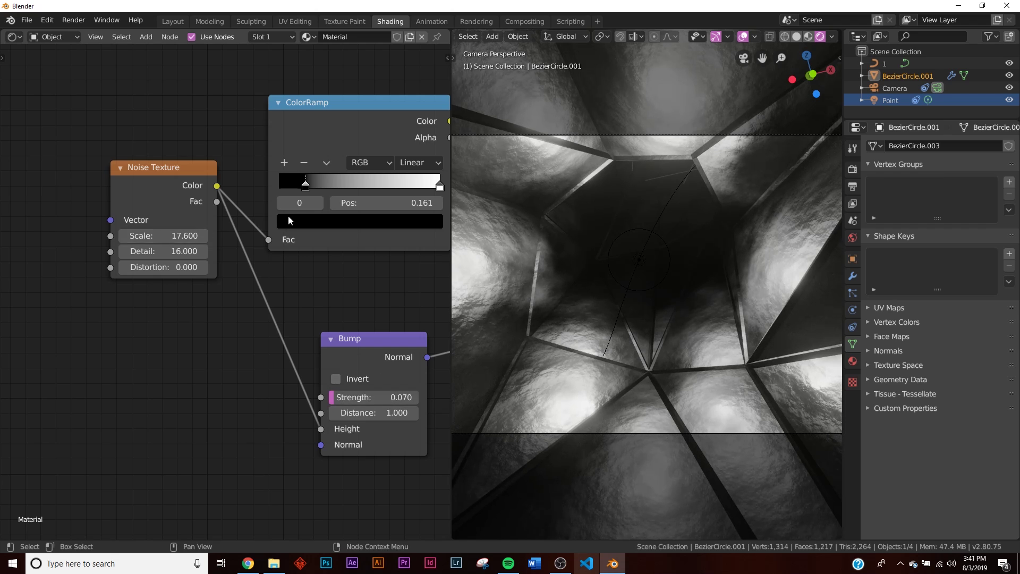
Set the ColorRamp's black stop to position 0.217 and pull its white stop slightly inward.
{"action": "middle_click_drag", "start_coordinate": [254, 215], "coordinate": [55, 279]}
{"action": "left_click_drag", "start_coordinate": [238, 251], "coordinate": [213, 256]}
{"action": "left_click_drag", "start_coordinate": [109, 250], "coordinate": [115, 250]}
{"action": "left_click_drag", "start_coordinate": [215, 253], "coordinate": [205, 254]}
{"action": "middle_click_drag", "start_coordinate": [188, 264], "coordinate": [360, 223]}
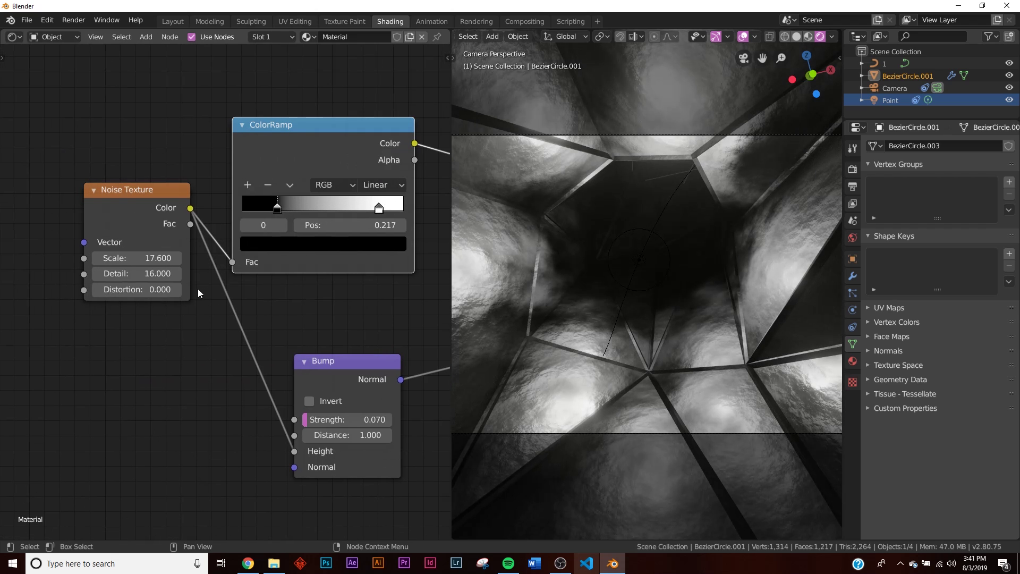
Set the Noise Texture's distortion to 1.000.
{"action": "left_click_drag", "start_coordinate": [137, 290], "coordinate": [100, 290]}
{"action": "scroll", "coordinate": [641, 355], "scroll_direction": "down", "scroll_amount": 2}
{"action": "scroll", "coordinate": [641, 355], "scroll_direction": "up", "scroll_amount": 4}
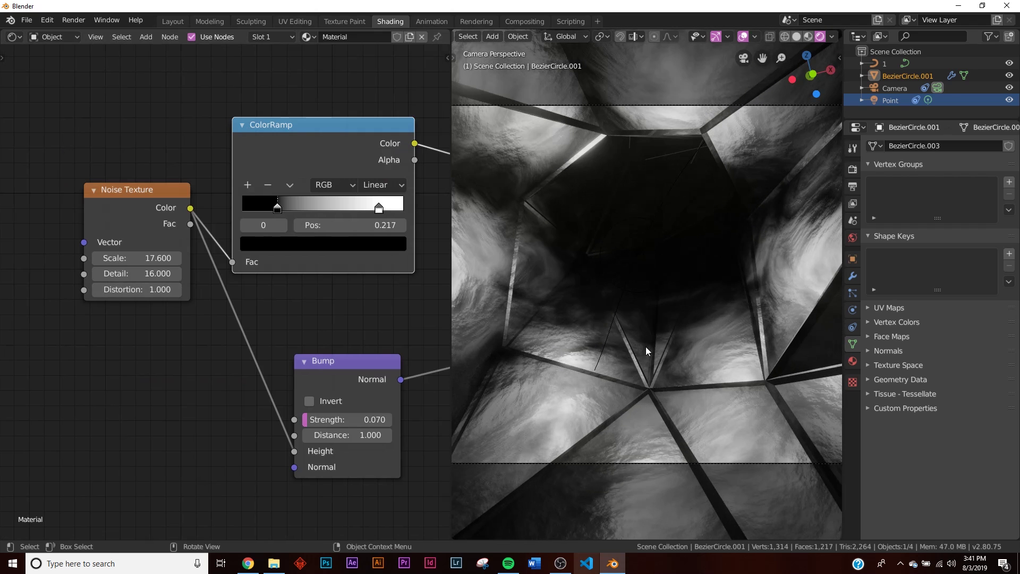
{"action": "middle_click_drag", "start_coordinate": [326, 292], "coordinate": [48, 319]}
{"action": "scroll", "coordinate": [47, 319], "scroll_direction": "down", "scroll_amount": 10}
{"action": "middle_click_drag", "start_coordinate": [137, 305], "coordinate": [184, 298]}
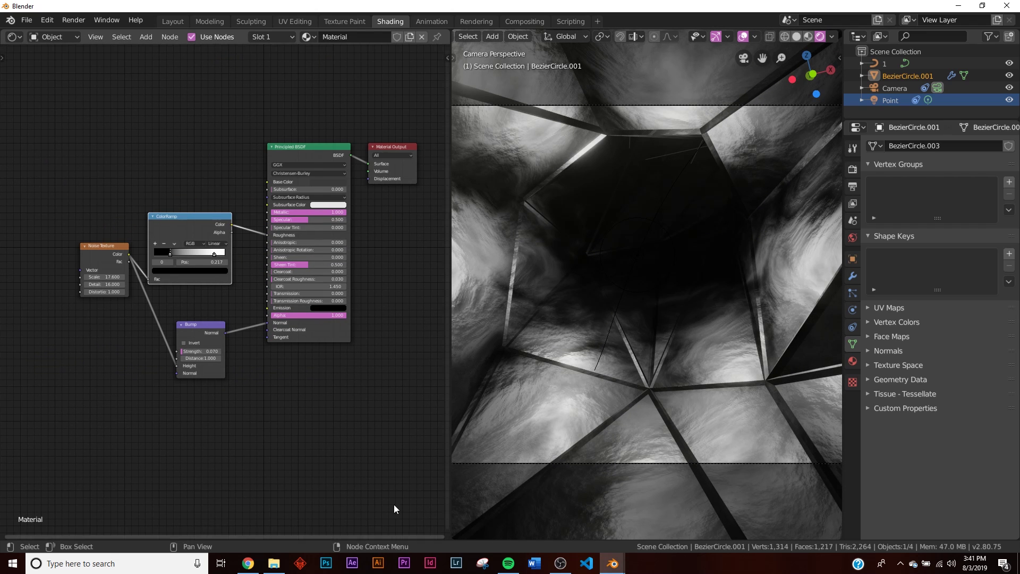
{"action": "scroll", "coordinate": [630, 303], "scroll_direction": "down", "scroll_amount": 2}
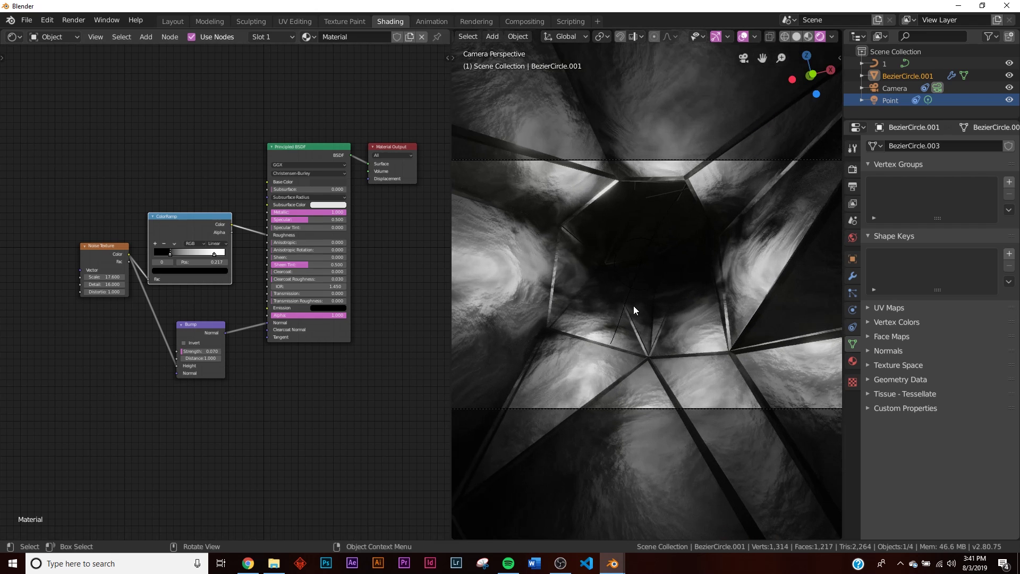
Darken the Principled BSDF's base color.
{"action": "middle_click_drag", "start_coordinate": [290, 246], "coordinate": [293, 269]}
{"action": "scroll", "coordinate": [294, 269], "scroll_direction": "up", "scroll_amount": 3}
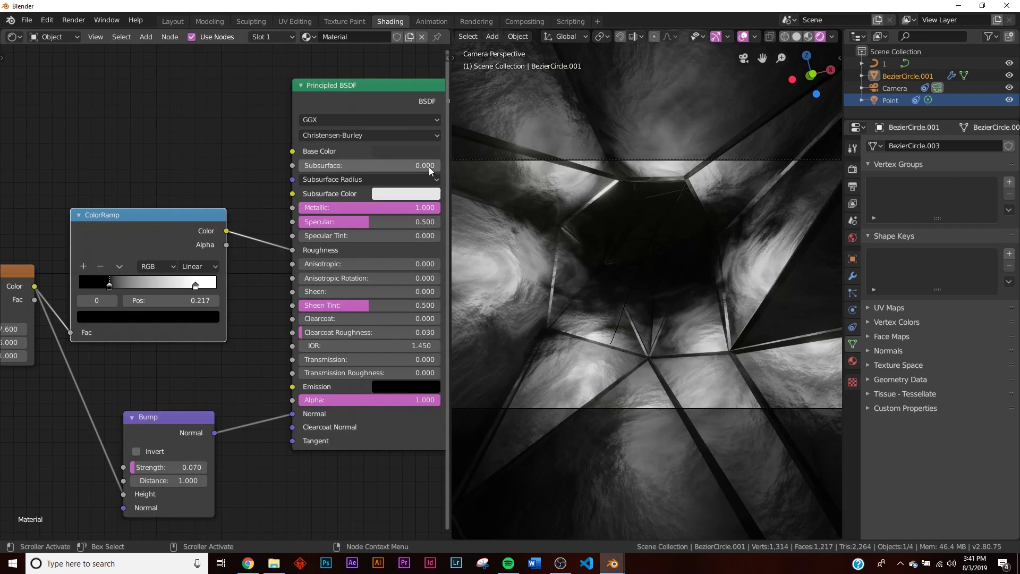
{"action": "left_click", "coordinate": [407, 152]}
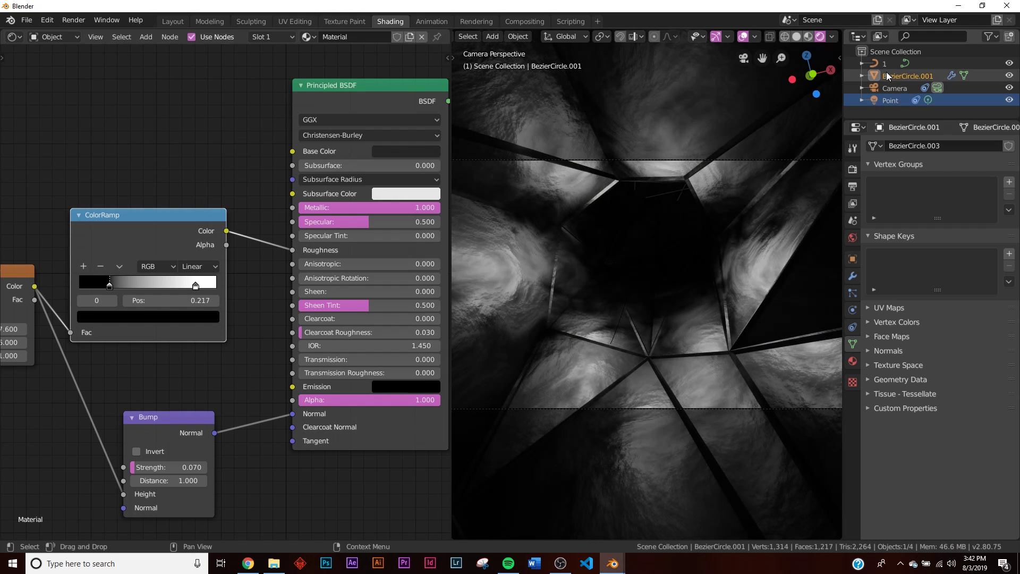
Set the point light's power to 120 W.
{"action": "left_click", "coordinate": [894, 99]}
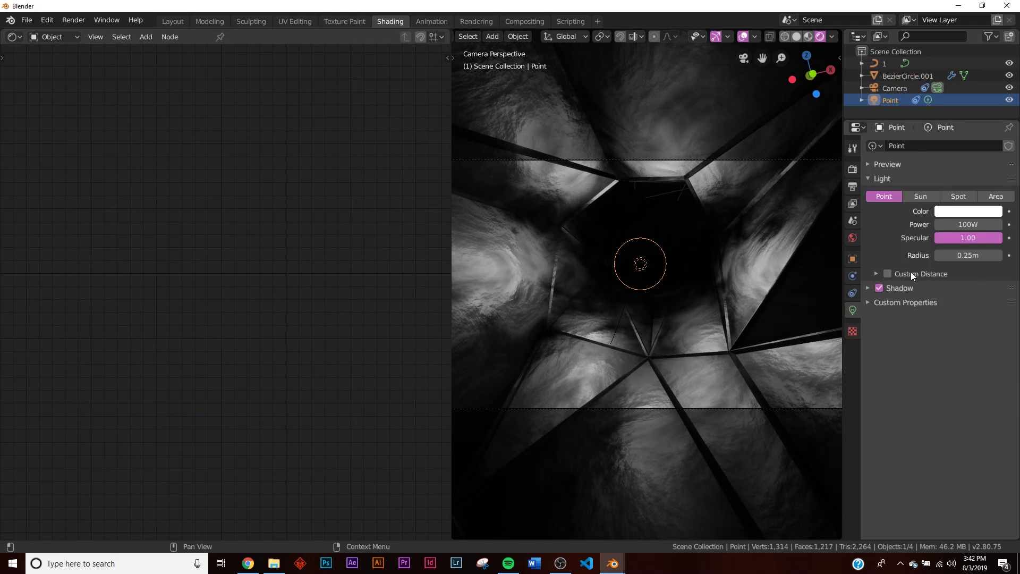
{"action": "left_click", "coordinate": [955, 226]}
{"action": "type", "text": "120"}
{"action": "key", "text": "Return"}
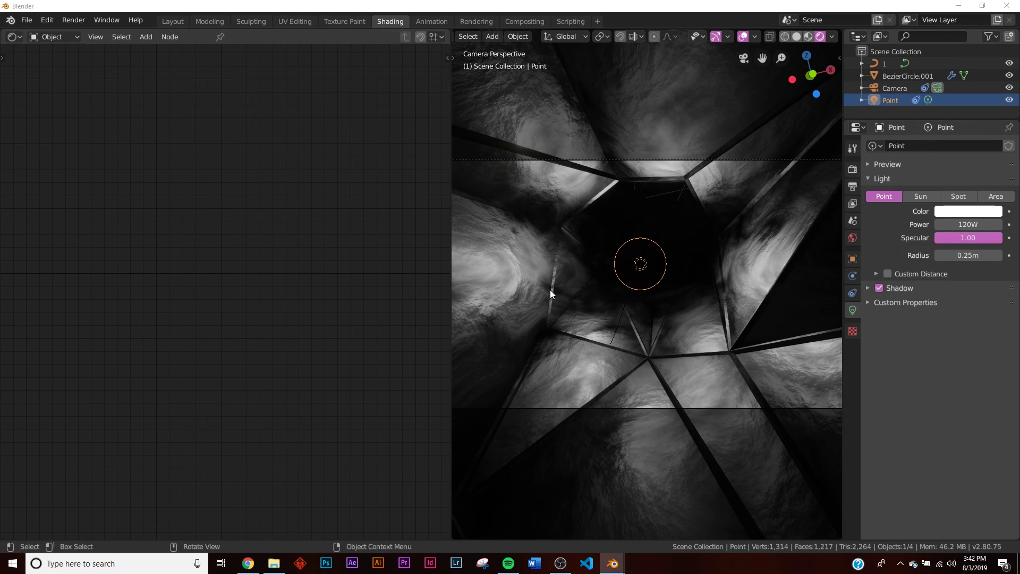
Select the tube and insert a Mix Shader node between the Principled BSDF and the Material Output.
{"action": "left_click", "coordinate": [551, 291]}
{"action": "middle_click_drag", "start_coordinate": [219, 257], "coordinate": [1, 332]}
{"action": "left_click", "coordinate": [241, 163]}
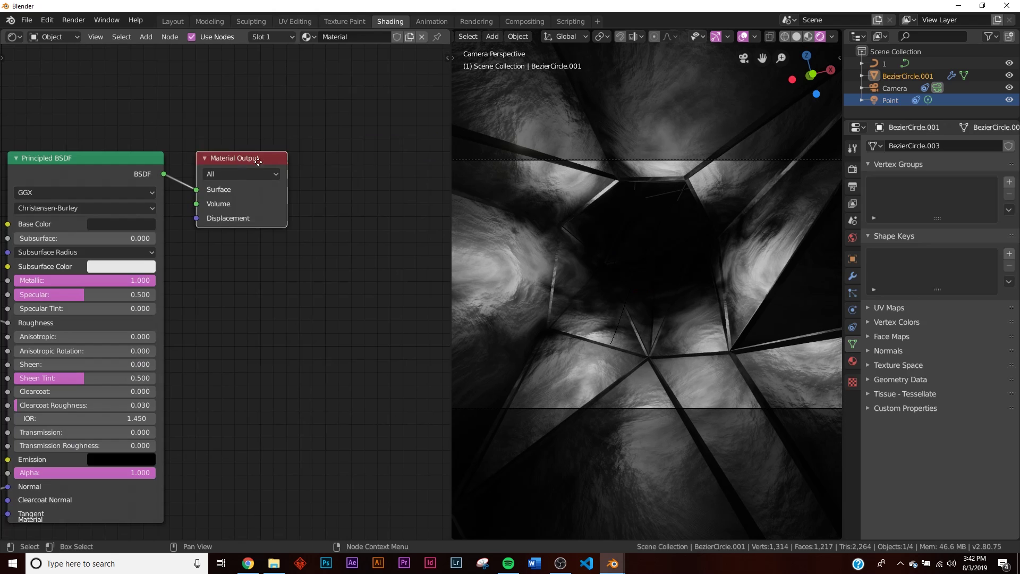
{"action": "left_click_drag", "start_coordinate": [241, 166], "coordinate": [330, 159]}
{"action": "key", "text": "shift+a"}
{"action": "left_click", "coordinate": [231, 144]}
{"action": "type", "text": "mix"}
{"action": "left_click", "coordinate": [275, 164]}
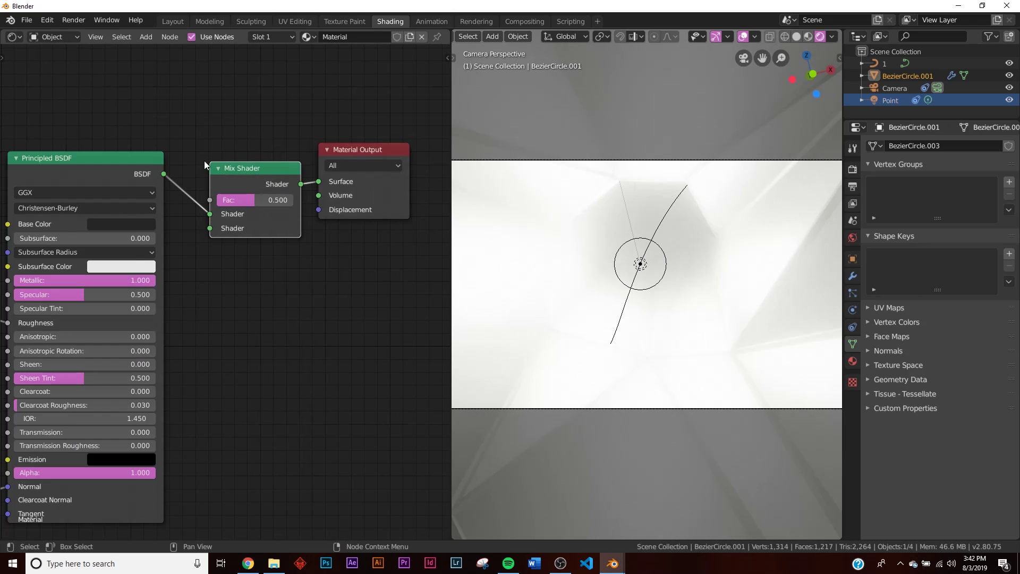
{"action": "left_click", "coordinate": [260, 227]}
Add an Emission node below the Principled BSDF and connect its output to the Mix Shader's second Shader input.
{"action": "middle_click_drag", "start_coordinate": [275, 392], "coordinate": [297, 211]}
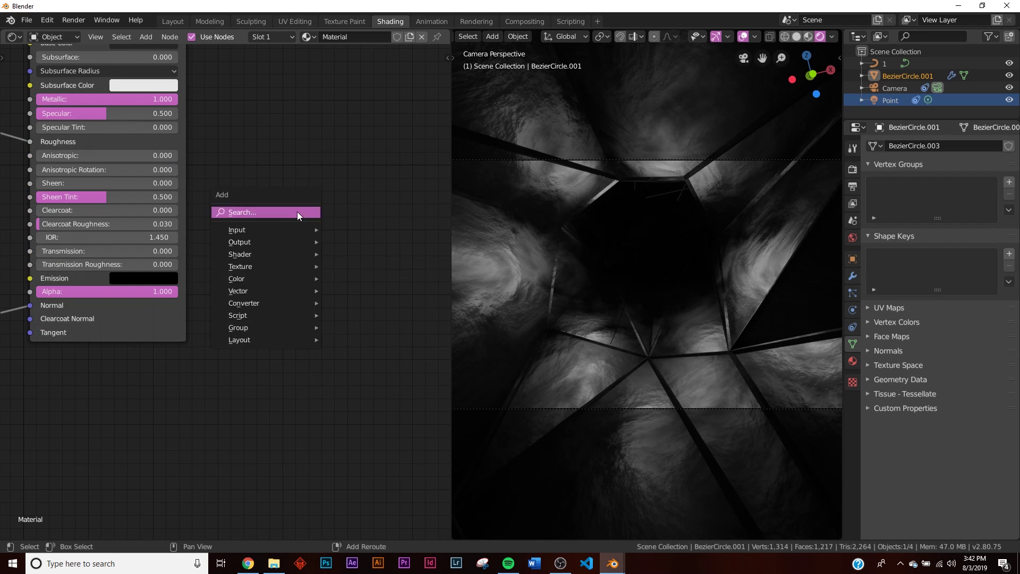
{"action": "key", "text": "shift+a"}
{"action": "left_click", "coordinate": [297, 211]}
{"action": "type", "text": "em"}
{"action": "key", "text": "Return"}
{"action": "left_click", "coordinate": [66, 376]}
{"action": "middle_click_drag", "start_coordinate": [232, 266], "coordinate": [208, 342]}
{"action": "scroll", "coordinate": [208, 343], "scroll_direction": "down", "scroll_amount": 4}
{"action": "left_click_drag", "start_coordinate": [161, 421], "coordinate": [227, 157]}
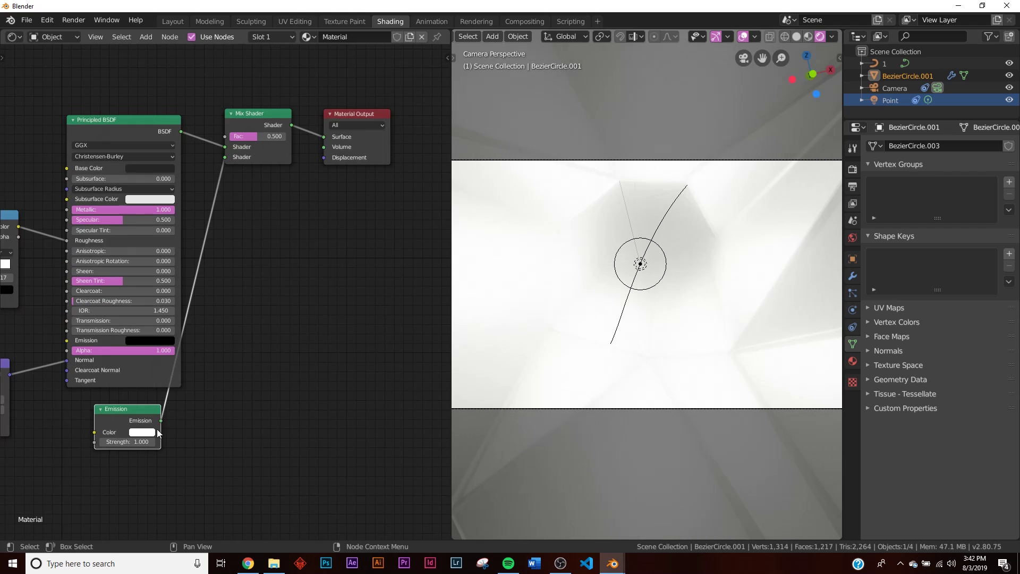
Set the Emission node's color to a fully saturated orange.
{"action": "left_click", "coordinate": [141, 433]}
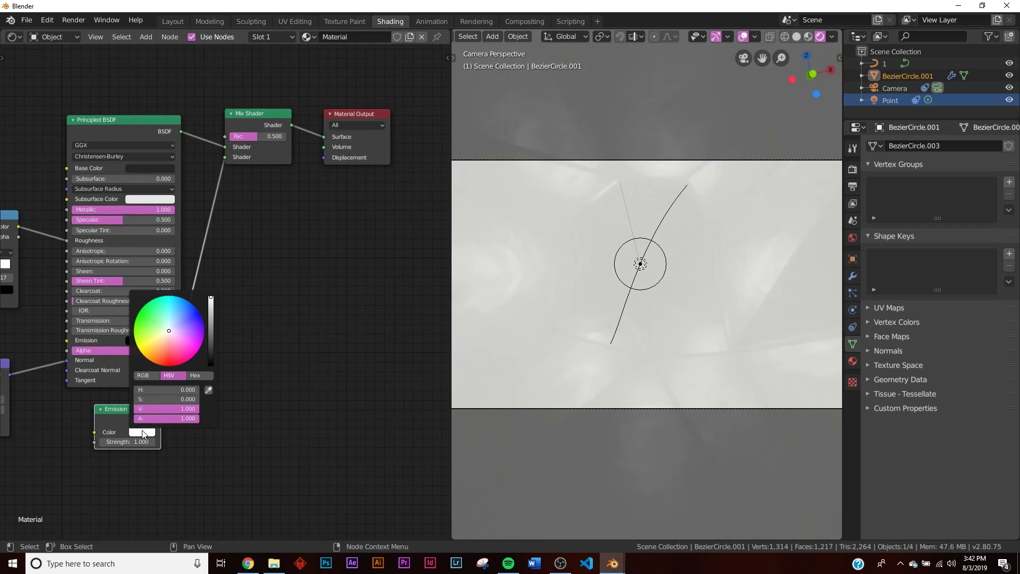
{"action": "left_click_drag", "start_coordinate": [162, 357], "coordinate": [154, 362]}
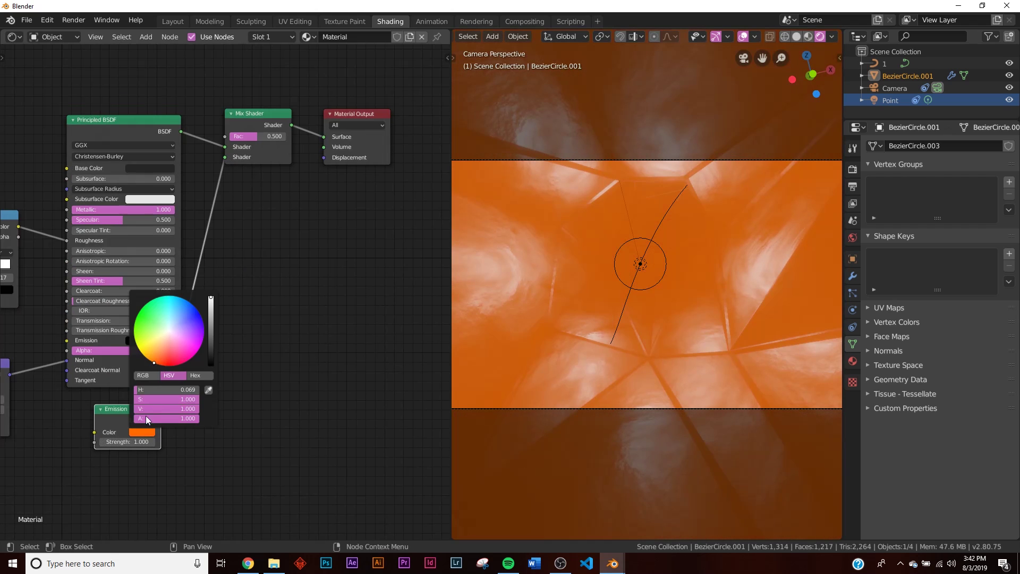
{"action": "left_click", "coordinate": [145, 433]}
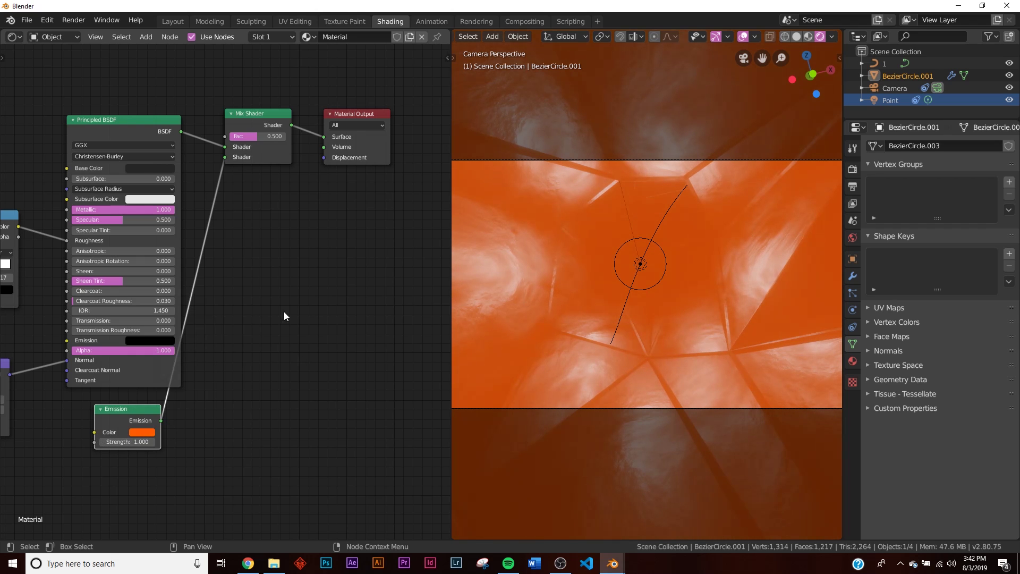
Add a second ColorRamp above the Principled BSDF and connect its Color output to the Mix Shader's Fac input.
{"action": "middle_click_drag", "start_coordinate": [293, 204], "coordinate": [262, 371]}
{"action": "left_click_drag", "start_coordinate": [230, 288], "coordinate": [231, 255]}
{"action": "middle_click_drag", "start_coordinate": [231, 255], "coordinate": [317, 255]}
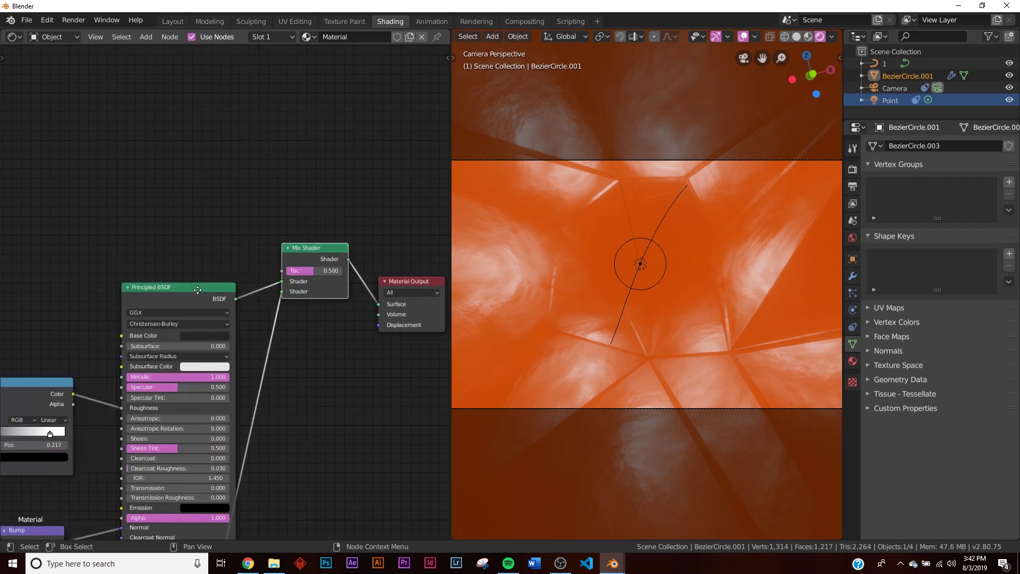
{"action": "middle_click_drag", "start_coordinate": [34, 298], "coordinate": [232, 207]}
{"action": "middle_click_drag", "start_coordinate": [193, 270], "coordinate": [102, 284]}
{"action": "middle_click_drag", "start_coordinate": [304, 190], "coordinate": [239, 215]}
{"action": "key", "text": "shift+a"}
{"action": "left_click", "coordinate": [232, 151]}
{"action": "type", "text": "col"}
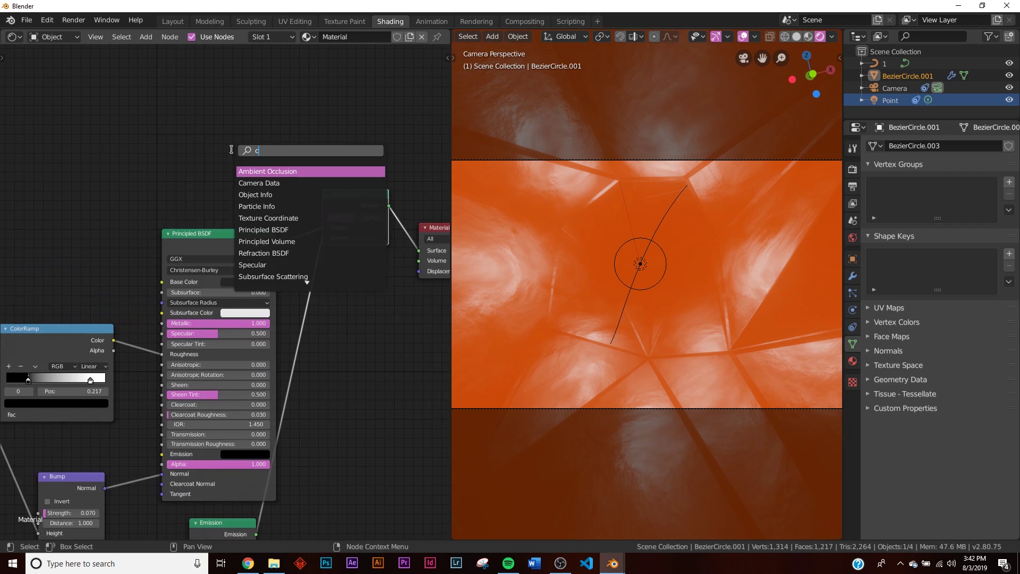
{"action": "key", "text": "Return"}
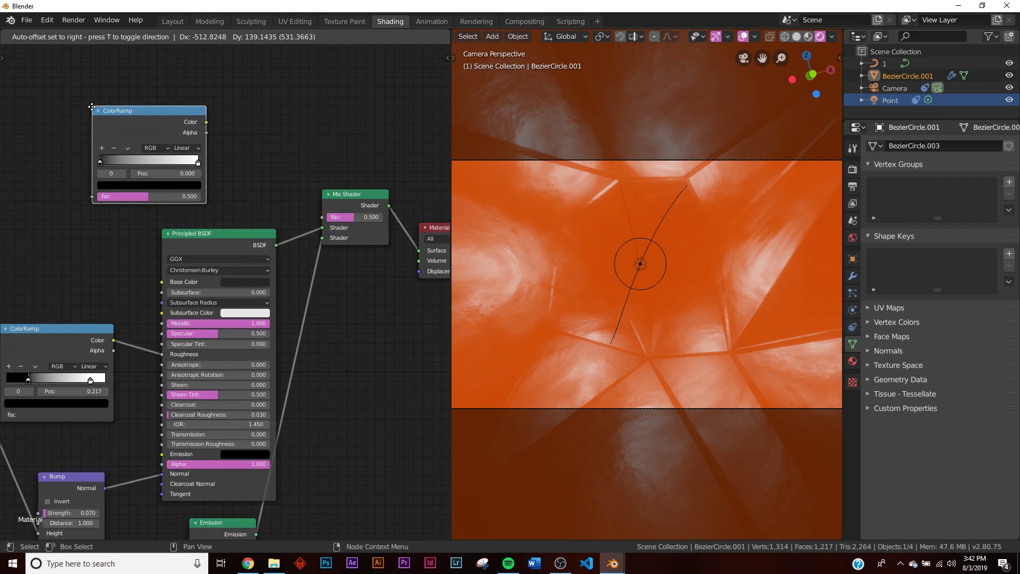
{"action": "left_click", "coordinate": [127, 116]}
{"action": "left_click_drag", "start_coordinate": [240, 131], "coordinate": [322, 217]}
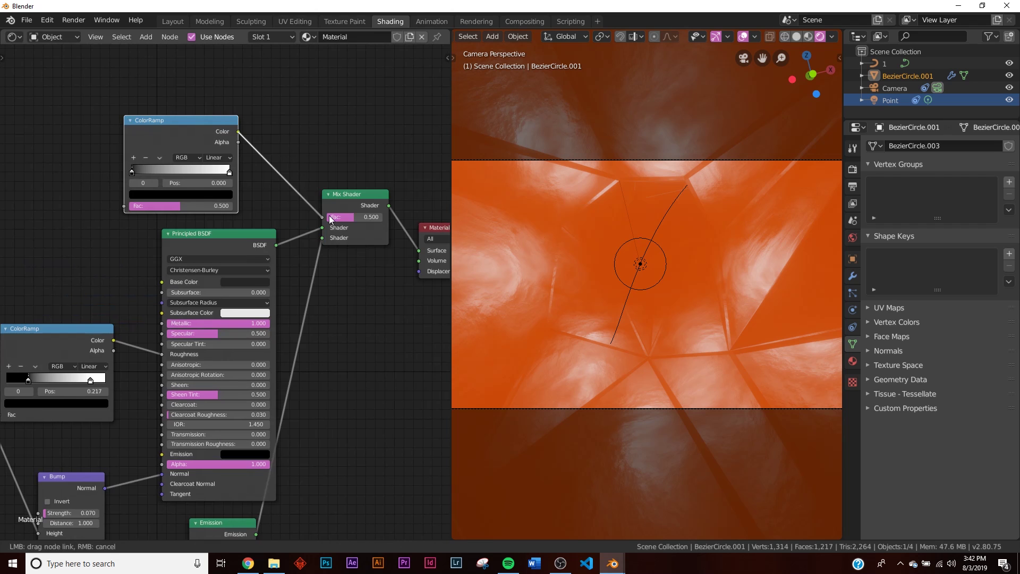
Add a Voronoi Texture node beside the new ColorRamp.
{"action": "middle_click_drag", "start_coordinate": [185, 215], "coordinate": [312, 221]}
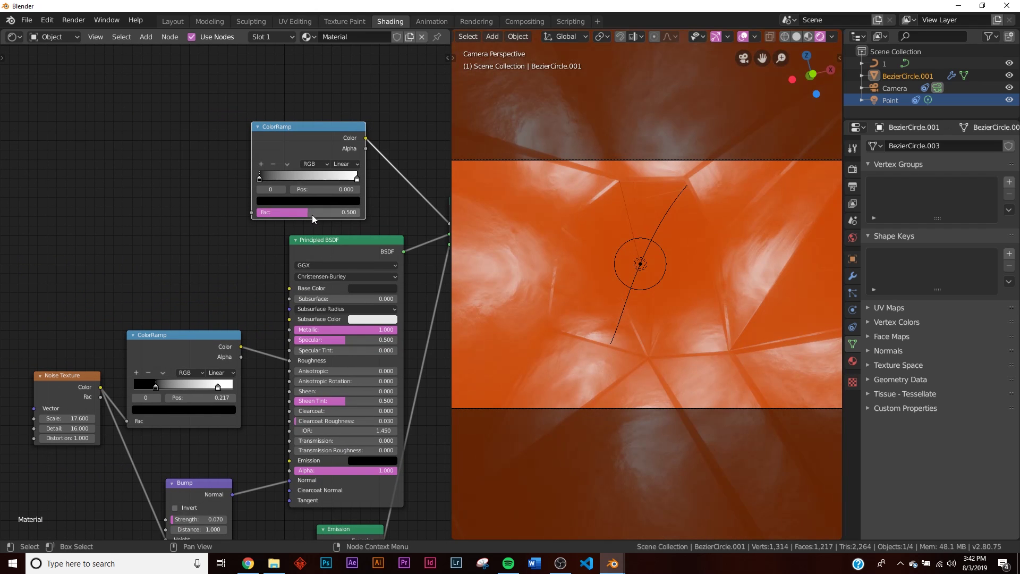
{"action": "key", "text": "shift+a"}
{"action": "left_click", "coordinate": [156, 160]}
{"action": "type", "text": "vor"}
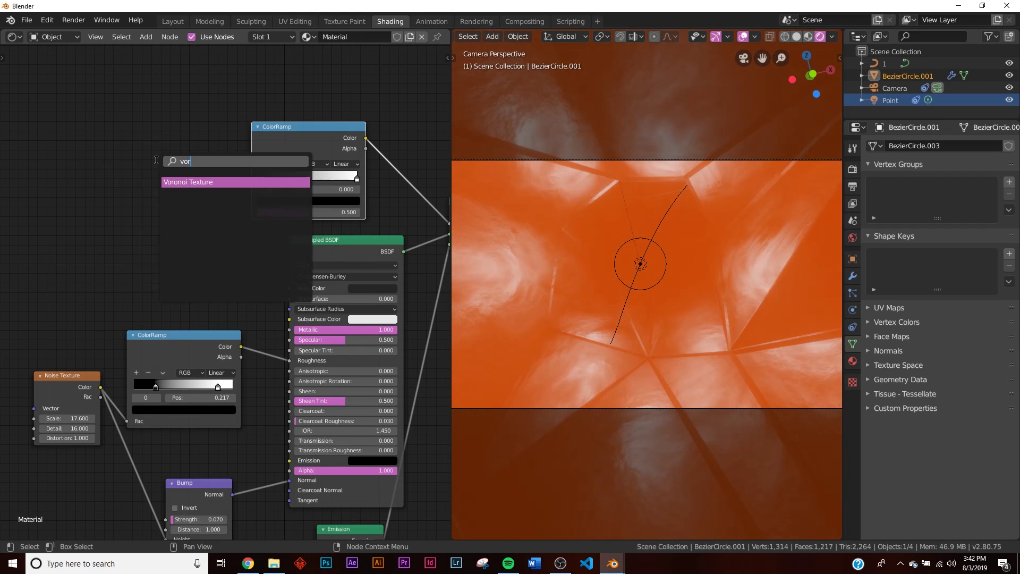
{"action": "left_click", "coordinate": [180, 181]}
{"action": "left_click", "coordinate": [125, 174]}
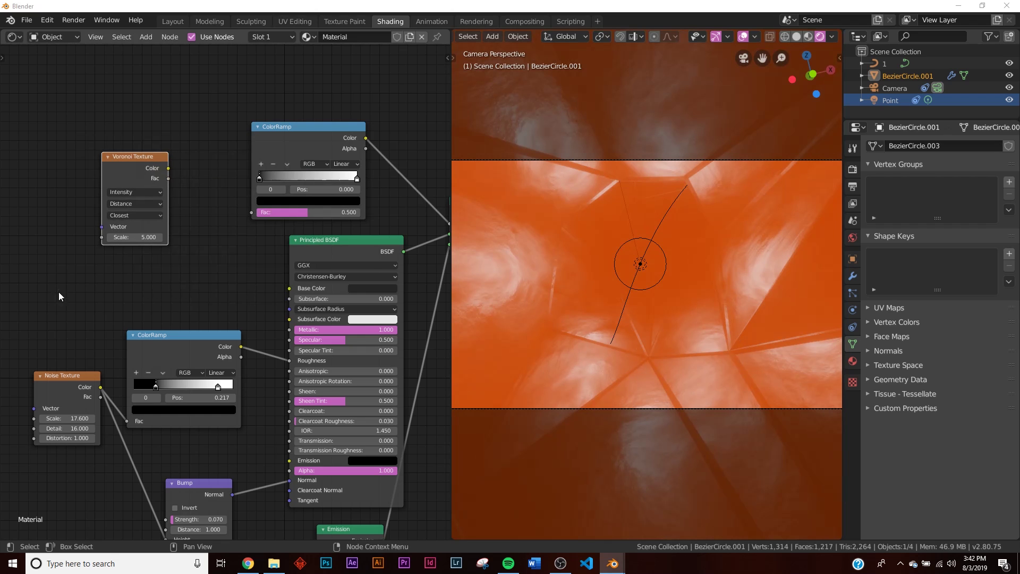
Add a Musgrave Texture node below the Voronoi Texture and move both textures farther from the new ColorRamp.
{"action": "type", "text": "g"}
{"action": "type", "text": "mu"}
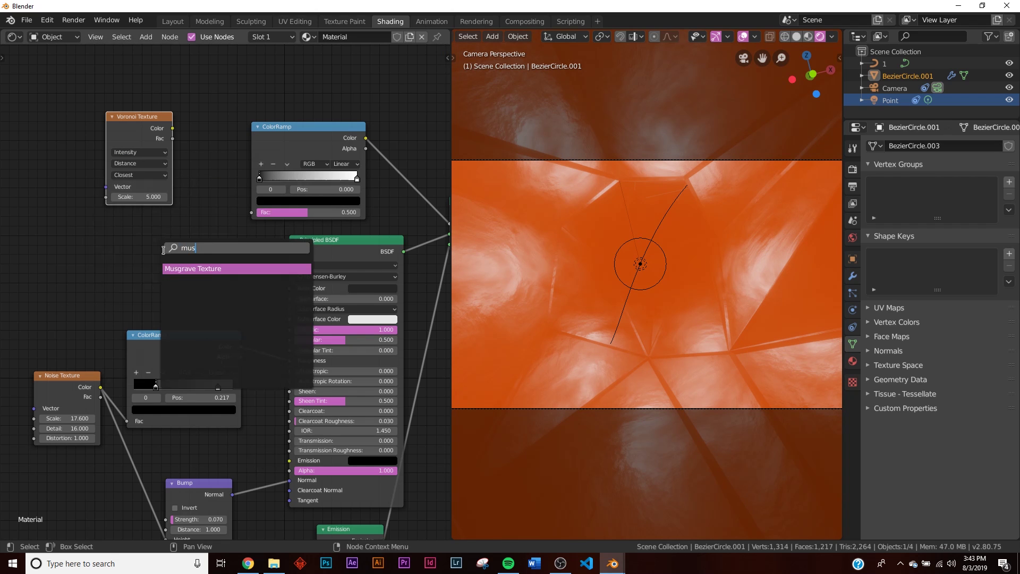
{"action": "key", "text": "Return"}
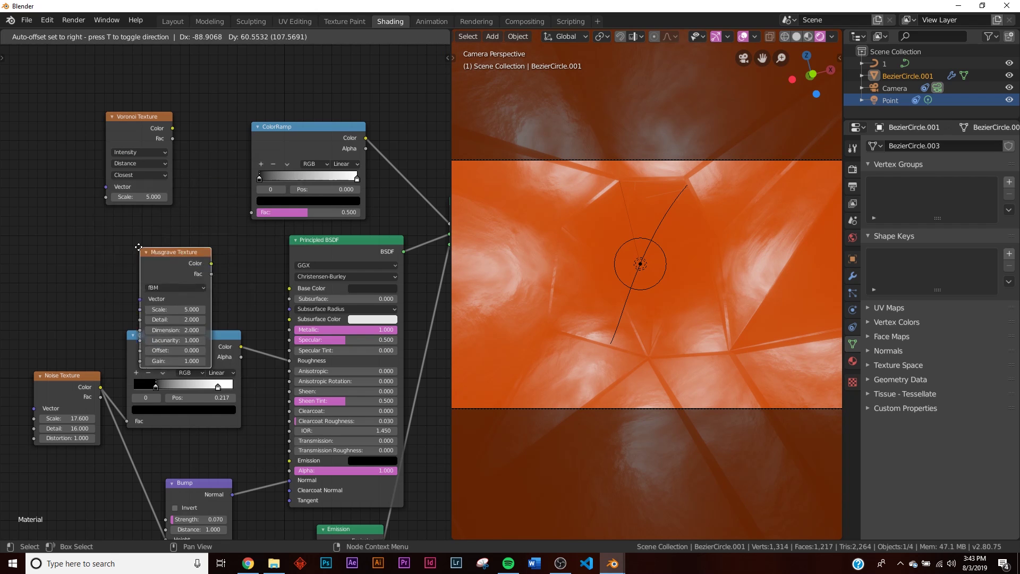
{"action": "left_click", "coordinate": [140, 218]}
{"action": "left_click_drag", "start_coordinate": [140, 116], "coordinate": [135, 82]}
{"action": "left_click_drag", "start_coordinate": [130, 215], "coordinate": [120, 202]}
{"action": "middle_click_drag", "start_coordinate": [285, 190], "coordinate": [335, 199]}
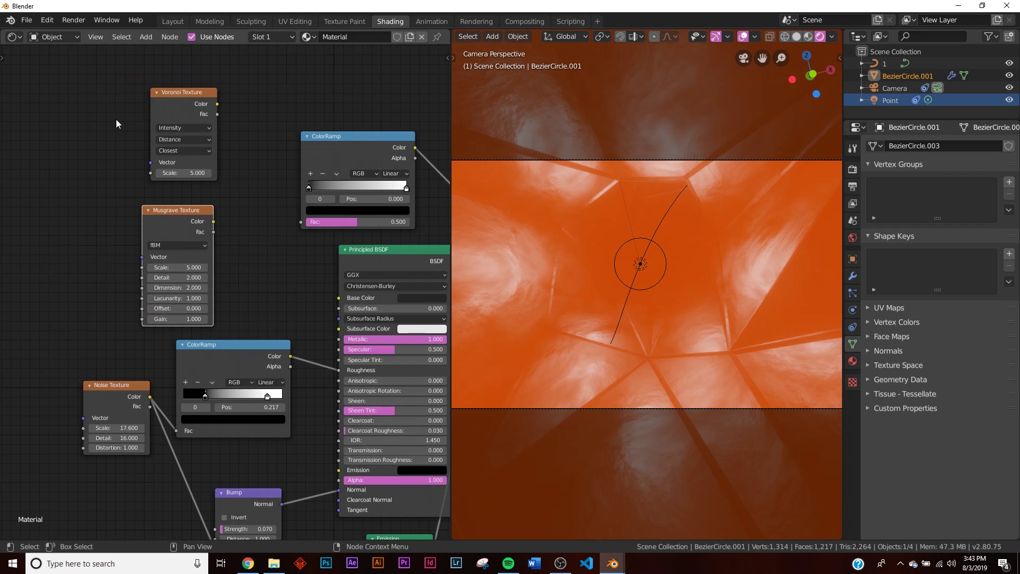
{"action": "key", "text": "g"}
{"action": "left_click", "coordinate": [185, 233]}
{"action": "left_click", "coordinate": [229, 164]}
{"action": "key", "text": "shift+a"}
{"action": "left_click", "coordinate": [222, 137]}
{"action": "type", "text": "mix"}
{"action": "left_click", "coordinate": [243, 161]}
{"action": "right_click", "coordinate": [231, 155]}
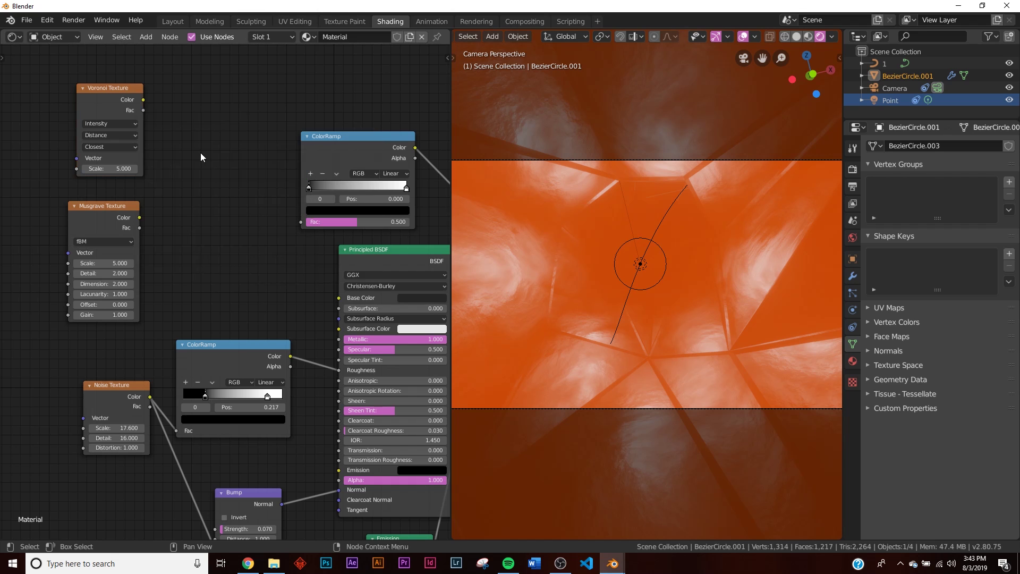
Add a MixRGB node between the two procedural textures and the upper ColorRamp.
{"action": "key", "text": "shift+a"}
{"action": "left_click", "coordinate": [199, 153]}
{"action": "type", "text": "mix"}
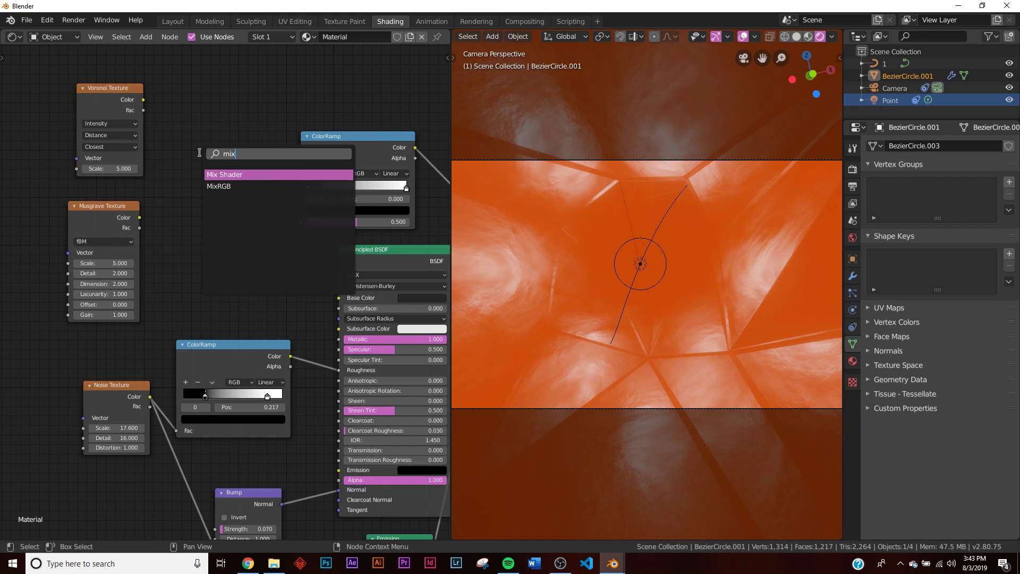
{"action": "left_click", "coordinate": [218, 186]}
{"action": "left_click", "coordinate": [180, 157]}
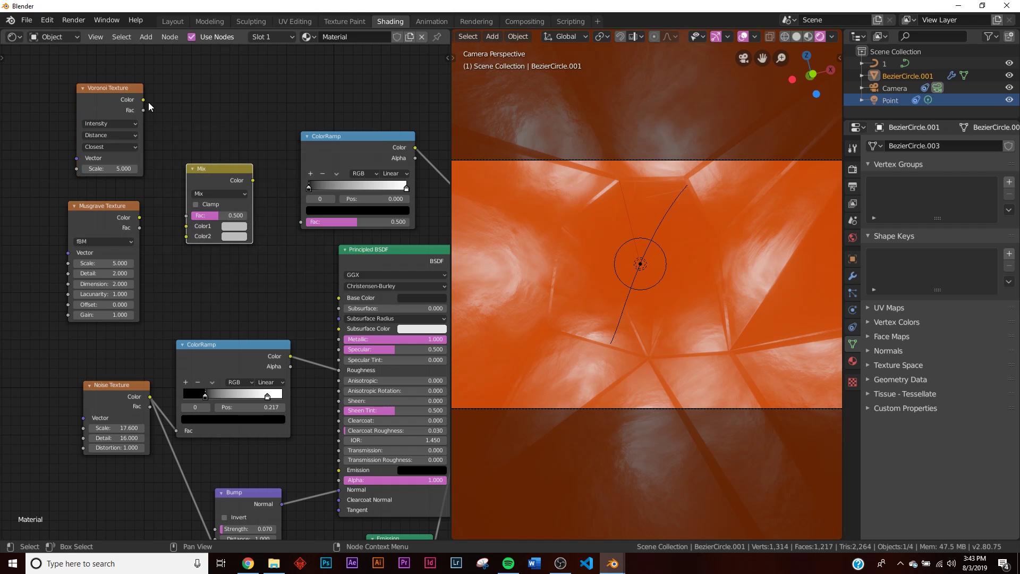
Connect the Voronoi Color to Color1, the Musgrave Color to Color2, and the Mix output to the upper ColorRamp's Fac.
{"action": "left_click_drag", "start_coordinate": [143, 100], "coordinate": [186, 236]}
{"action": "left_click_drag", "start_coordinate": [253, 182], "coordinate": [258, 182]}
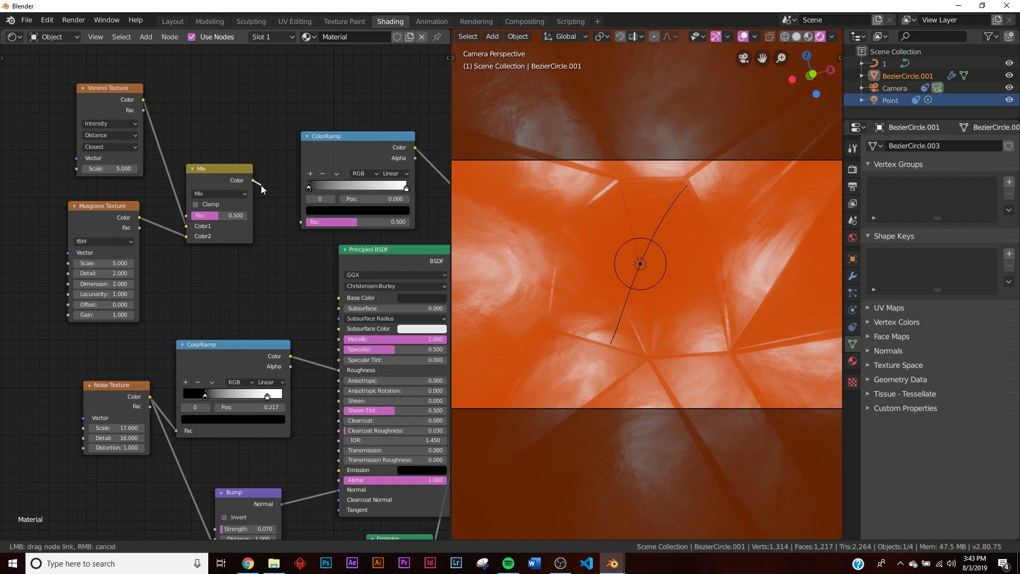
{"action": "left_click_drag", "start_coordinate": [302, 222], "coordinate": [301, 221]}
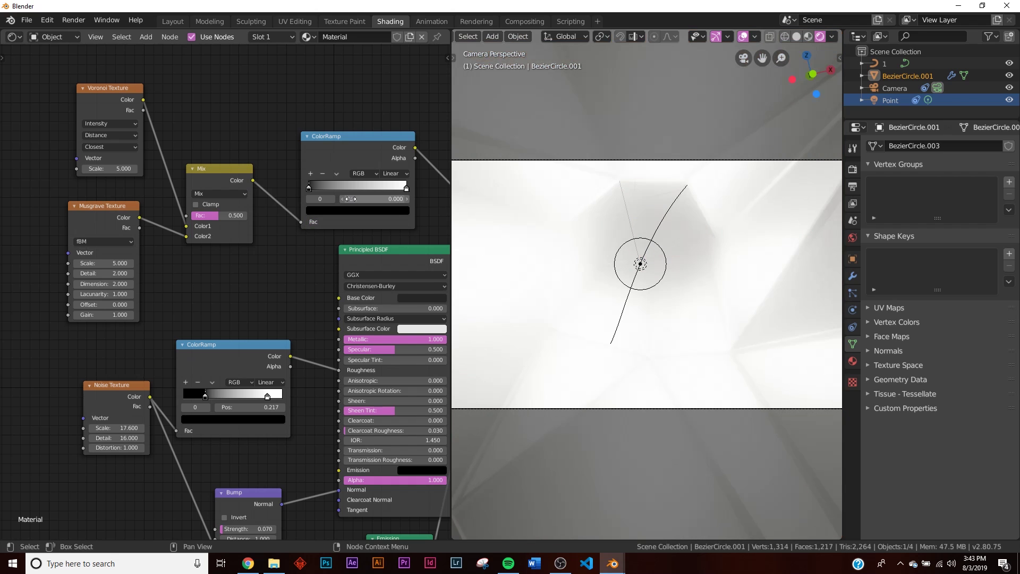
Set the Voronoi scale to 28.5, the Musgrave scale to 15.7 and the Mix factor to 0.
{"action": "middle_click_drag", "start_coordinate": [384, 215], "coordinate": [327, 221]}
{"action": "scroll", "coordinate": [625, 307], "scroll_direction": "up", "scroll_amount": 1}
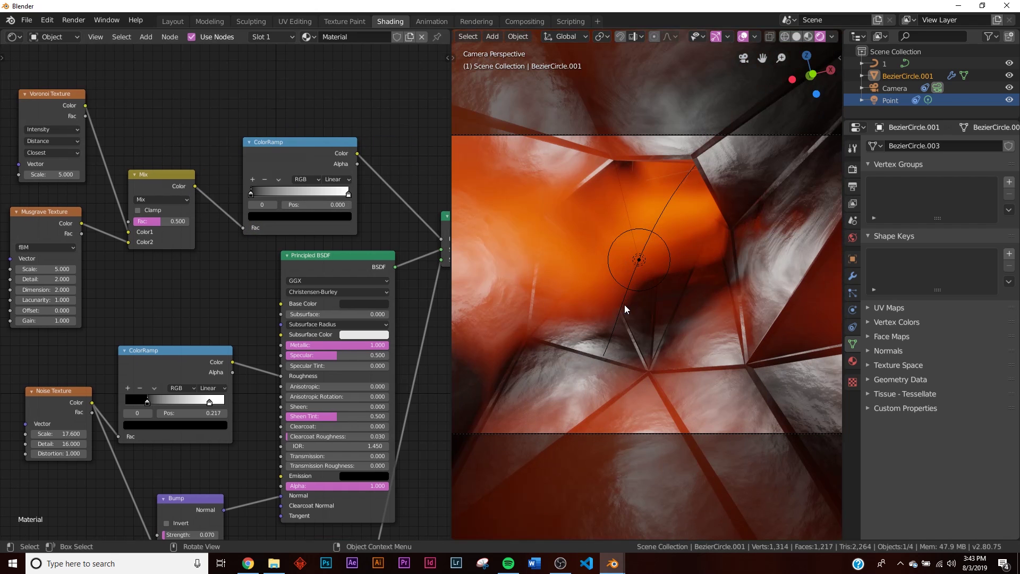
{"action": "middle_click_drag", "start_coordinate": [89, 195], "coordinate": [177, 209]}
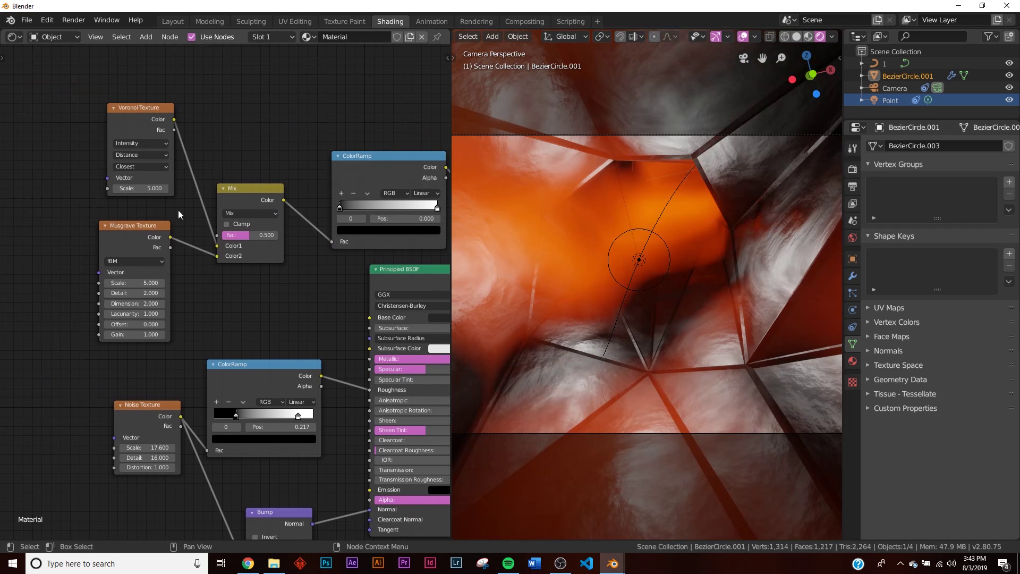
{"action": "left_click_drag", "start_coordinate": [152, 188], "coordinate": [175, 188]}
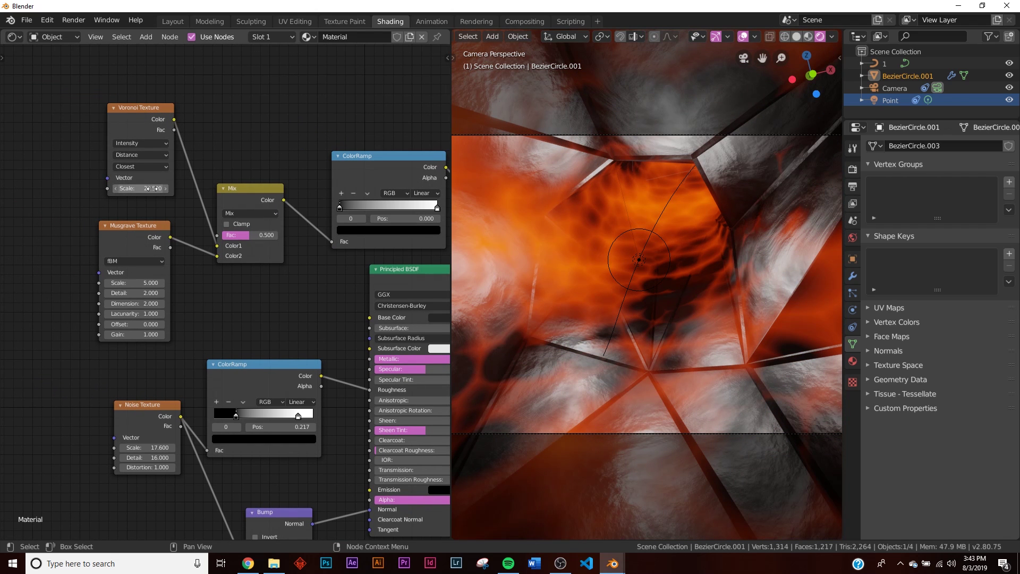
{"action": "left_click_drag", "start_coordinate": [154, 282], "coordinate": [197, 283]}
{"action": "left_click_drag", "start_coordinate": [247, 235], "coordinate": [223, 235]}
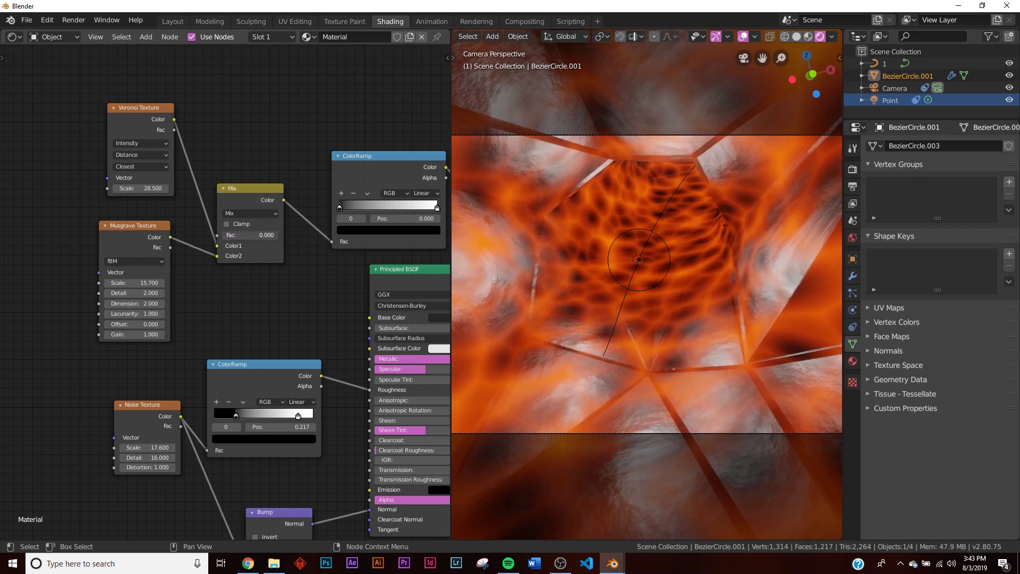
Move the black stop of the upper ColorRamp to position 0.744.
{"action": "middle_click_drag", "start_coordinate": [282, 205], "coordinate": [185, 230]}
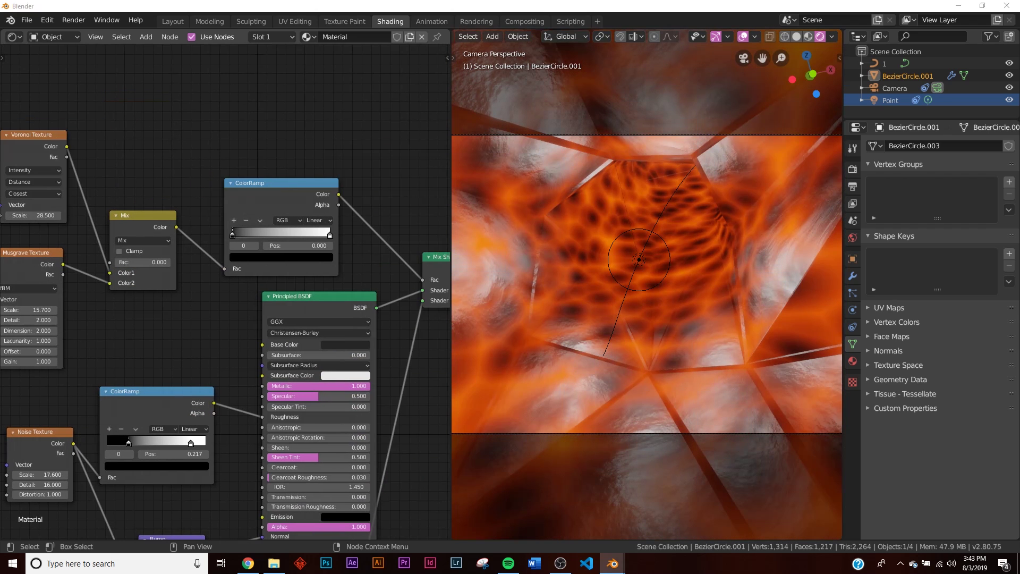
{"action": "scroll", "coordinate": [240, 234], "scroll_direction": "up", "scroll_amount": 5}
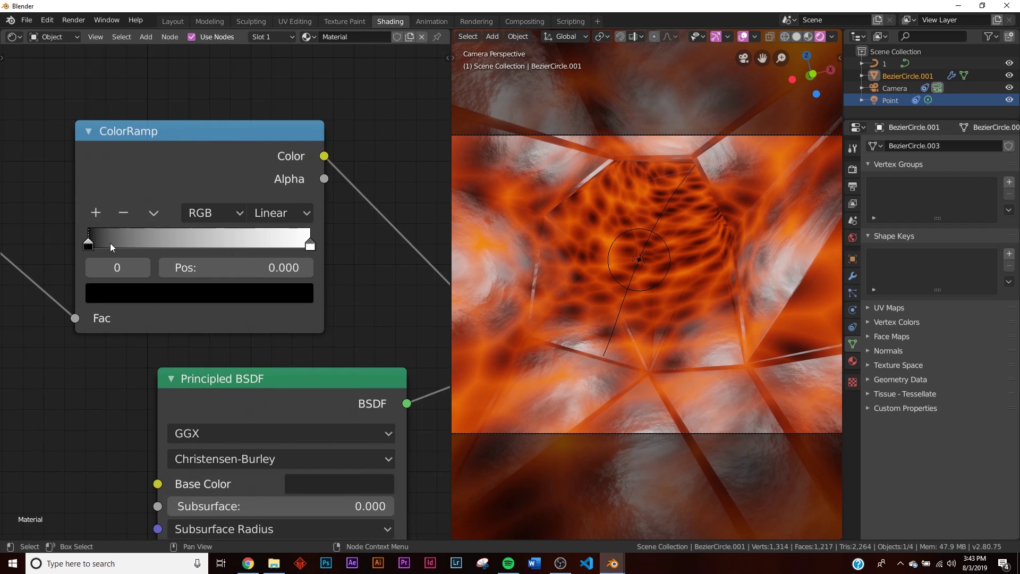
{"action": "mouse_move", "coordinate": [88, 244]}
{"action": "left_mouse_down"}
{"action": "mouse_move", "coordinate": [272, 250]}
{"action": "mouse_move", "coordinate": [259, 253]}
{"action": "left_mouse_up"}
Set the Voronoi Texture's scale to 31.5 and its feature output to Crackle.
{"action": "middle_click_drag", "start_coordinate": [9, 332], "coordinate": [481, 266]}
{"action": "scroll", "coordinate": [250, 249], "scroll_direction": "down", "scroll_amount": 3}
{"action": "middle_click_drag", "start_coordinate": [250, 248], "coordinate": [250, 382]}
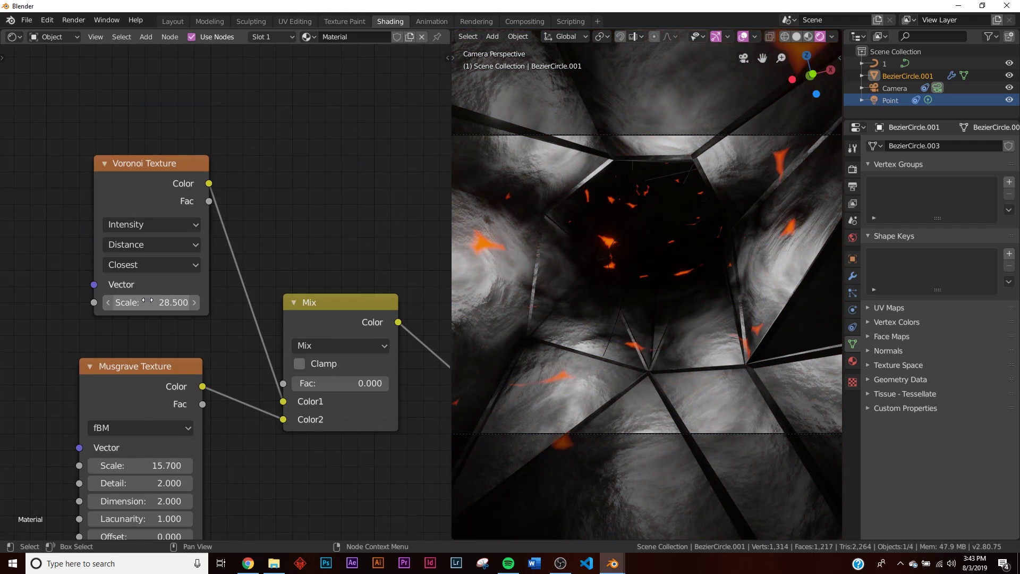
{"action": "left_click_drag", "start_coordinate": [149, 300], "coordinate": [161, 299]}
{"action": "left_click", "coordinate": [128, 267]}
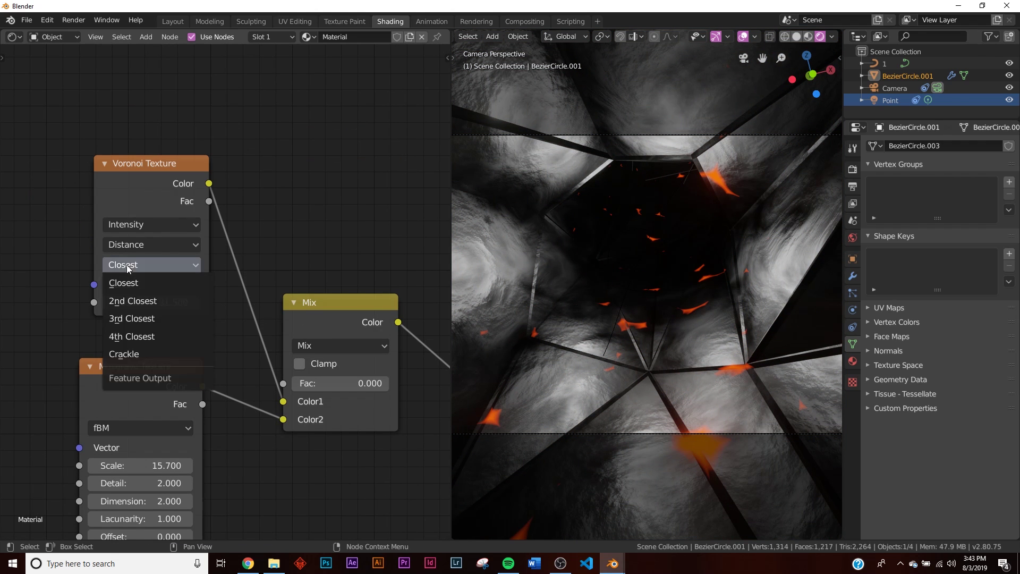
{"action": "left_click", "coordinate": [148, 350]}
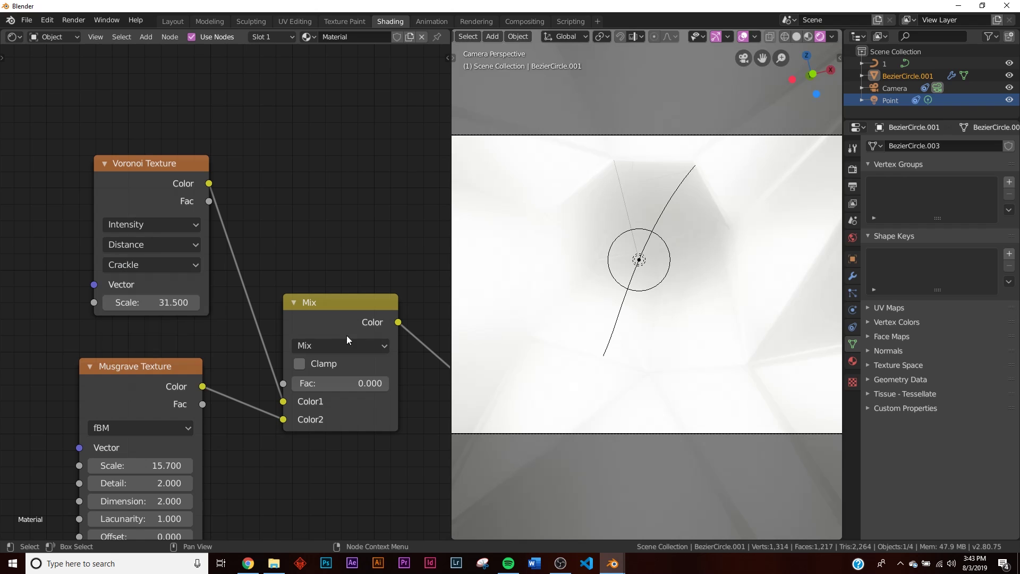
Set the Voronoi scale to 36, the Mix factor to 0.725 and the Musgrave scale to 13.
{"action": "mouse_move", "coordinate": [223, 304]}
{"action": "left_mouse_down"}
{"action": "mouse_move", "coordinate": [163, 303]}
{"action": "mouse_move", "coordinate": [207, 302]}
{"action": "left_mouse_up"}
{"action": "middle_click_drag", "start_coordinate": [293, 318], "coordinate": [198, 319]}
{"action": "left_click_drag", "start_coordinate": [238, 383], "coordinate": [266, 383]}
{"action": "middle_click_drag", "start_coordinate": [153, 375], "coordinate": [351, 272]}
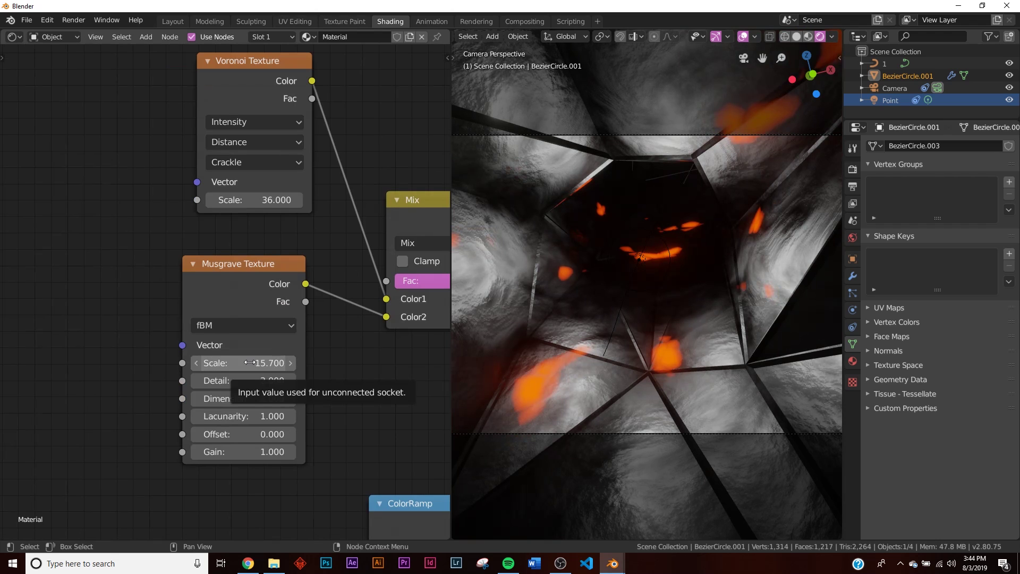
{"action": "mouse_move", "coordinate": [249, 363]}
{"action": "left_mouse_down"}
{"action": "mouse_move", "coordinate": [220, 362]}
{"action": "mouse_move", "coordinate": [236, 362]}
{"action": "left_mouse_up"}
Increase the strength of the orange Emission node.
{"action": "middle_click_drag", "start_coordinate": [351, 534], "coordinate": [258, 350]}
{"action": "scroll", "coordinate": [298, 361], "scroll_direction": "down", "scroll_amount": 6}
{"action": "key", "text": "Home"}
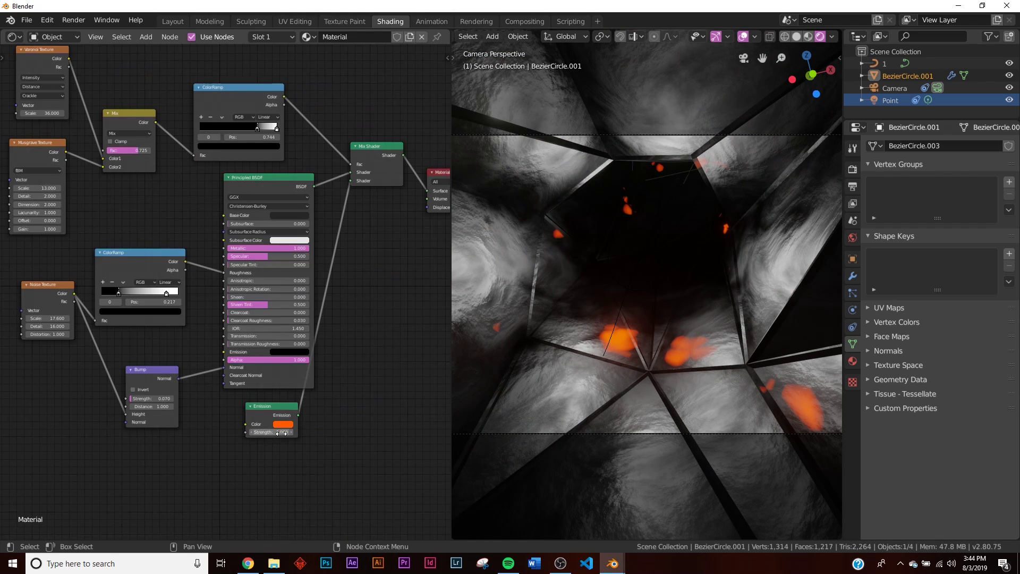
{"action": "key", "text": "Return"}
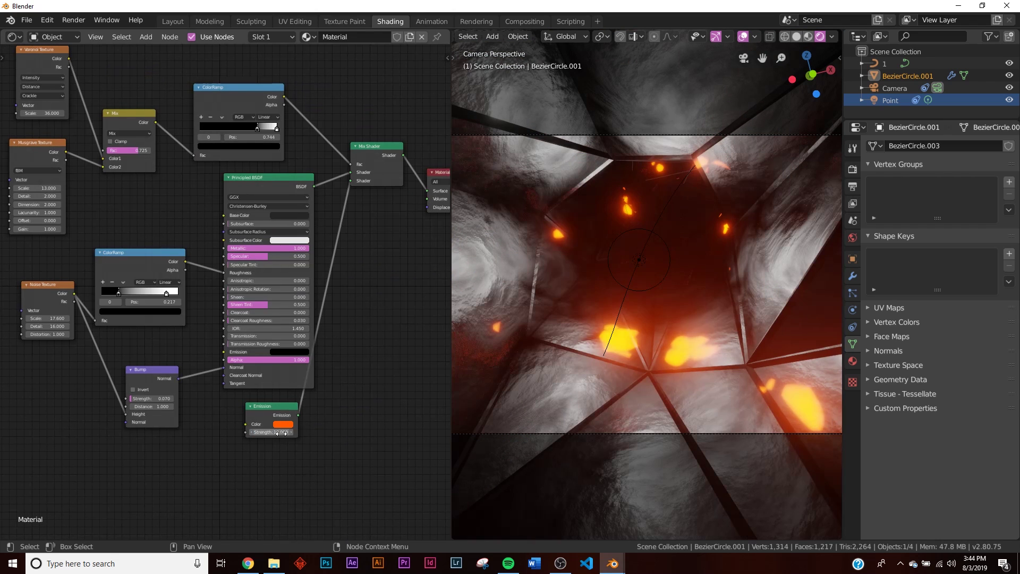
Set the Voronoi Texture's scale to 72.7 and the Mix node's factor to 0.391.
{"action": "scroll", "coordinate": [290, 391], "scroll_direction": "up", "scroll_amount": 2}
{"action": "scroll", "coordinate": [168, 264], "scroll_direction": "up", "scroll_amount": 4}
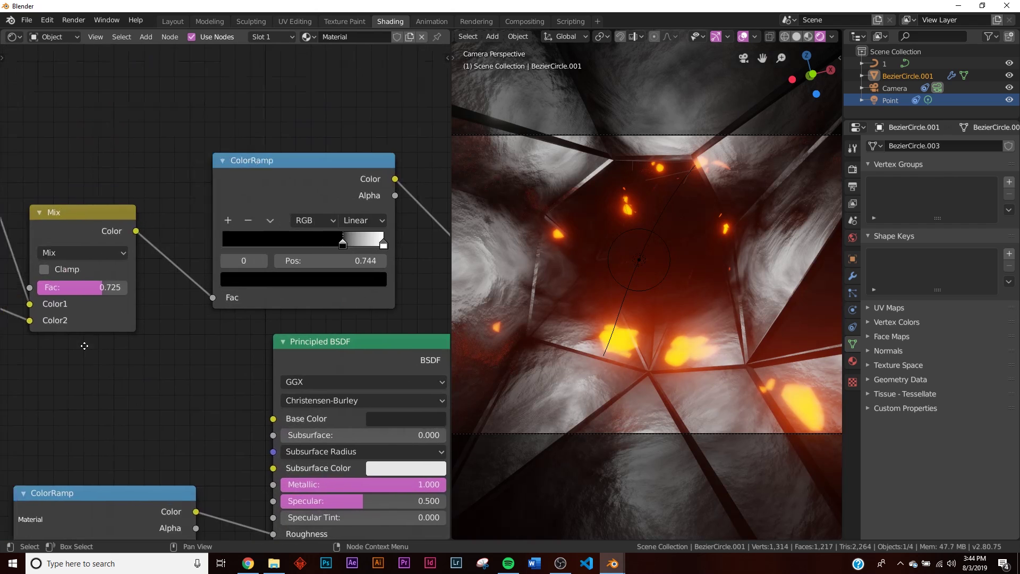
{"action": "middle_click_drag", "start_coordinate": [84, 346], "coordinate": [336, 371]}
{"action": "left_click_drag", "start_coordinate": [159, 237], "coordinate": [199, 236]}
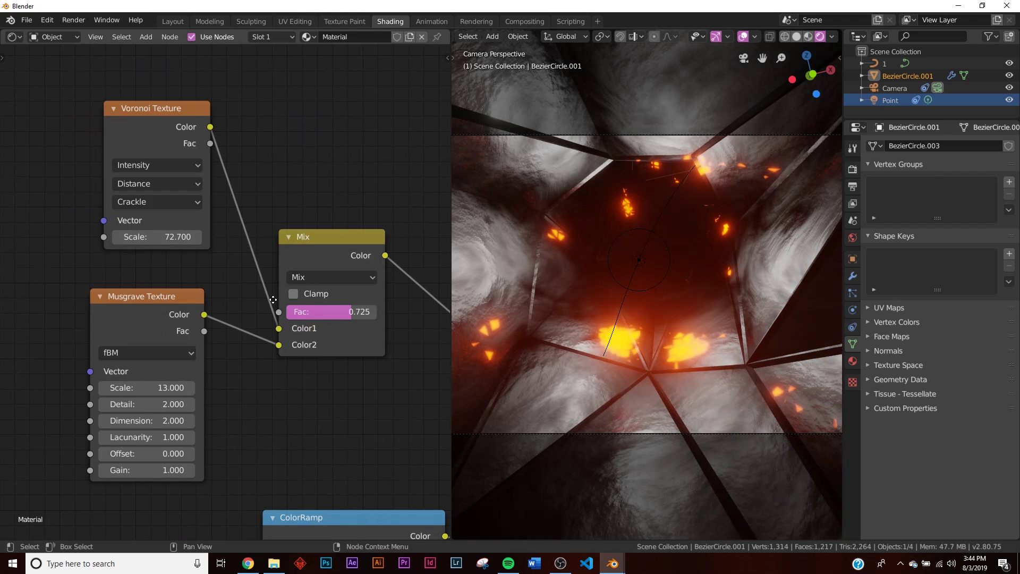
{"action": "middle_click_drag", "start_coordinate": [330, 301], "coordinate": [281, 307]}
{"action": "left_click_drag", "start_coordinate": [319, 315], "coordinate": [280, 323]}
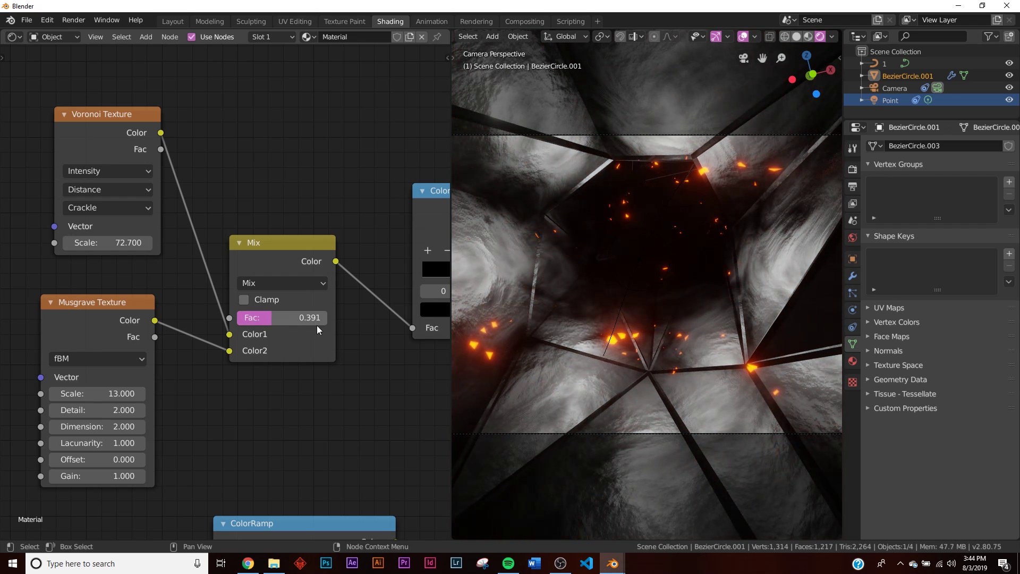
Select the camera in the Layout workspace and switch the viewport to solid shading.
{"action": "left_click", "coordinate": [163, 23]}
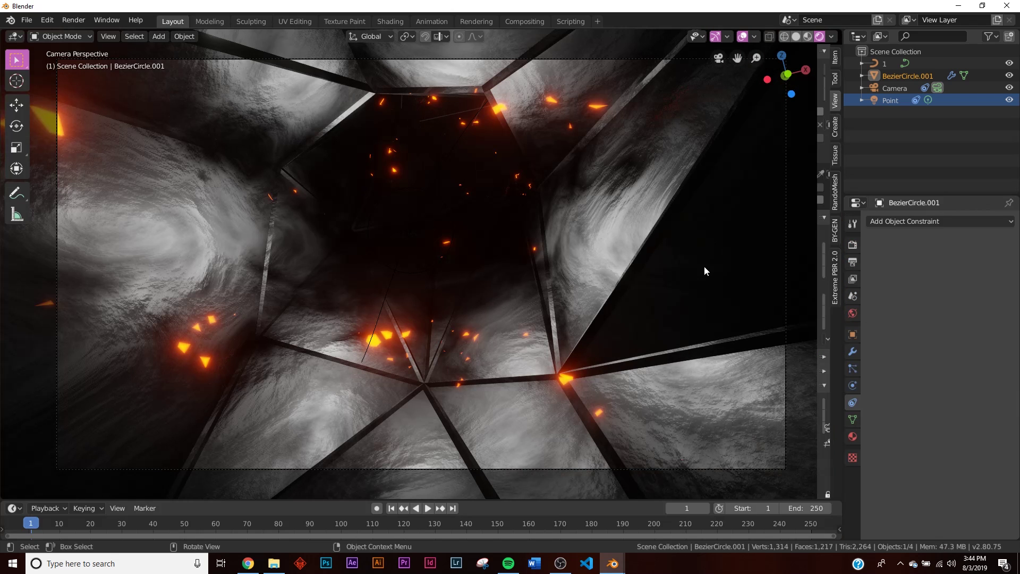
{"action": "left_click", "coordinate": [897, 79]}
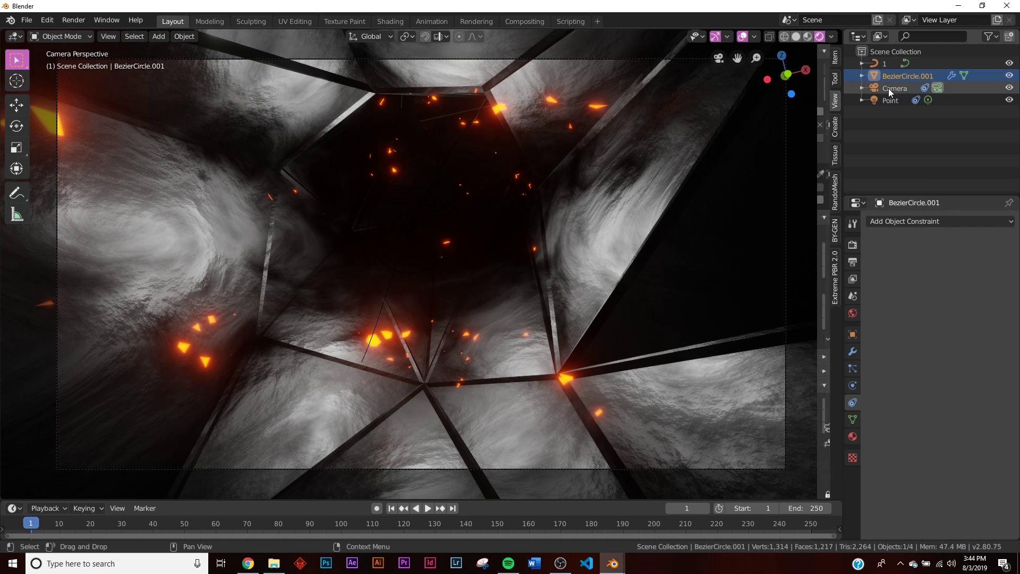
{"action": "left_click", "coordinate": [888, 88]}
{"action": "key", "text": "z"}
{"action": "left_click", "coordinate": [546, 314]}
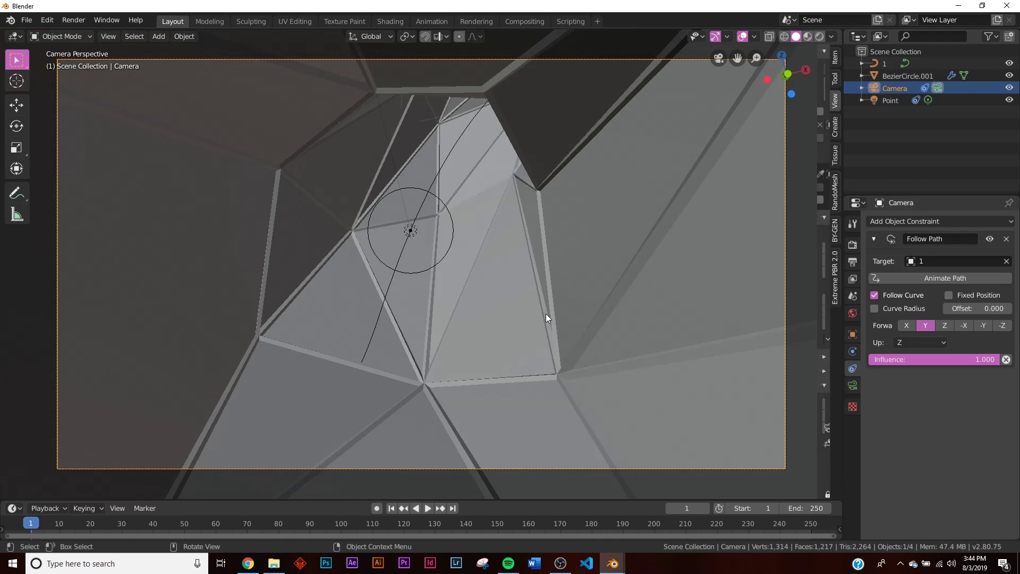
Set the animation's end frame to 120.
{"action": "left_click", "coordinate": [797, 509]}
{"action": "type", "text": "120"}
{"action": "key", "text": "Return"}
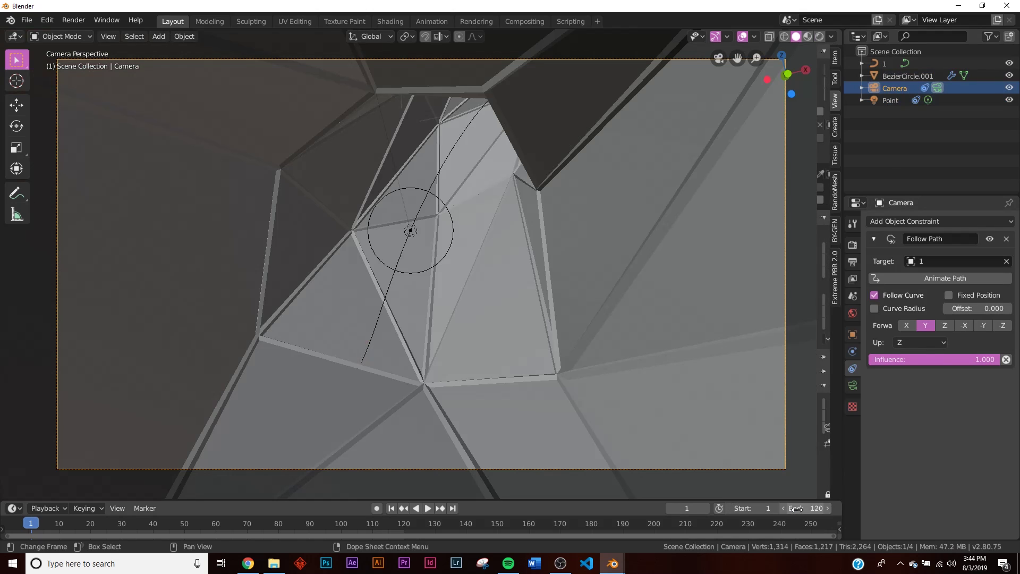
Set the animation's end frame to 240 and enlarge the timeline area.
{"action": "left_click", "coordinate": [797, 509]}
{"action": "type", "text": "240"}
{"action": "key", "text": "Return"}
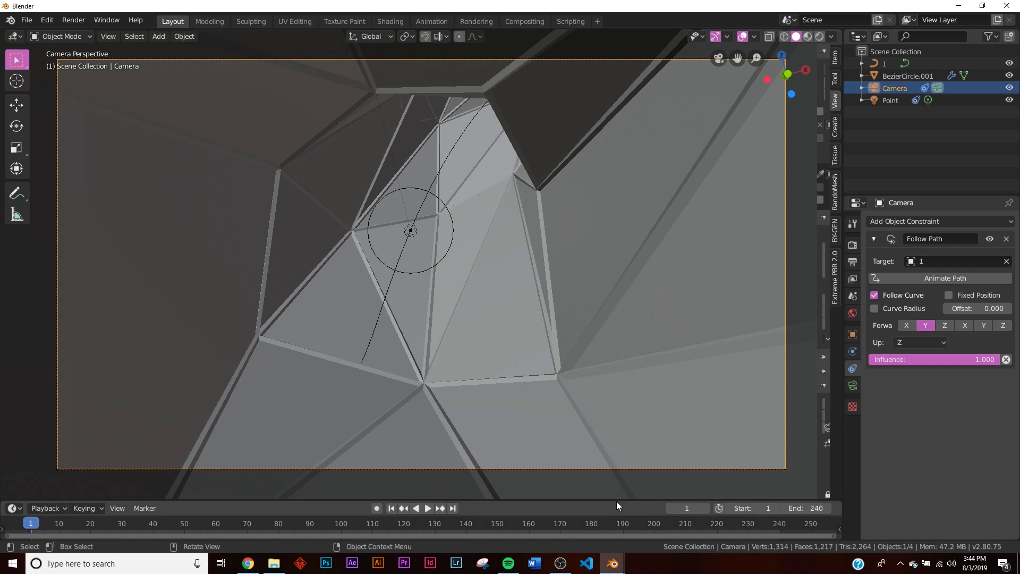
{"action": "left_click_drag", "start_coordinate": [617, 502], "coordinate": [619, 464]}
Choose Linear as the default F-curve interpolation in the animation preferences.
{"action": "left_click", "coordinate": [47, 20]}
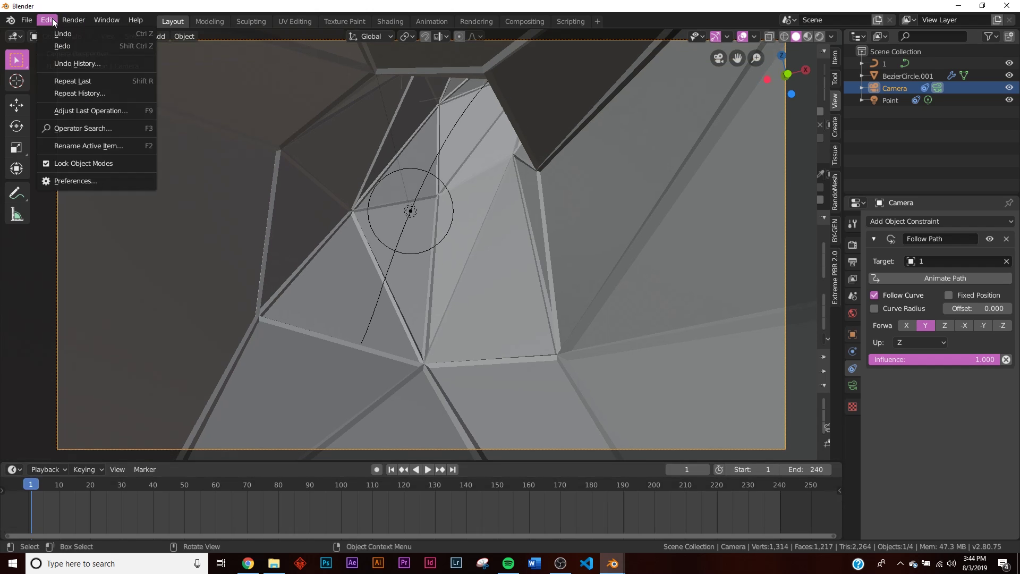
{"action": "left_click", "coordinate": [75, 180]}
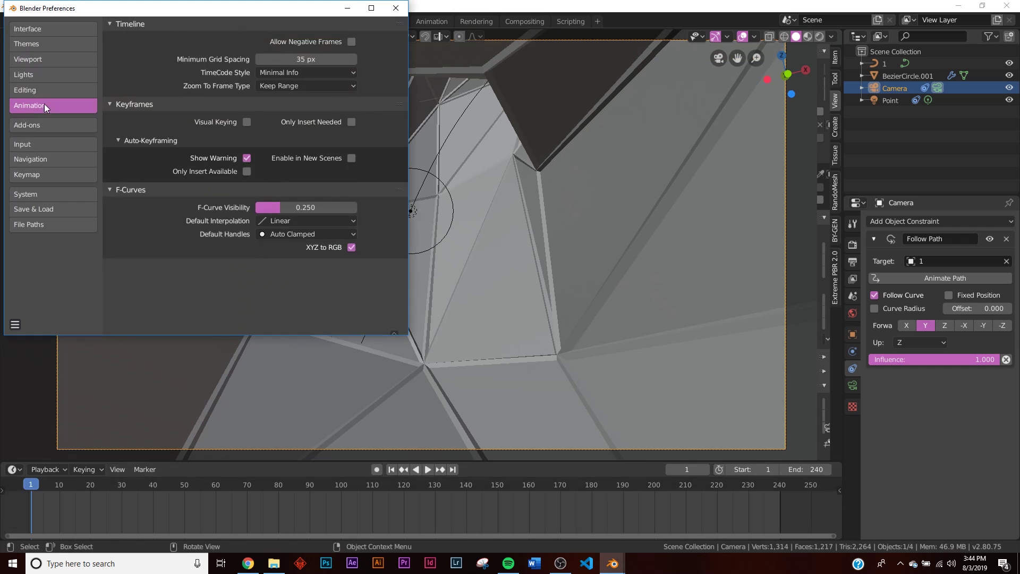
{"action": "left_click", "coordinate": [287, 222]}
{"action": "left_click", "coordinate": [283, 225]}
{"action": "left_click", "coordinate": [152, 144]}
{"action": "left_click", "coordinate": [395, 9]}
Keyframe the camera's Follow Path offset of 0 at frame 0.
{"action": "middle_click_drag", "start_coordinate": [166, 519], "coordinate": [326, 519]}
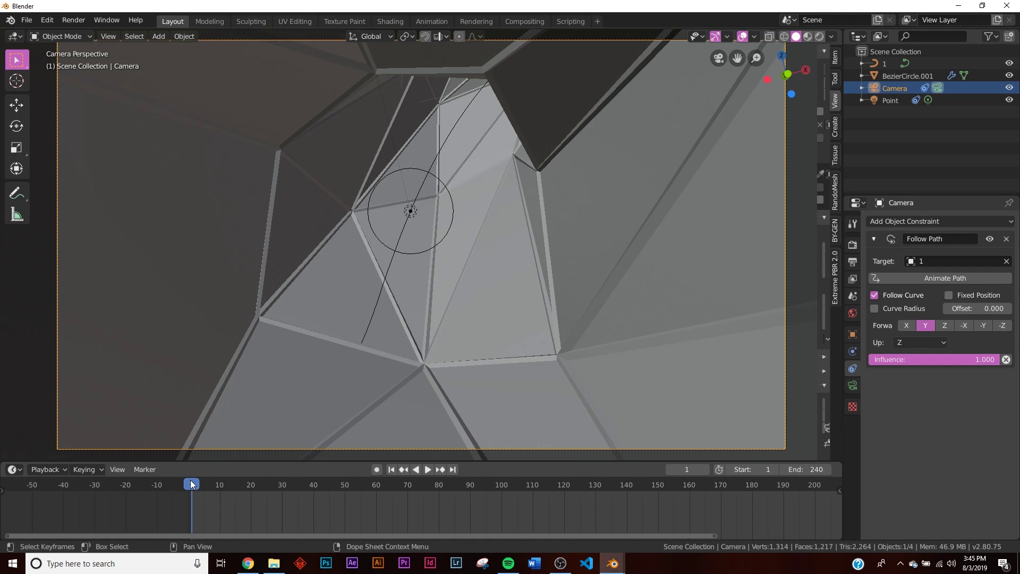
{"action": "left_click_drag", "start_coordinate": [356, 536], "coordinate": [467, 534]}
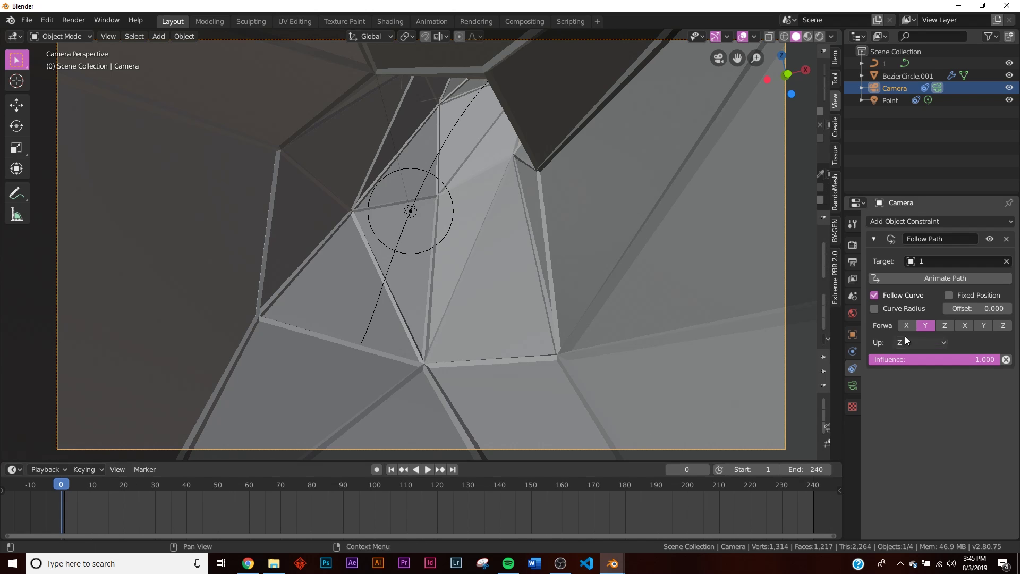
{"action": "right_click", "coordinate": [965, 306]}
{"action": "left_click", "coordinate": [965, 308]}
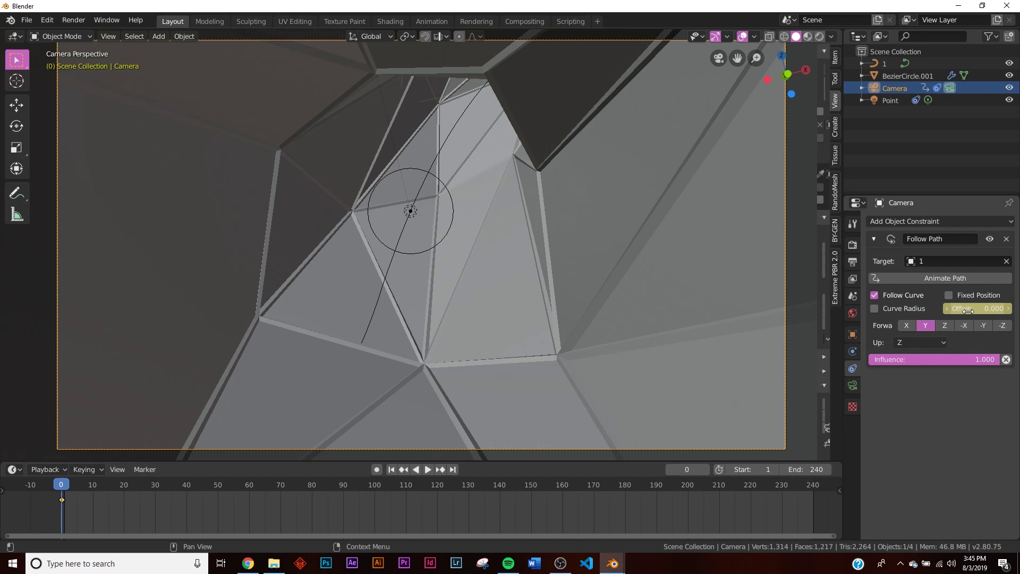
Set the camera's Follow Path offset to 100 at frame 240 and keyframe it.
{"action": "left_click", "coordinate": [452, 469]}
{"action": "left_click", "coordinate": [971, 310]}
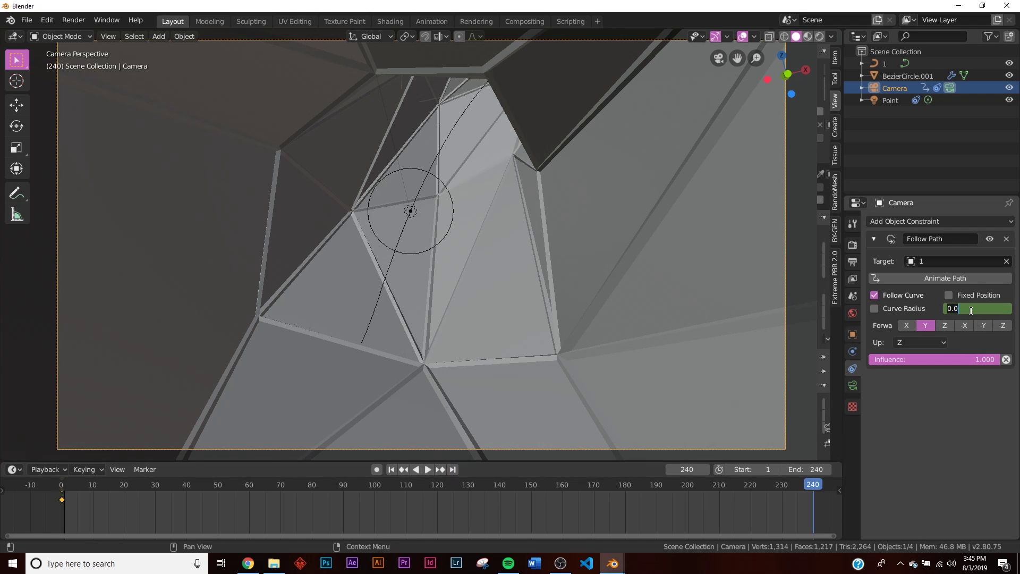
{"action": "type", "text": "100"}
{"action": "key", "text": "Return"}
{"action": "right_click", "coordinate": [972, 309]}
{"action": "left_click", "coordinate": [971, 310]}
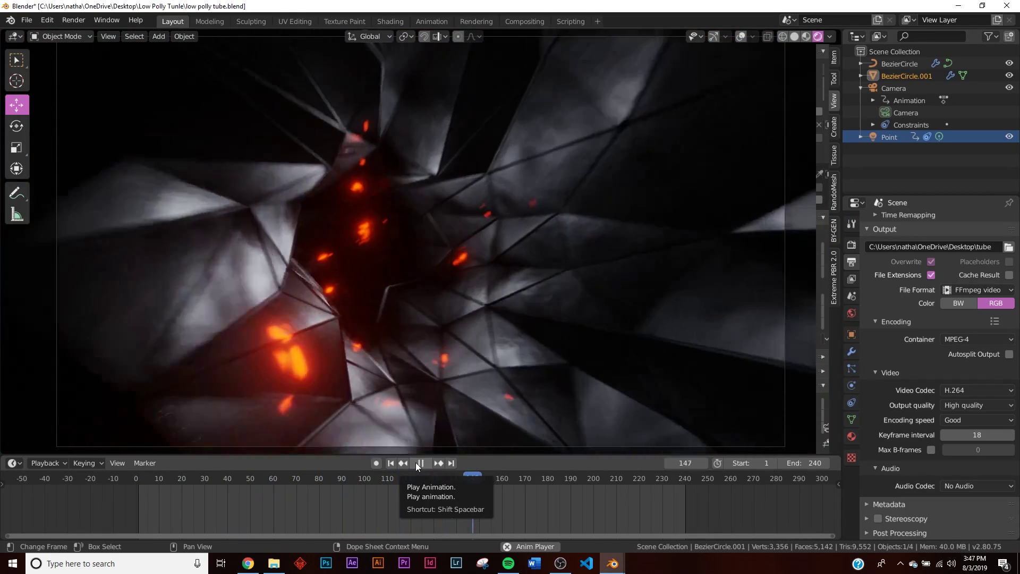
Play the tunnel animation from the first frame to check the camera motion, and return to the start.
{"action": "left_click", "coordinate": [417, 464]}
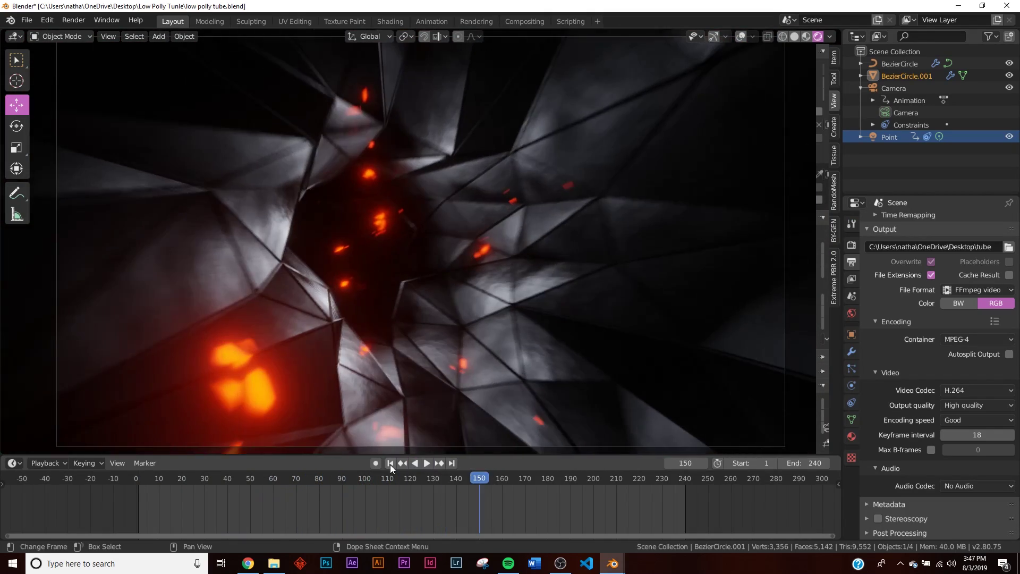
{"action": "left_click", "coordinate": [390, 463]}
{"action": "left_click", "coordinate": [861, 88]}
{"action": "left_click", "coordinate": [428, 465]}
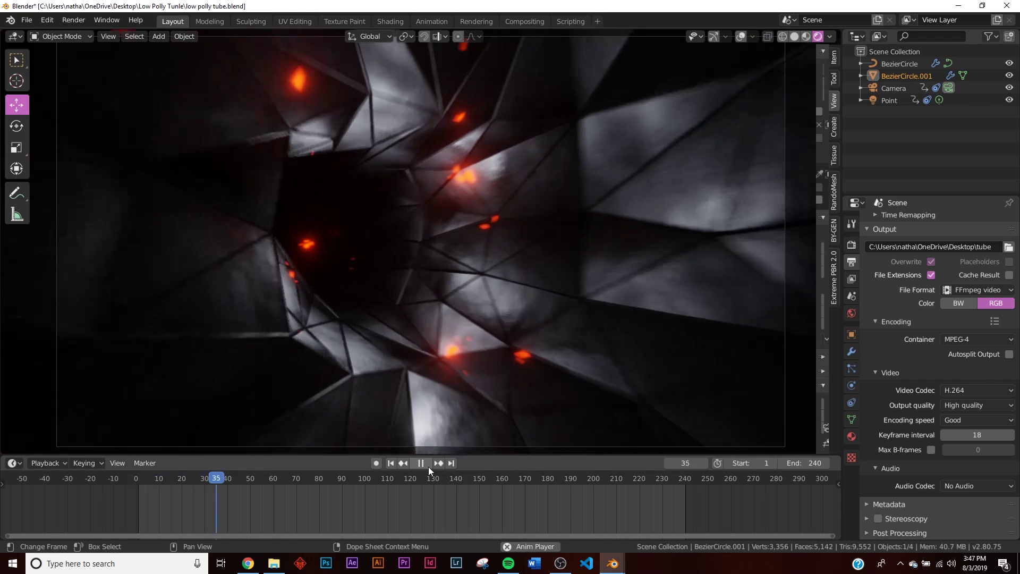
{"action": "left_click", "coordinate": [389, 464]}
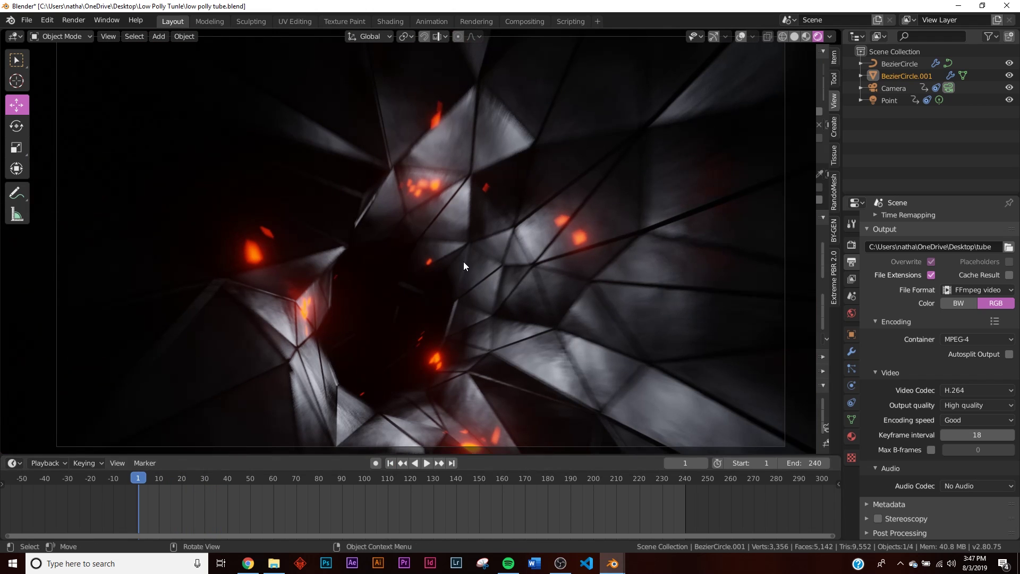
Delete the unconnected Mix Shader node from the tunnel material and return to the layout workspace.
{"action": "left_click", "coordinate": [390, 21]}
{"action": "scroll", "coordinate": [266, 250], "scroll_direction": "up", "scroll_amount": 5}
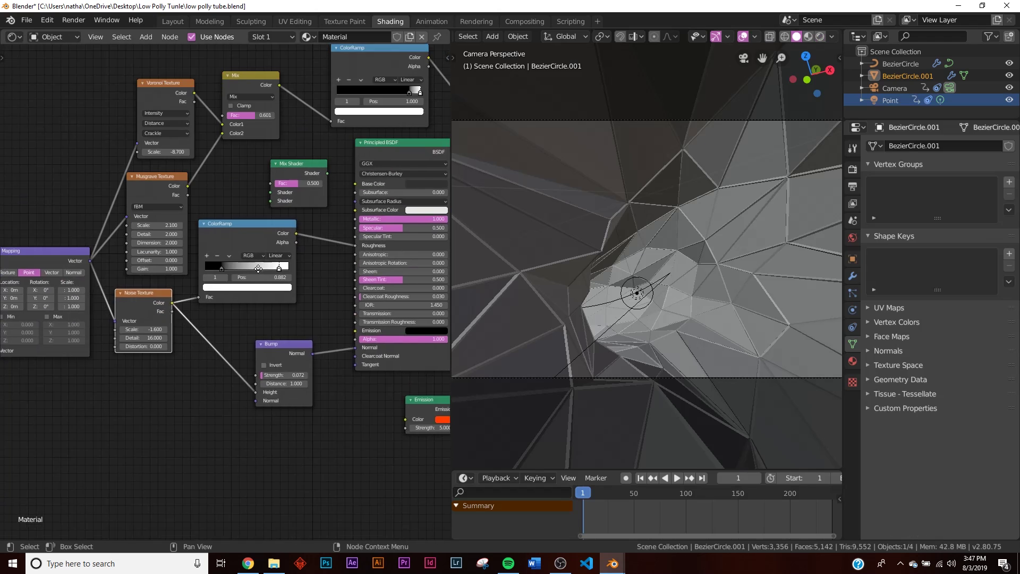
{"action": "left_click", "coordinate": [307, 169]}
{"action": "key", "text": "x"}
{"action": "left_click", "coordinate": [175, 22]}
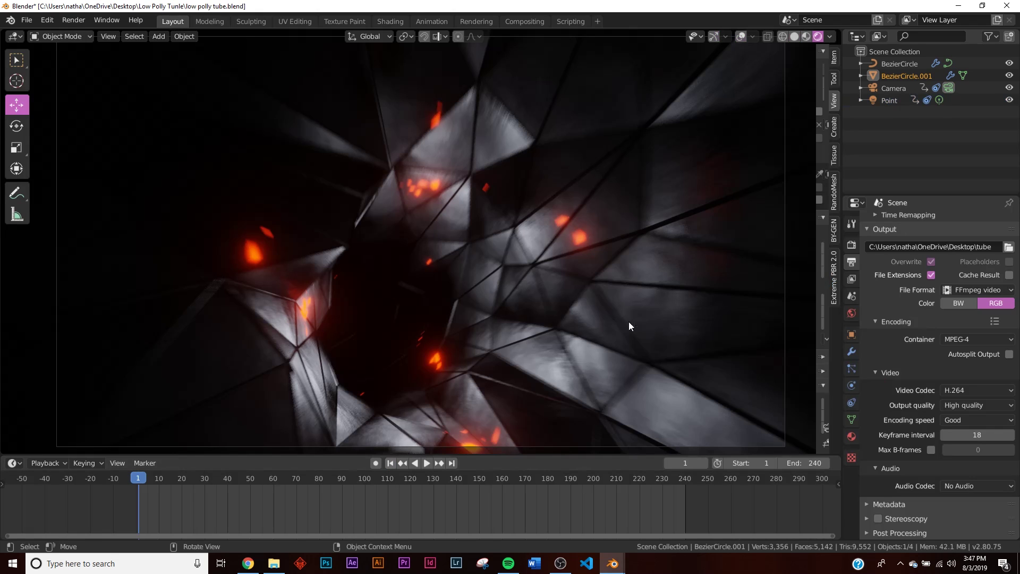
Clear the keyframes on the point light's Follow Path offset, play the animation to check the lighting, and return to the first frame.
{"action": "left_click", "coordinate": [892, 102]}
{"action": "right_click", "coordinate": [891, 105]}
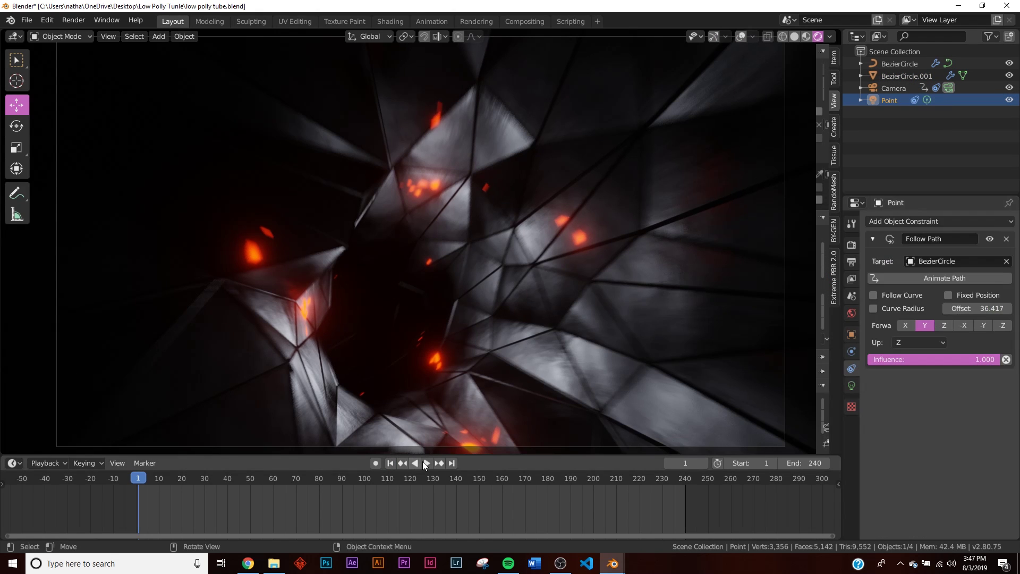
{"action": "left_click", "coordinate": [427, 463]}
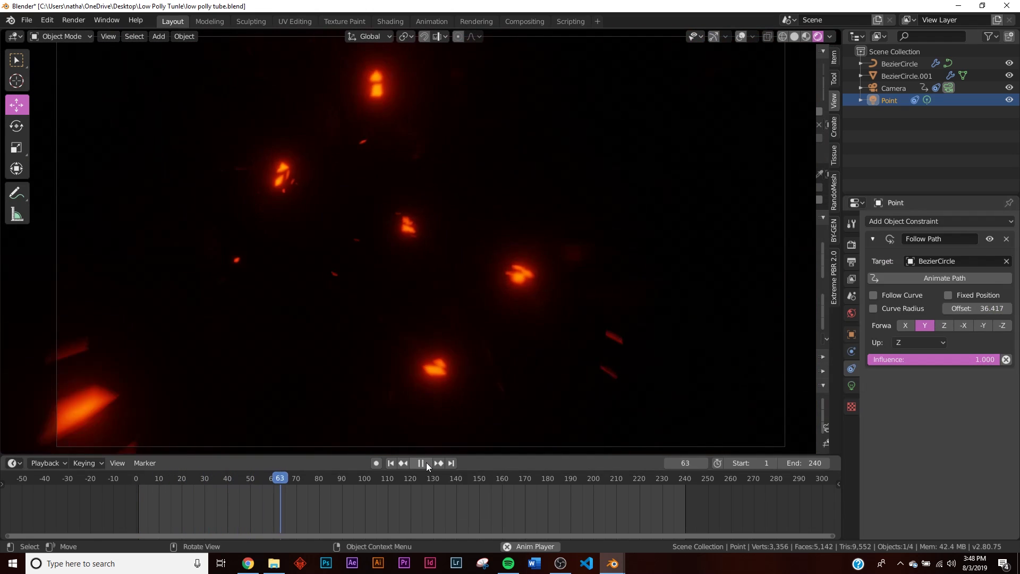
{"action": "left_click", "coordinate": [423, 463]}
{"action": "left_click", "coordinate": [389, 463]}
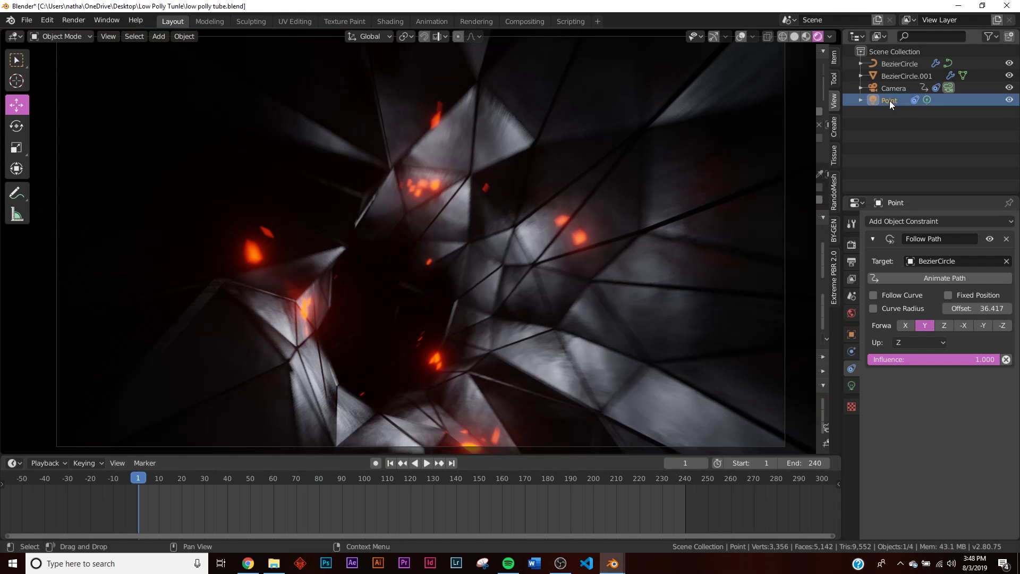
Set the point light's Follow Path offset to 34 and keyframe it at frame 0.
{"action": "mouse_move", "coordinate": [979, 309]}
{"action": "left_mouse_down"}
{"action": "mouse_move", "coordinate": [956, 310]}
{"action": "mouse_move", "coordinate": [974, 310]}
{"action": "left_mouse_up"}
{"action": "left_click", "coordinate": [974, 310]}
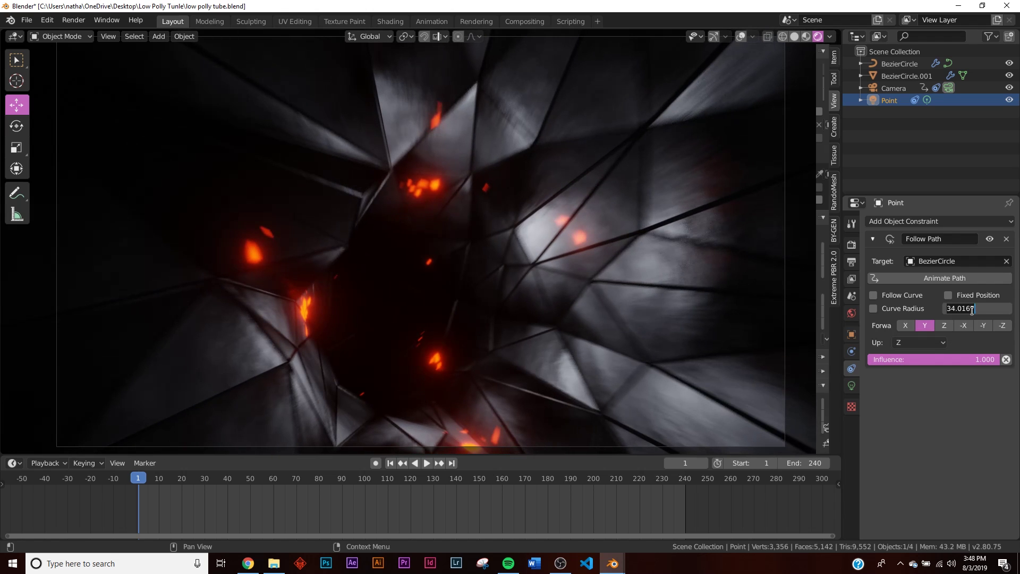
{"action": "type", "text": "34"}
{"action": "key", "text": "Return"}
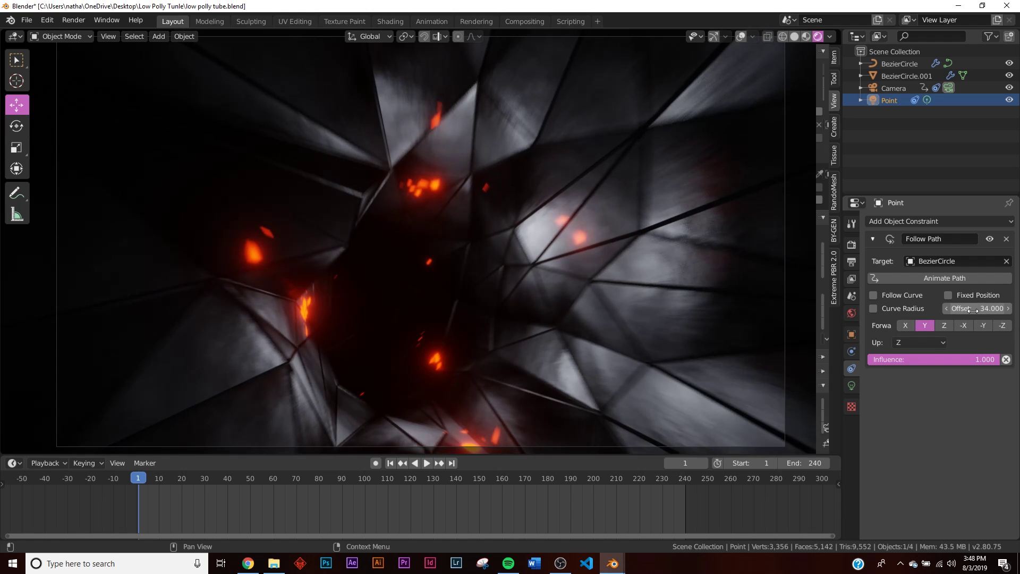
{"action": "key", "text": "Left"}
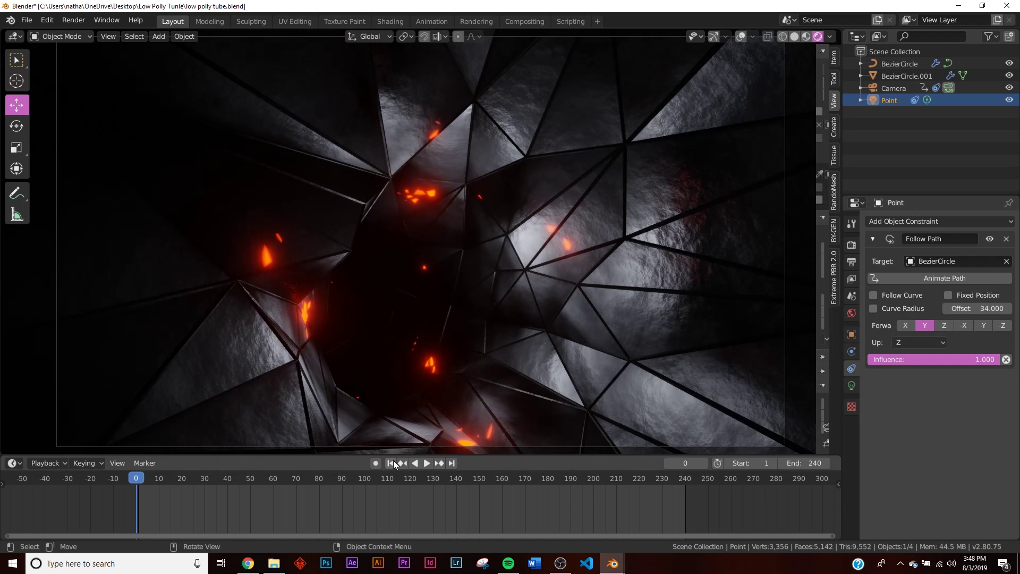
{"action": "right_click", "coordinate": [971, 309]}
{"action": "left_click", "coordinate": [970, 309]}
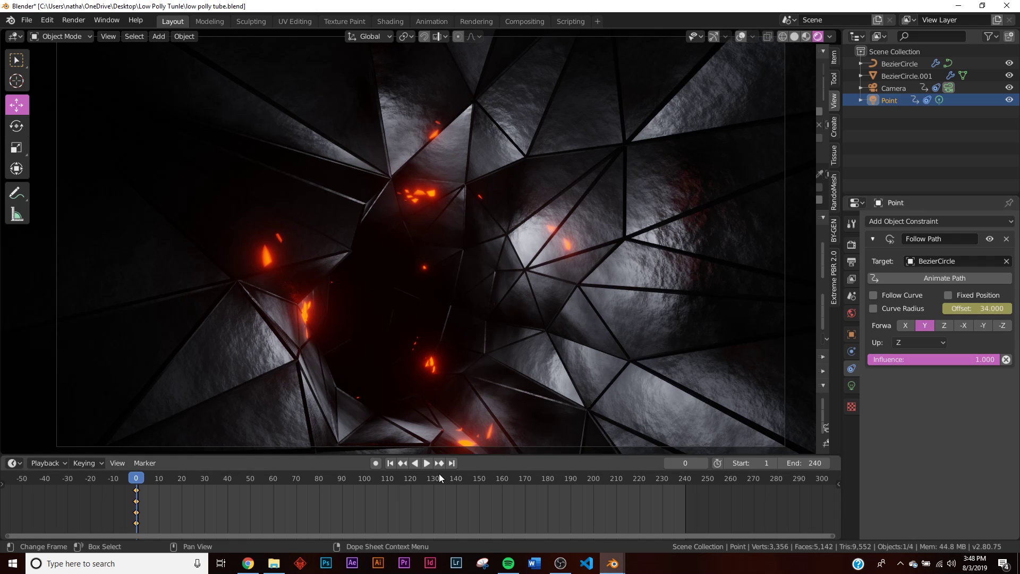
Set the point light's Follow Path offset to 134 at frame 240 and keyframe it.
{"action": "left_click", "coordinate": [451, 462]}
{"action": "left_click", "coordinate": [973, 309]}
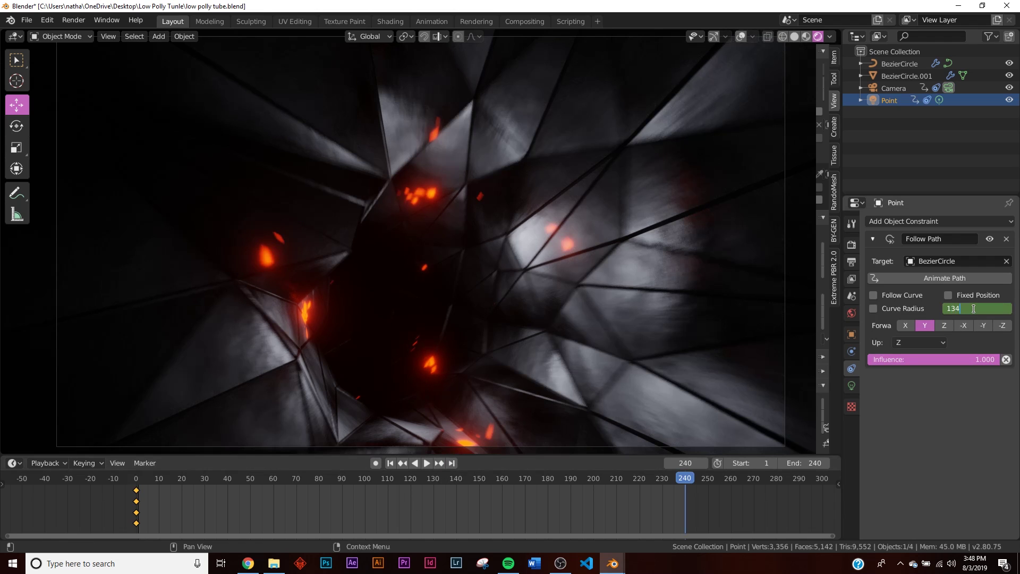
{"action": "right_click", "coordinate": [974, 308]}
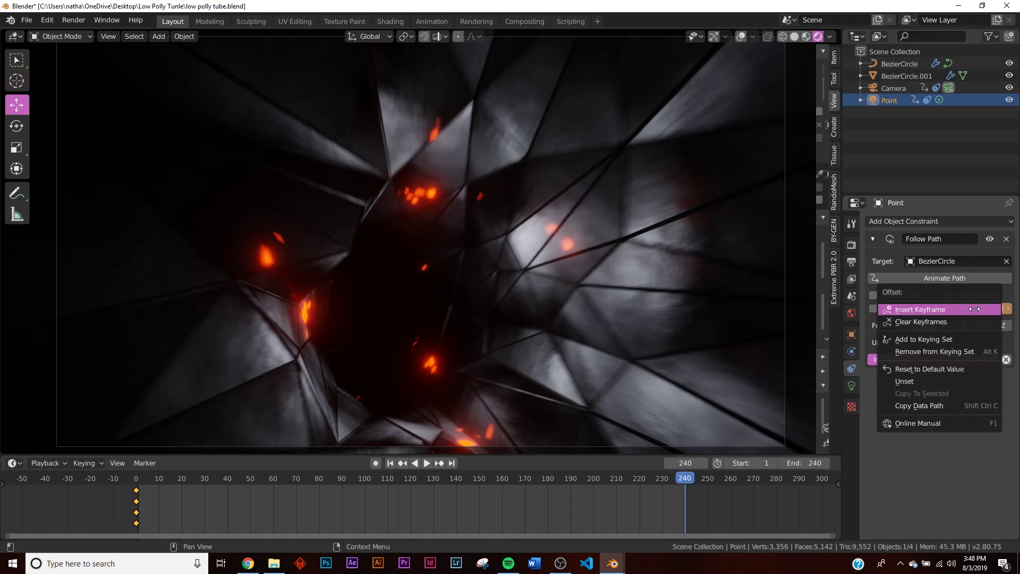
{"action": "left_click", "coordinate": [974, 309]}
Play the animation to check that the light travels with the camera, and return to the first frame.
{"action": "left_click", "coordinate": [427, 463]}
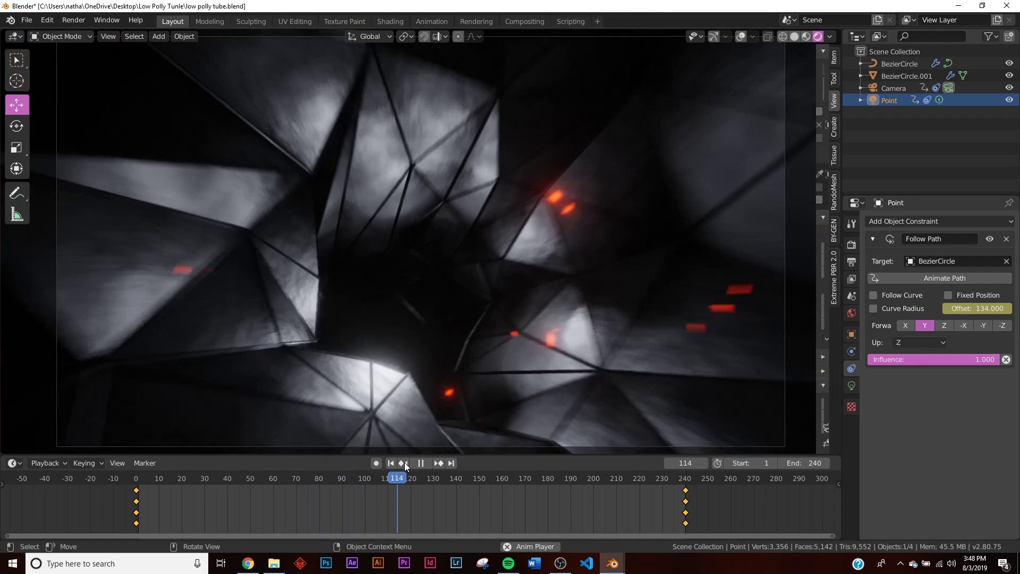
{"action": "key", "text": "space"}
{"action": "left_click", "coordinate": [390, 463]}
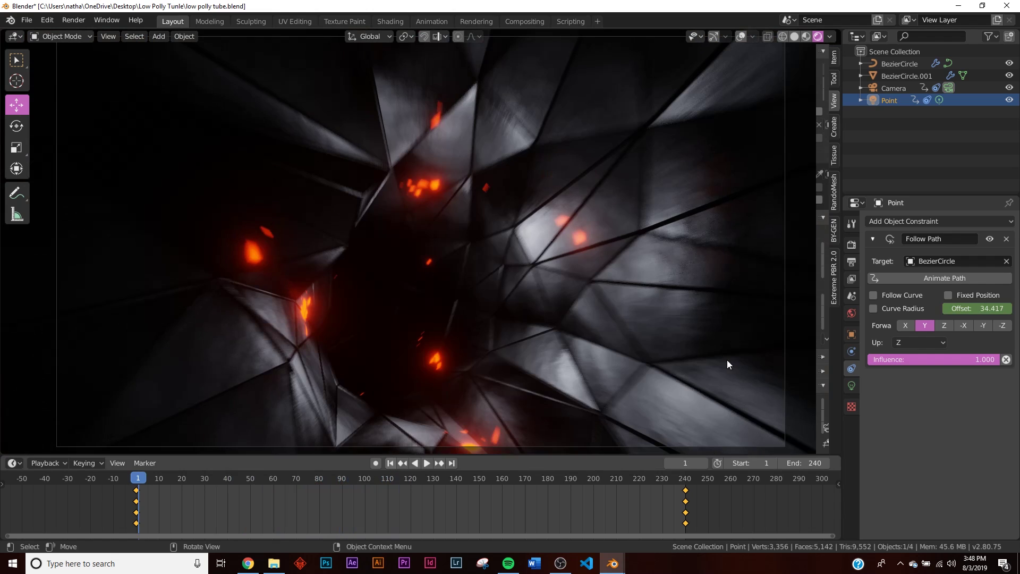
Set the Eevee motion blur shutter to 1.00, keeping motion blur enabled.
{"action": "left_click", "coordinate": [853, 245]}
{"action": "left_click", "coordinate": [891, 373]}
{"action": "left_click", "coordinate": [878, 374]}
{"action": "left_click", "coordinate": [878, 375]}
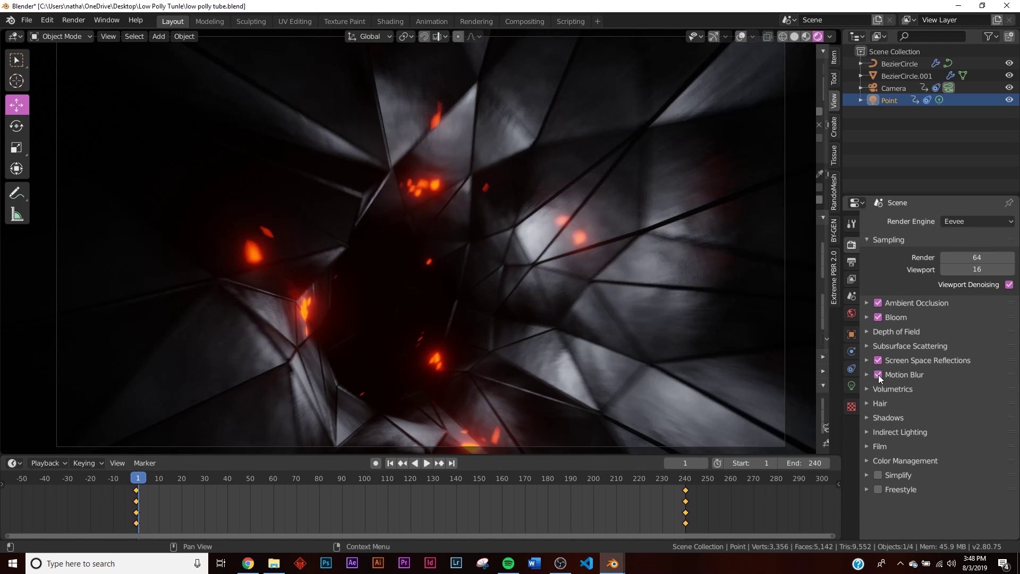
{"action": "left_click", "coordinate": [904, 375]}
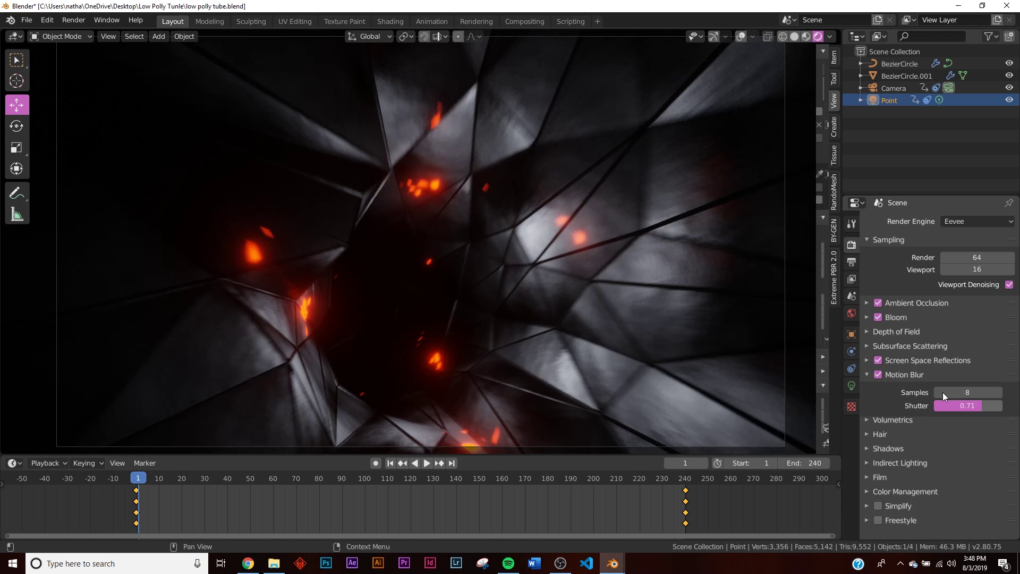
{"action": "left_click_drag", "start_coordinate": [967, 405], "coordinate": [1002, 405]}
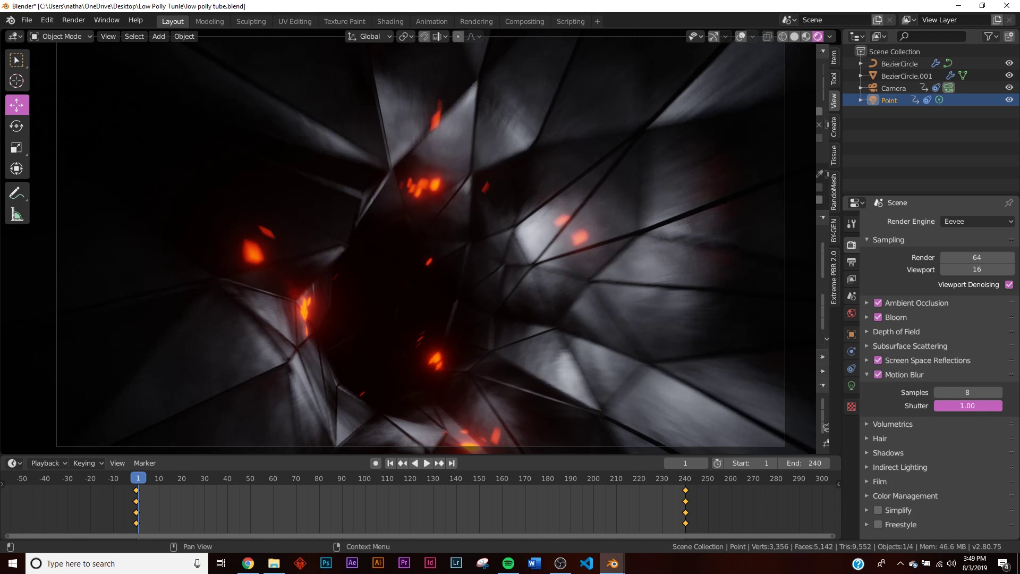
Play the animation briefly to check the motion blur, and return to the first frame.
{"action": "left_click", "coordinate": [422, 462]}
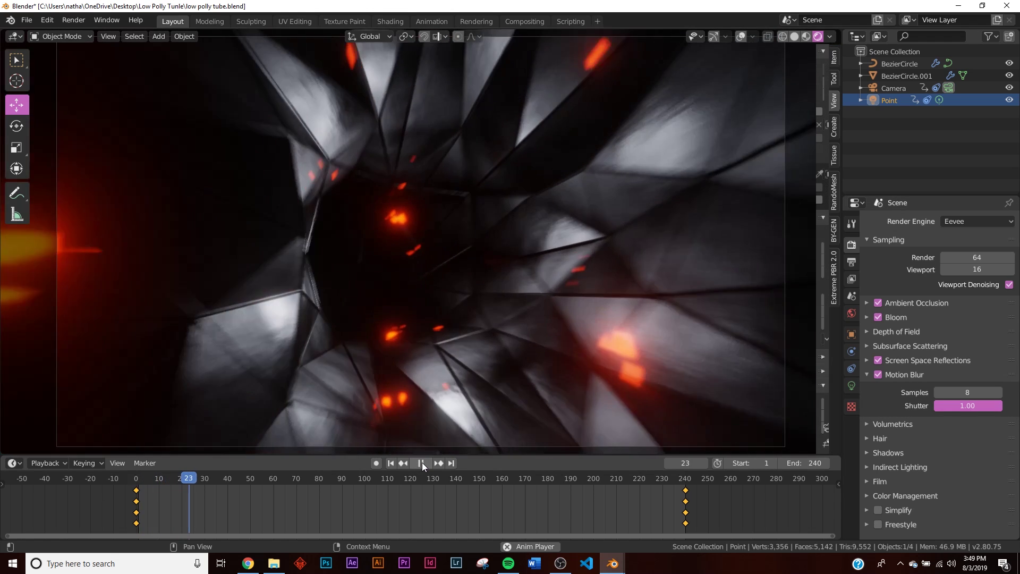
{"action": "left_click", "coordinate": [421, 463]}
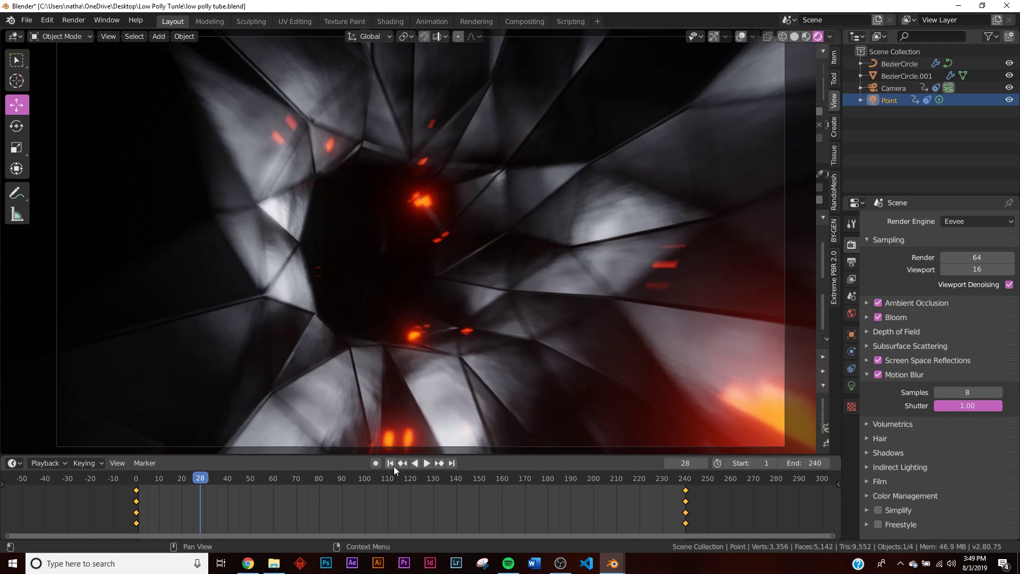
{"action": "left_click", "coordinate": [390, 462]}
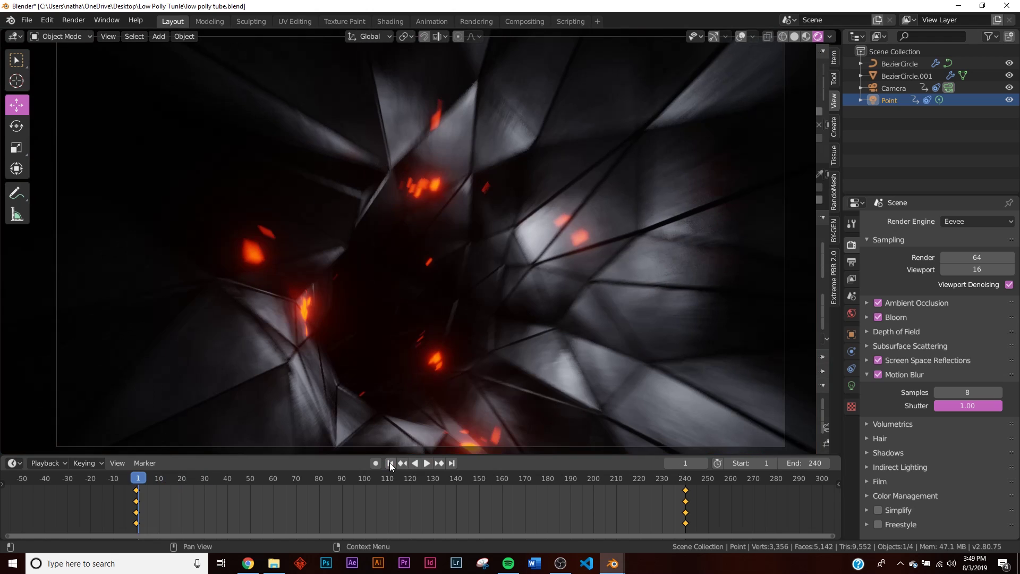
Set the render output to the FFmpeg video file format with the MPEG-4 container.
{"action": "left_click", "coordinate": [851, 262]}
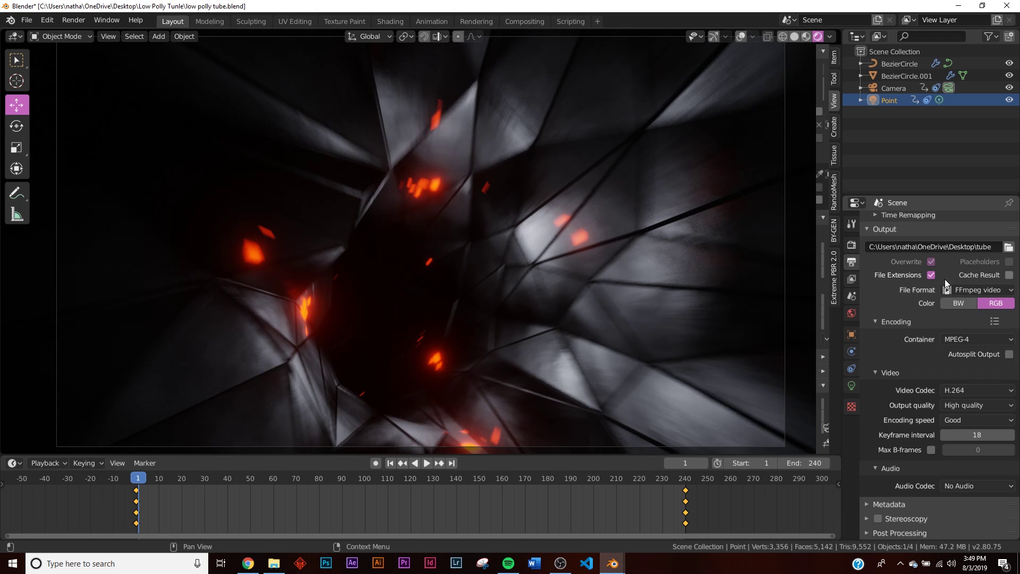
{"action": "scroll", "coordinate": [1004, 392], "scroll_direction": "up", "scroll_amount": 5}
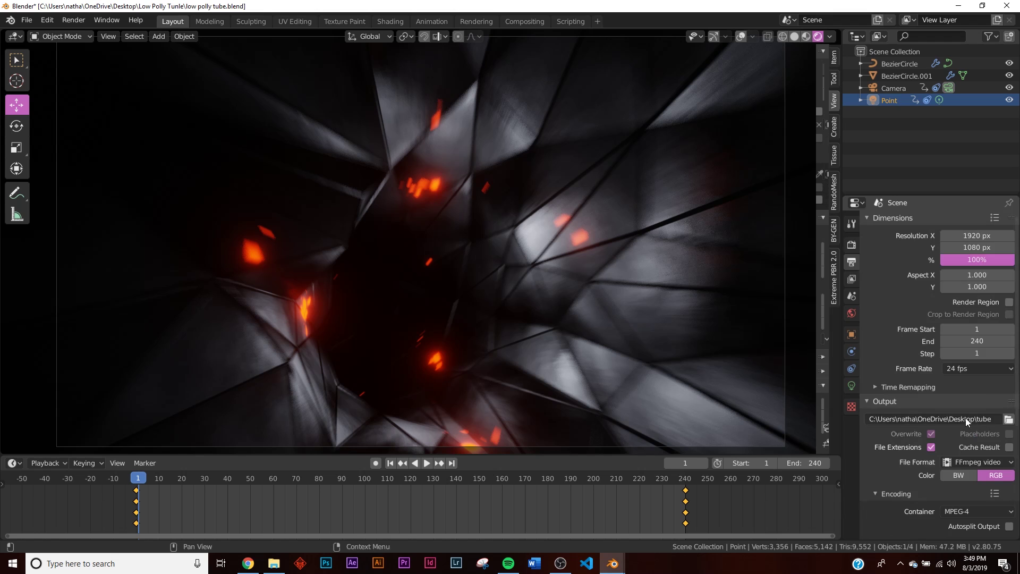
{"action": "scroll", "coordinate": [980, 417], "scroll_direction": "down", "scroll_amount": 3}
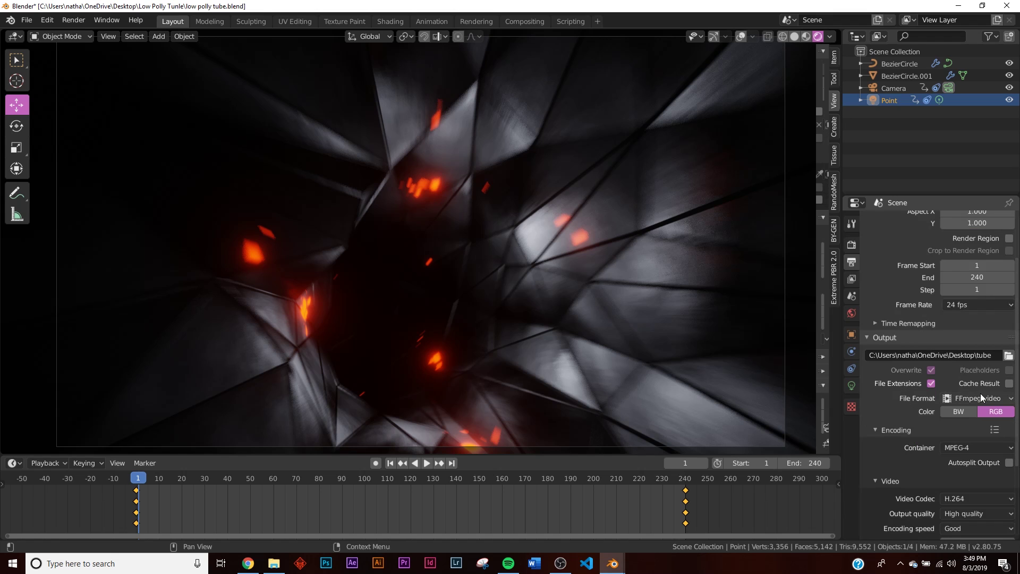
{"action": "left_click", "coordinate": [980, 398]}
{"action": "left_click", "coordinate": [978, 470]}
{"action": "scroll", "coordinate": [979, 434], "scroll_direction": "down", "scroll_amount": 5}
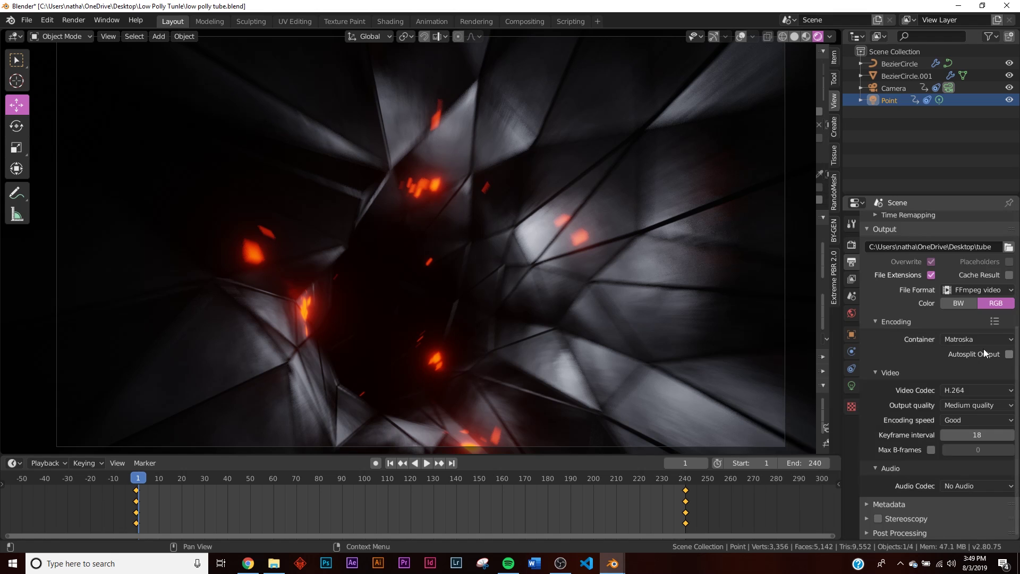
{"action": "left_click", "coordinate": [962, 340]}
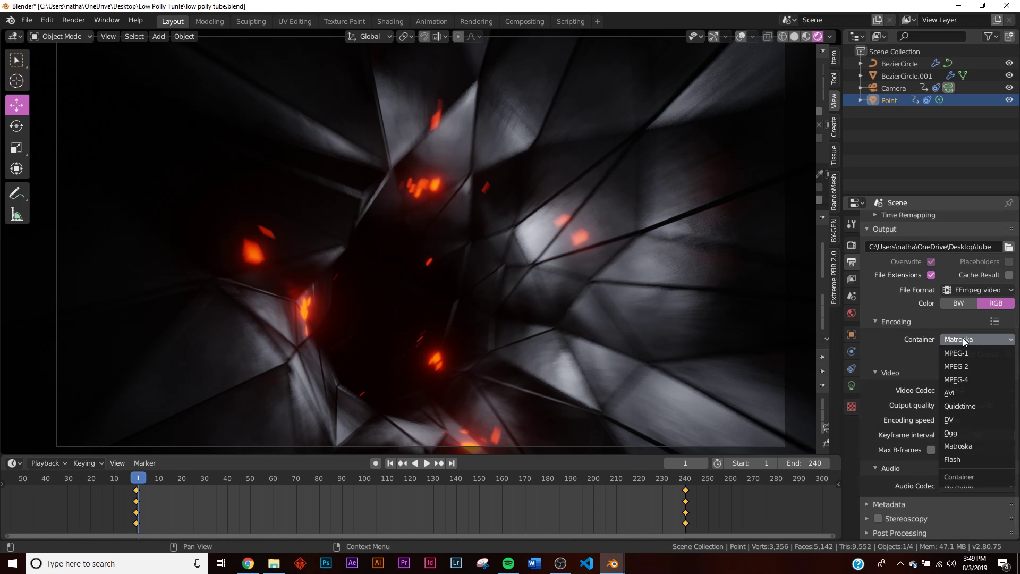
{"action": "left_click", "coordinate": [963, 378]}
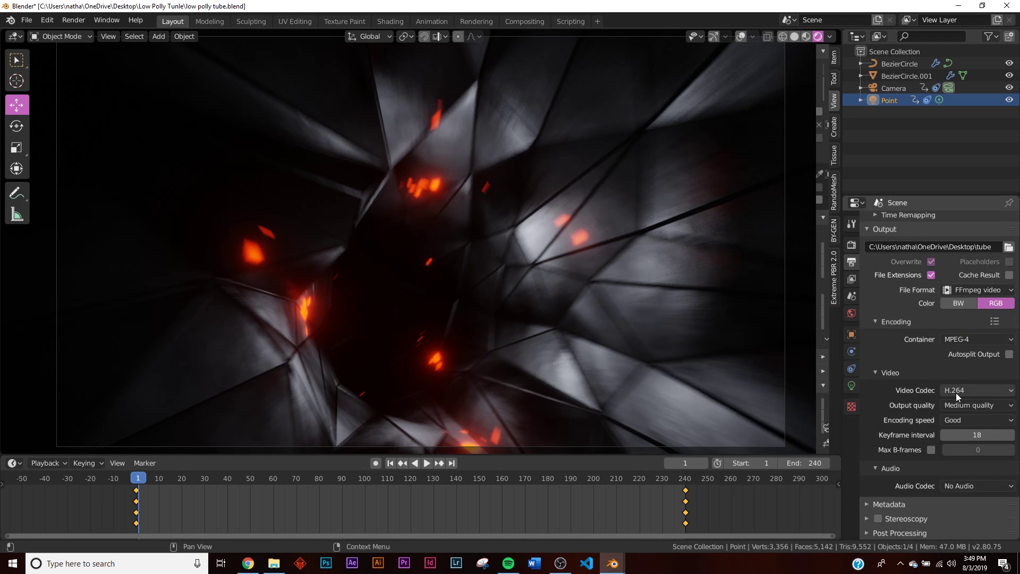
Keep H.264 as the output video codec and set the output quality to High quality.
{"action": "left_click", "coordinate": [955, 393]}
{"action": "left_click", "coordinate": [955, 394]}
{"action": "left_click", "coordinate": [960, 403]}
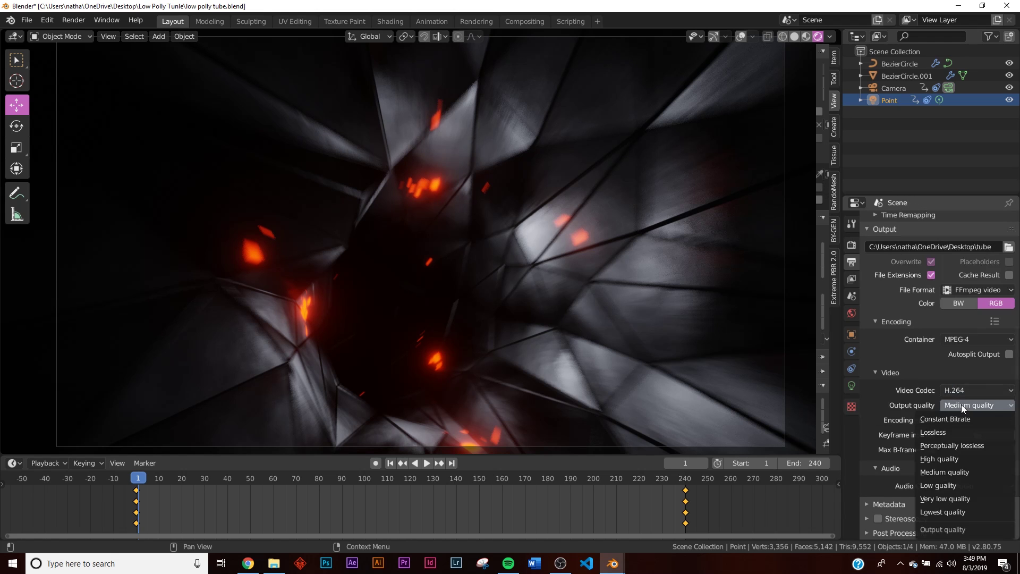
{"action": "left_click", "coordinate": [954, 460]}
Render the tunnel animation.
{"action": "left_click", "coordinate": [73, 20]}
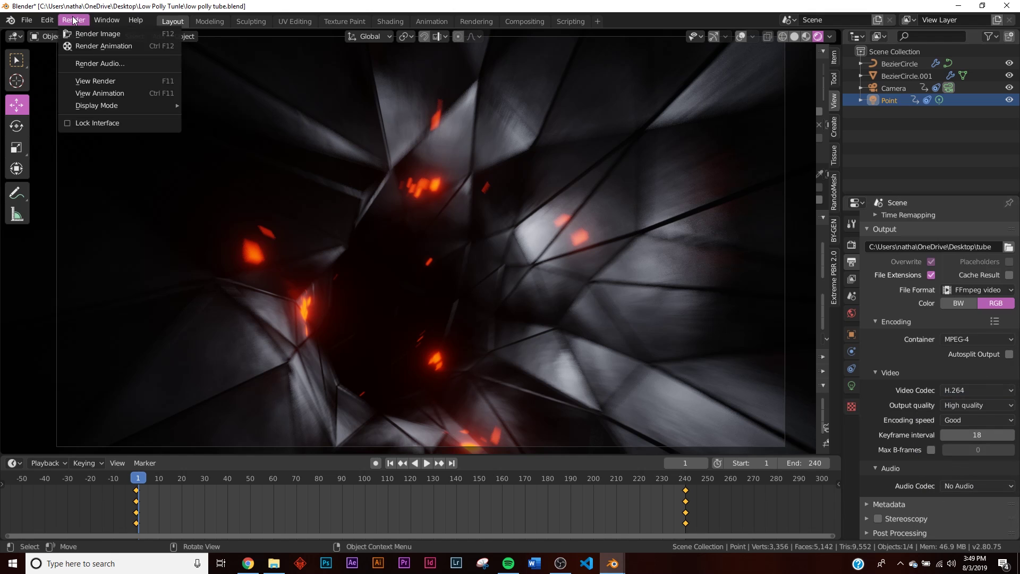